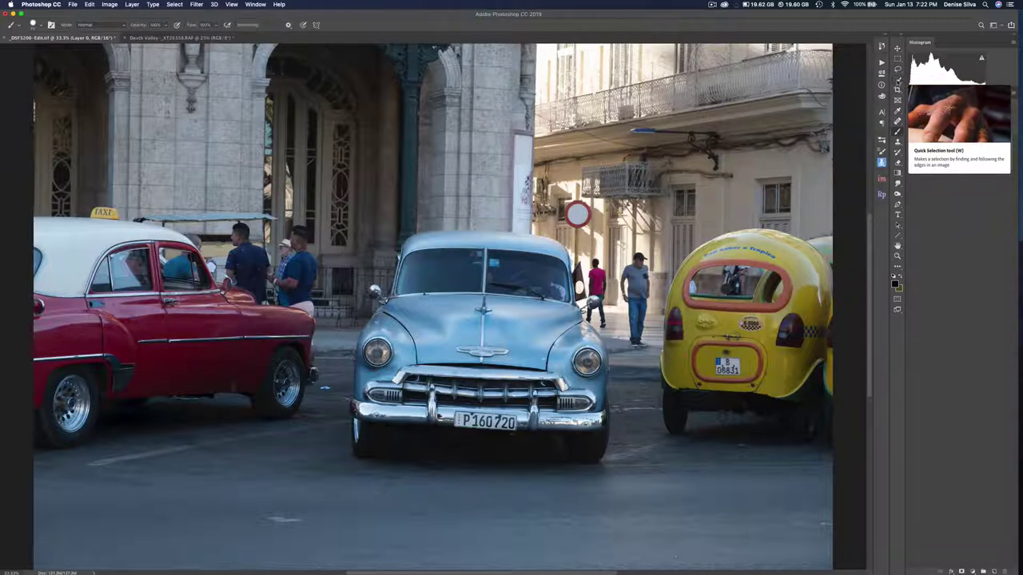
Select the blue car roughly with the Quick Selection tool, including its windshield, hood, bumper, tires and the shadow underneath
{"action": "left_click", "coordinate": [899, 80]}
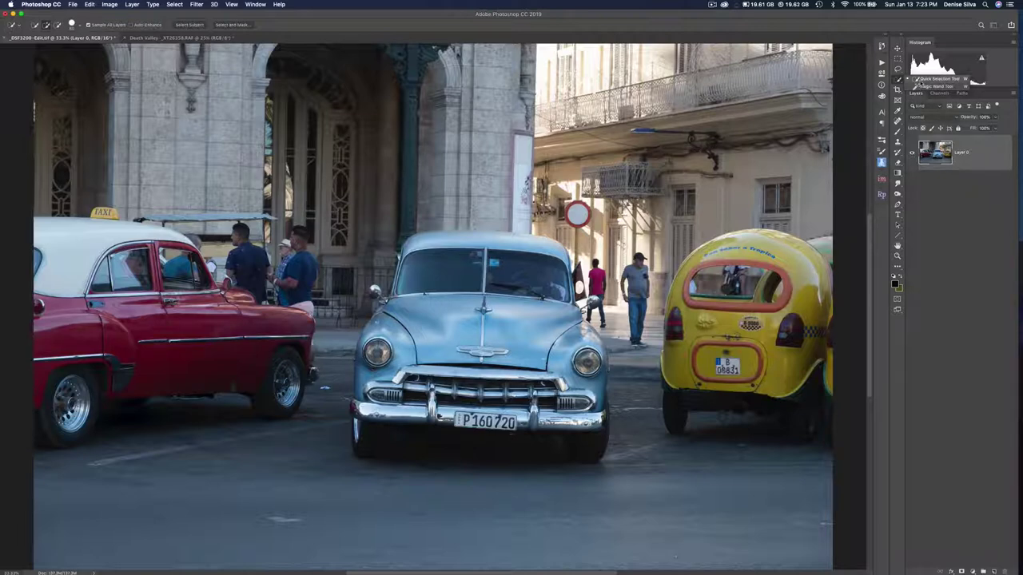
{"action": "left_click", "coordinate": [919, 80]}
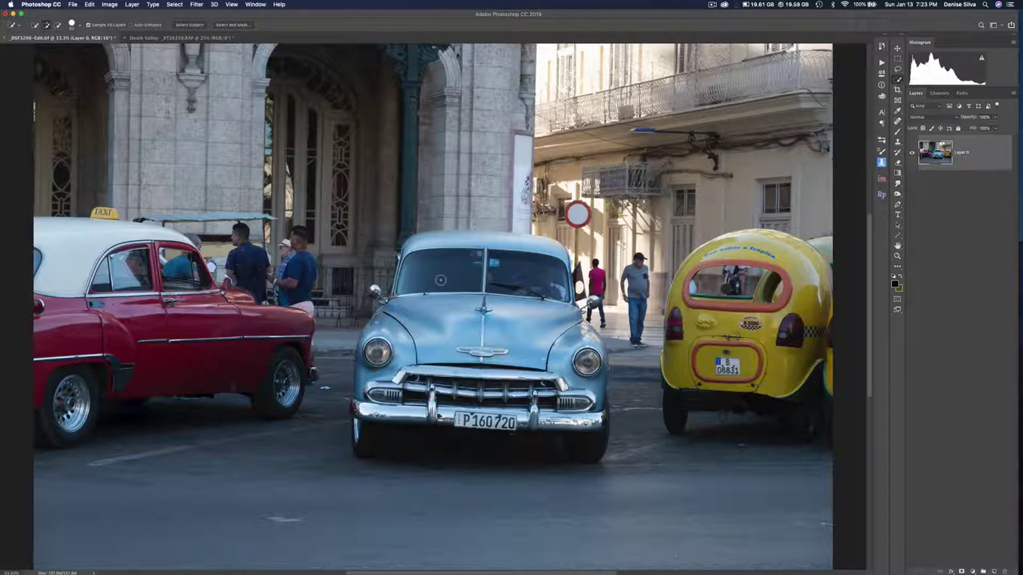
{"action": "mouse_move", "coordinate": [441, 283]}
{"action": "left_mouse_down"}
{"action": "mouse_move", "coordinate": [418, 246]}
{"action": "mouse_move", "coordinate": [538, 251]}
{"action": "mouse_move", "coordinate": [586, 324]}
{"action": "mouse_move", "coordinate": [487, 349]}
{"action": "left_mouse_up"}
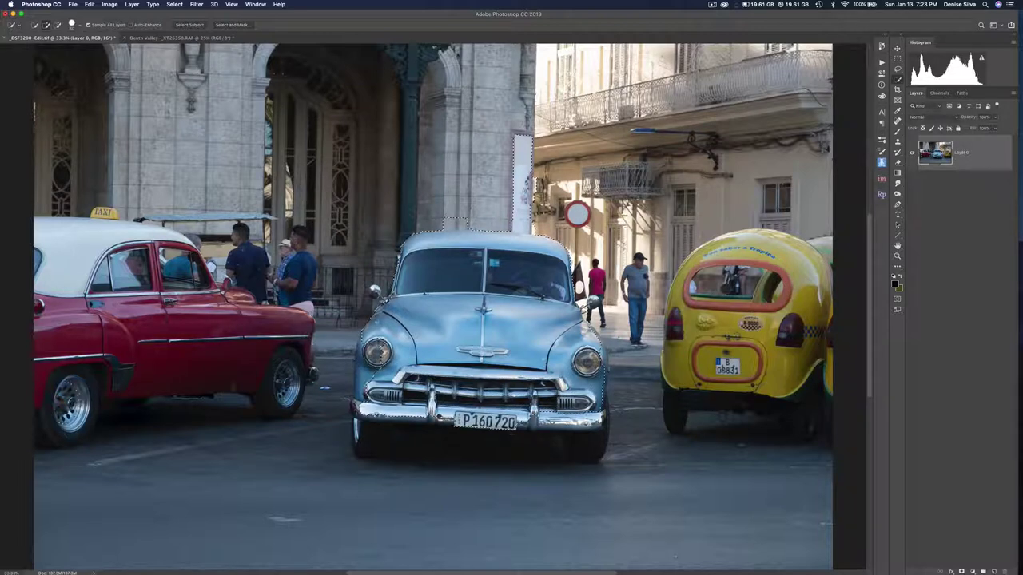
{"action": "left_click", "coordinate": [625, 344]}
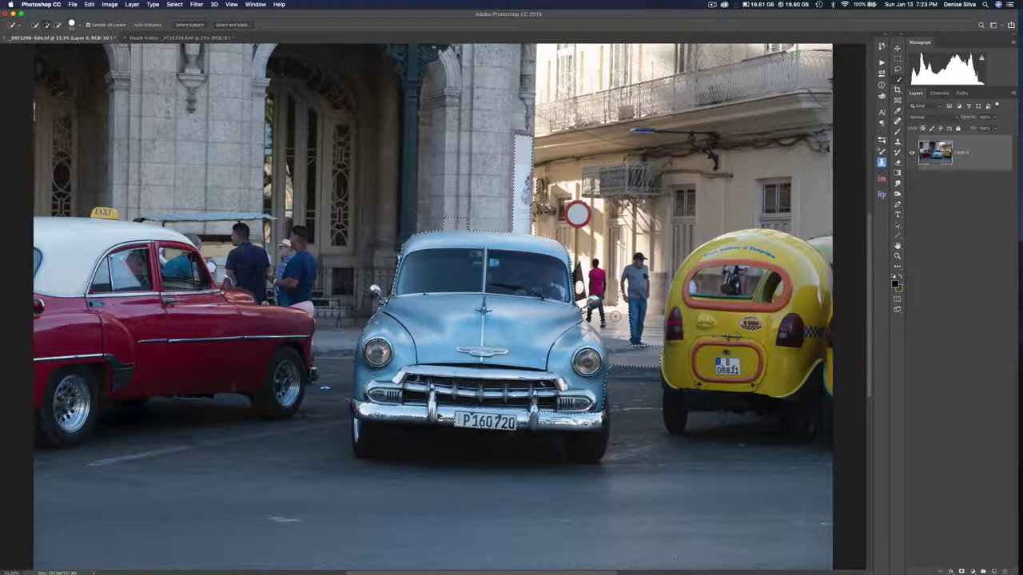
{"action": "mouse_move", "coordinate": [606, 438]}
{"action": "left_mouse_down"}
{"action": "mouse_move", "coordinate": [588, 455]}
{"action": "mouse_move", "coordinate": [415, 459]}
{"action": "mouse_move", "coordinate": [361, 427]}
{"action": "mouse_move", "coordinate": [356, 412]}
{"action": "left_mouse_up"}
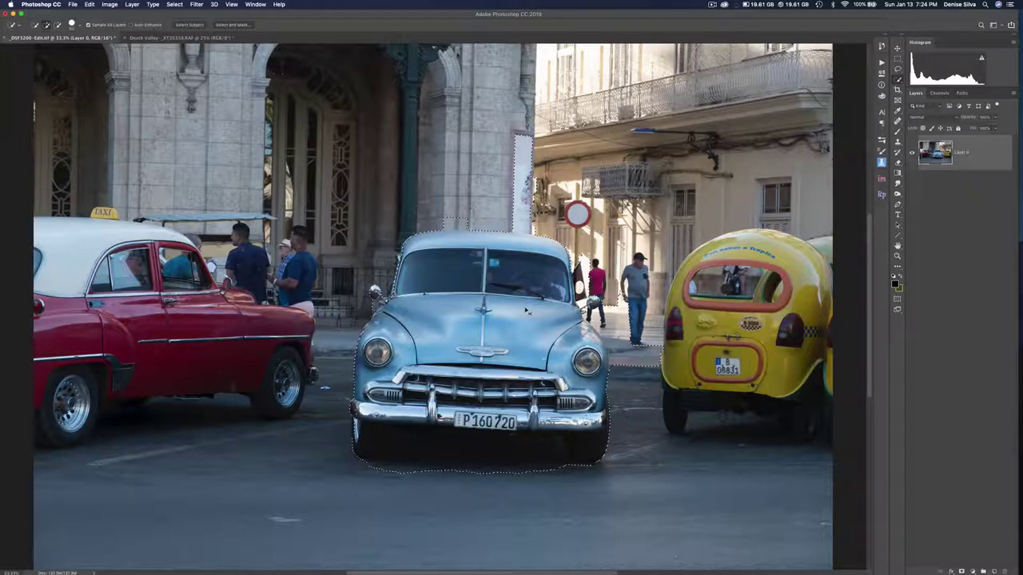
Subtract the stone wall block above the blue car's roof from the selection and clean up the roof edge there
{"action": "key", "text": "super+equal"}
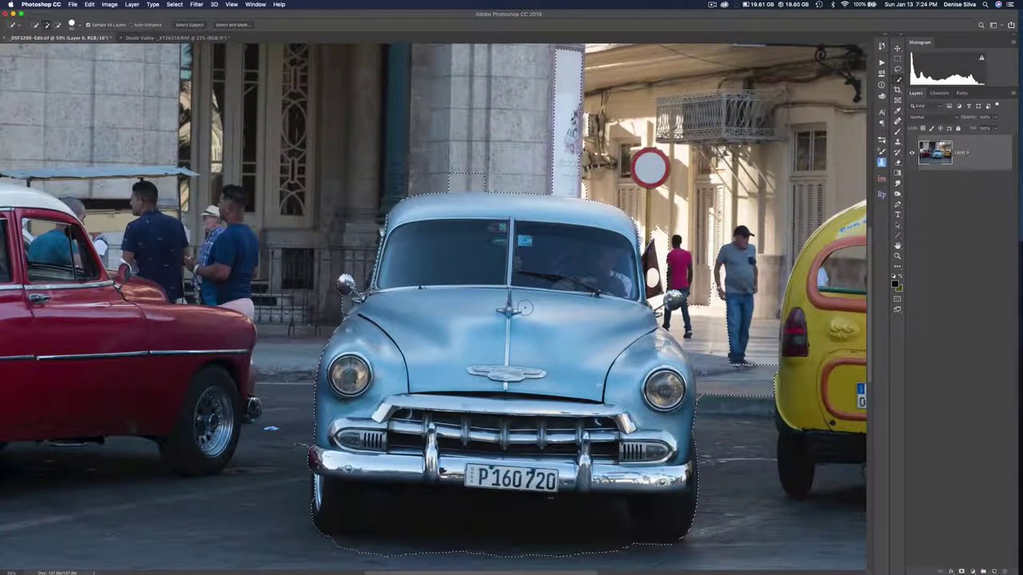
{"action": "key", "text": "super+equal"}
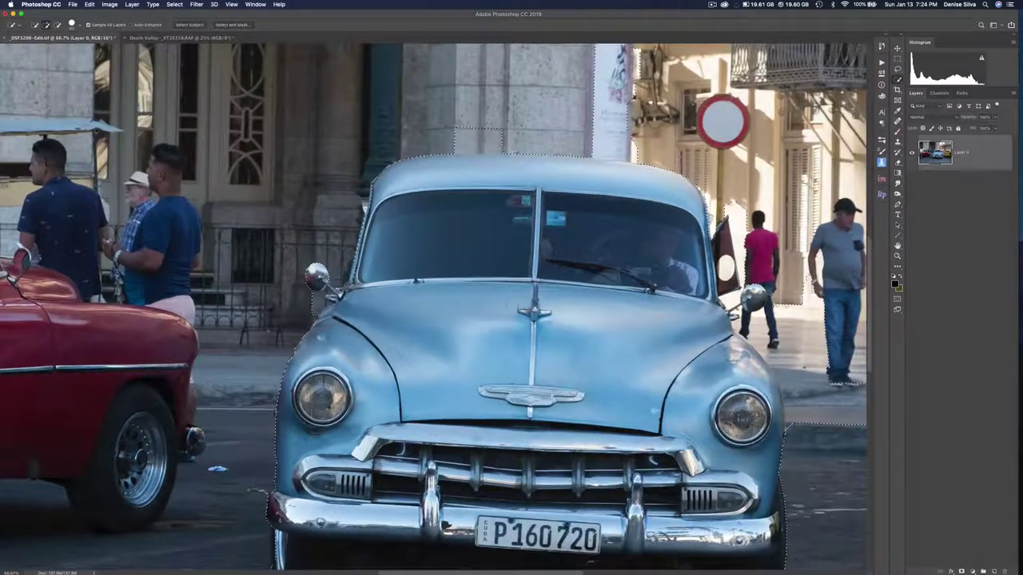
{"action": "scroll", "coordinate": [512, 238], "scroll_direction": "right", "scroll_amount": 5}
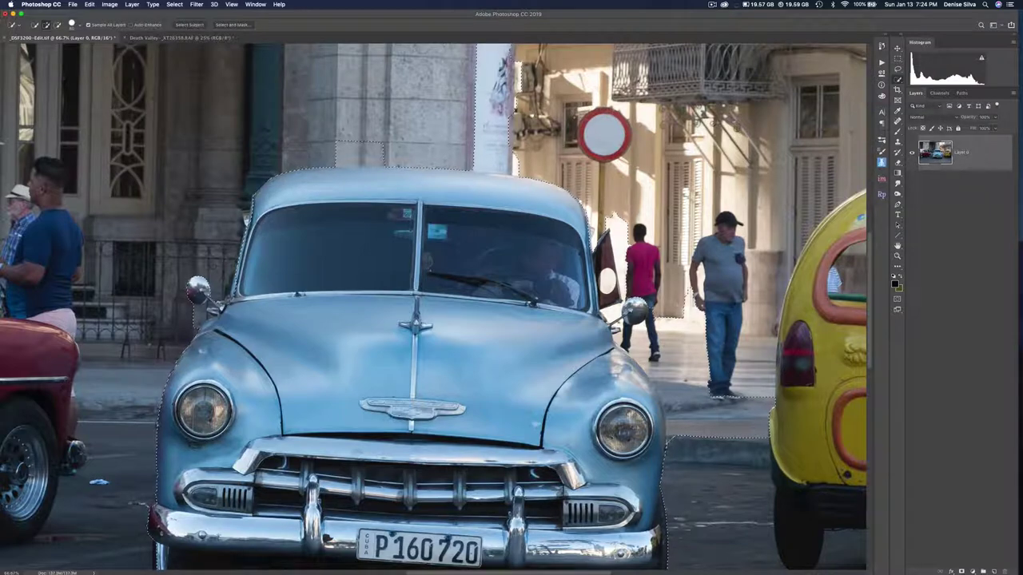
{"action": "key", "text": "super+plus"}
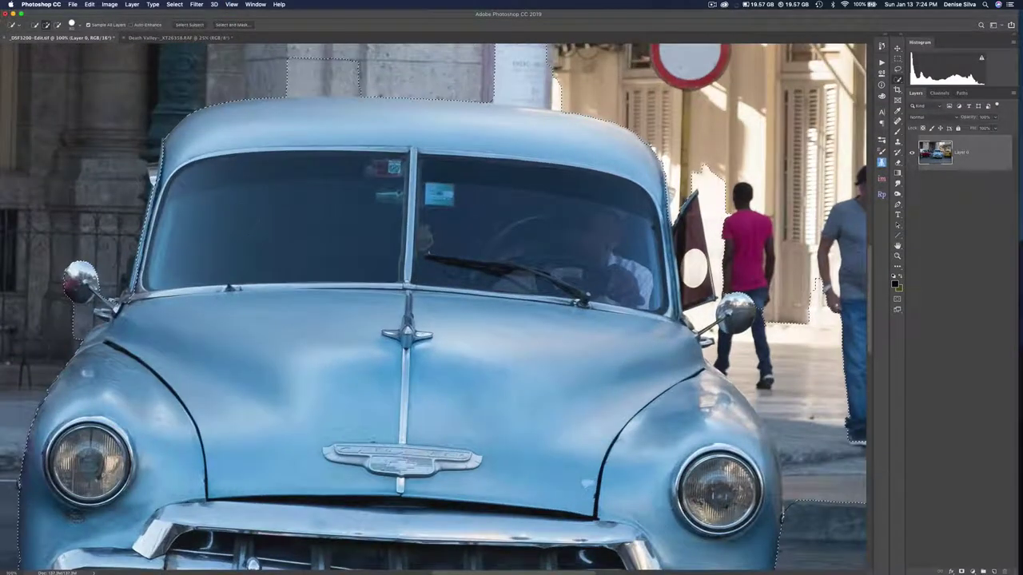
{"action": "left_click_drag", "start_coordinate": [171, 197], "coordinate": [196, 235]}
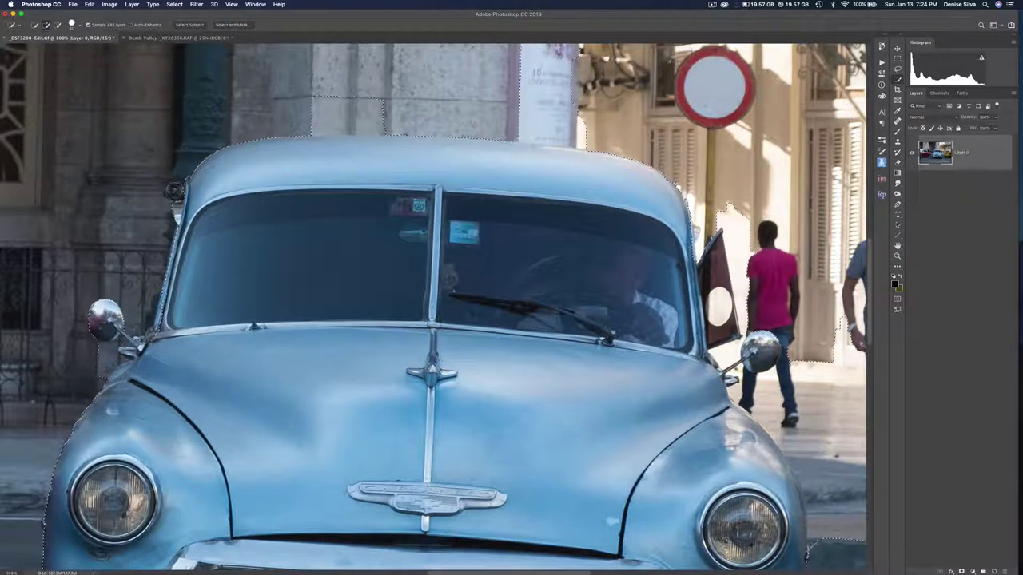
{"action": "key", "text": "super+equal"}
{"action": "left_click_drag", "start_coordinate": [178, 221], "coordinate": [504, 446]}
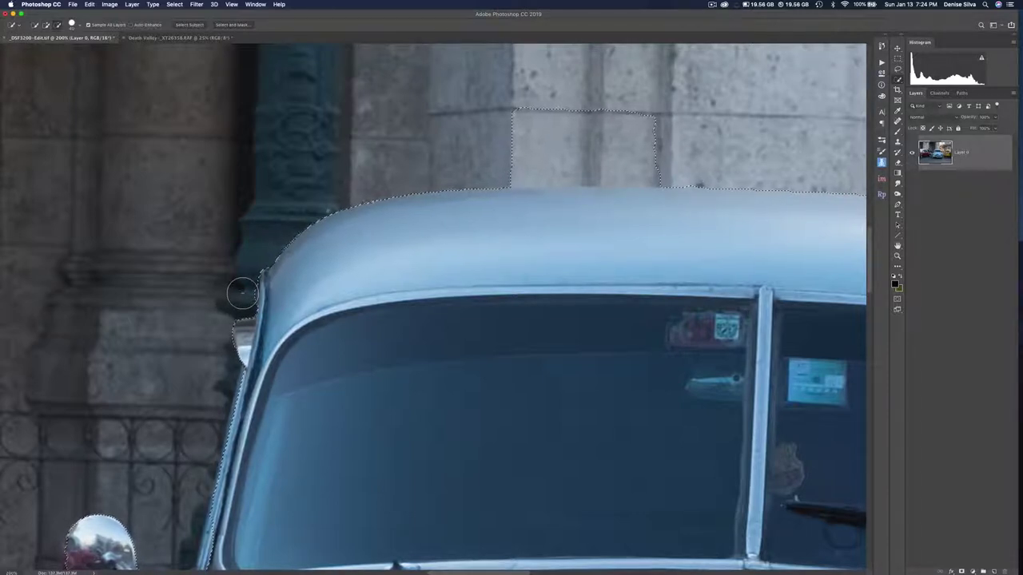
{"action": "key", "text": "alt"}
{"action": "key", "text": "alt"}
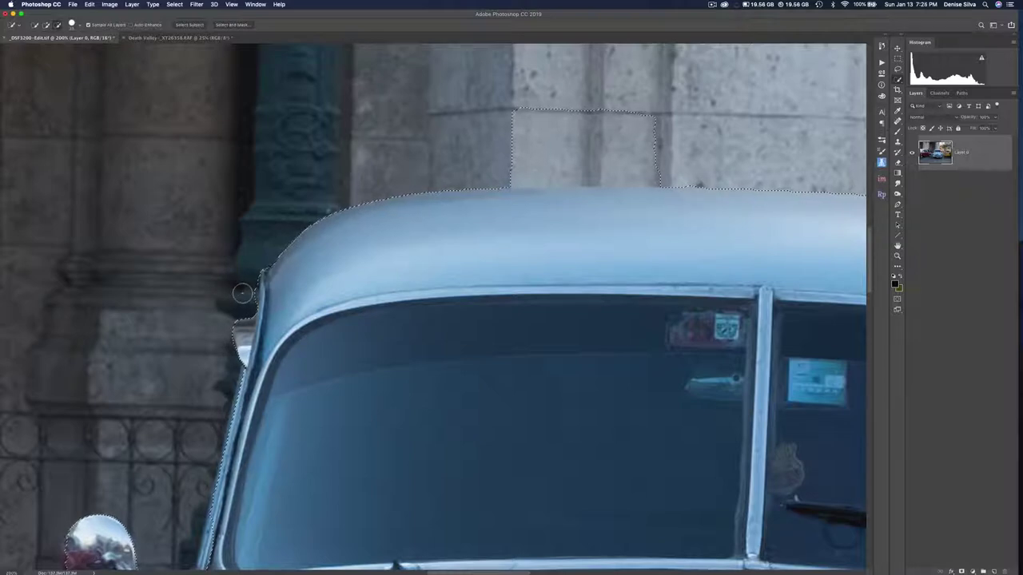
{"action": "key", "text": "alt"}
{"action": "left_click_drag", "start_coordinate": [554, 190], "coordinate": [391, 215]}
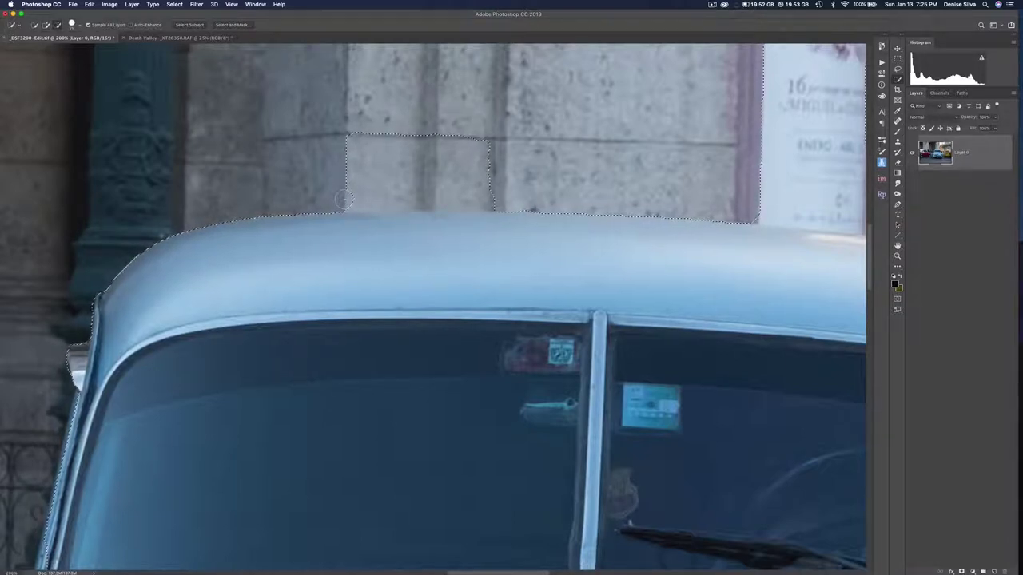
{"action": "left_click_drag", "start_coordinate": [424, 200], "coordinate": [480, 185]}
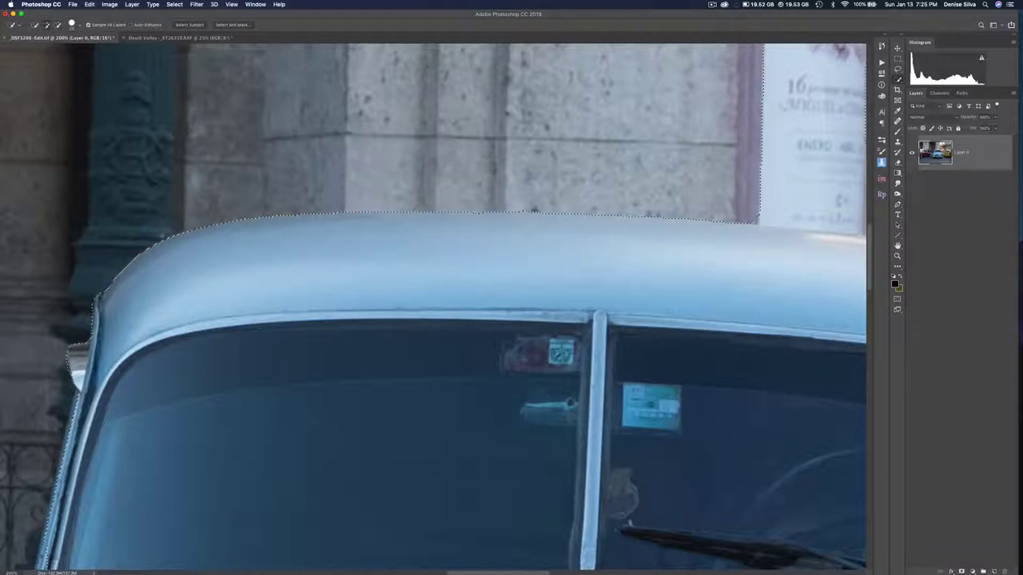
{"action": "left_click_drag", "start_coordinate": [484, 223], "coordinate": [476, 222]}
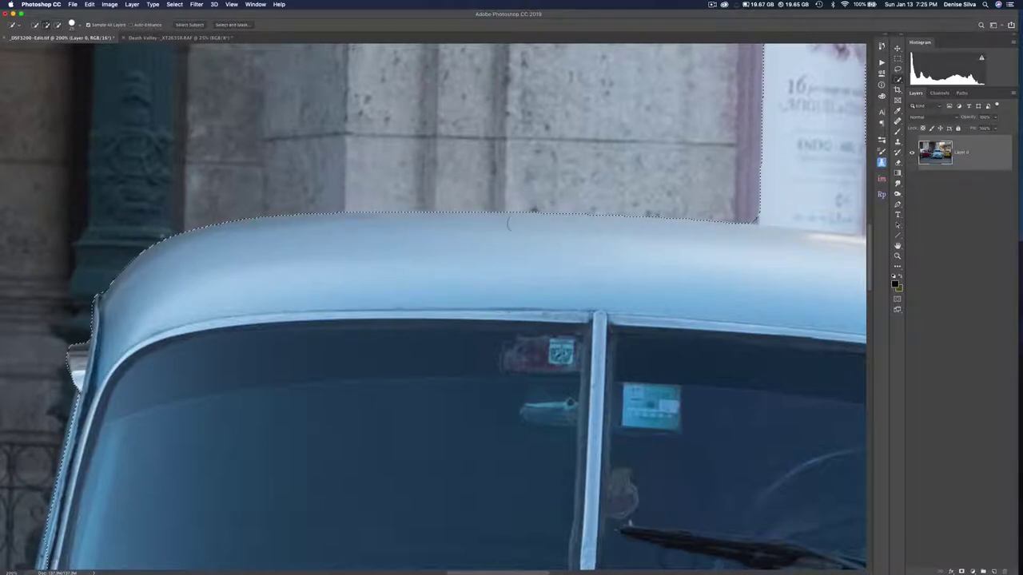
Subtract the white banner behind the blue car's roof from the selection and restore the roof edge below it
{"action": "scroll", "coordinate": [568, 244], "scroll_direction": "right", "scroll_amount": 5}
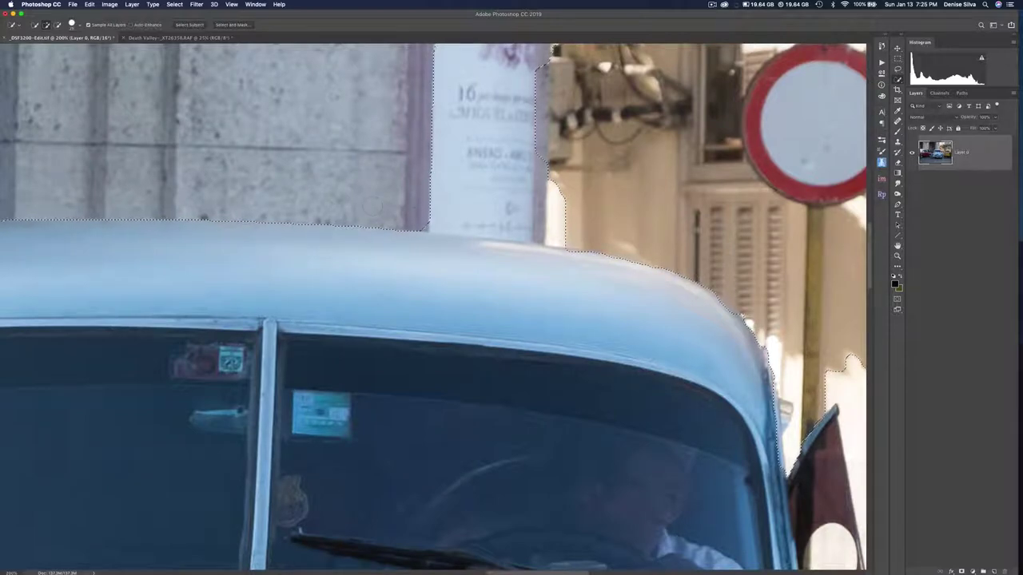
{"action": "mouse_move", "coordinate": [499, 217]}
{"action": "left_mouse_down"}
{"action": "mouse_move", "coordinate": [552, 227]}
{"action": "mouse_move", "coordinate": [556, 187]}
{"action": "left_mouse_up"}
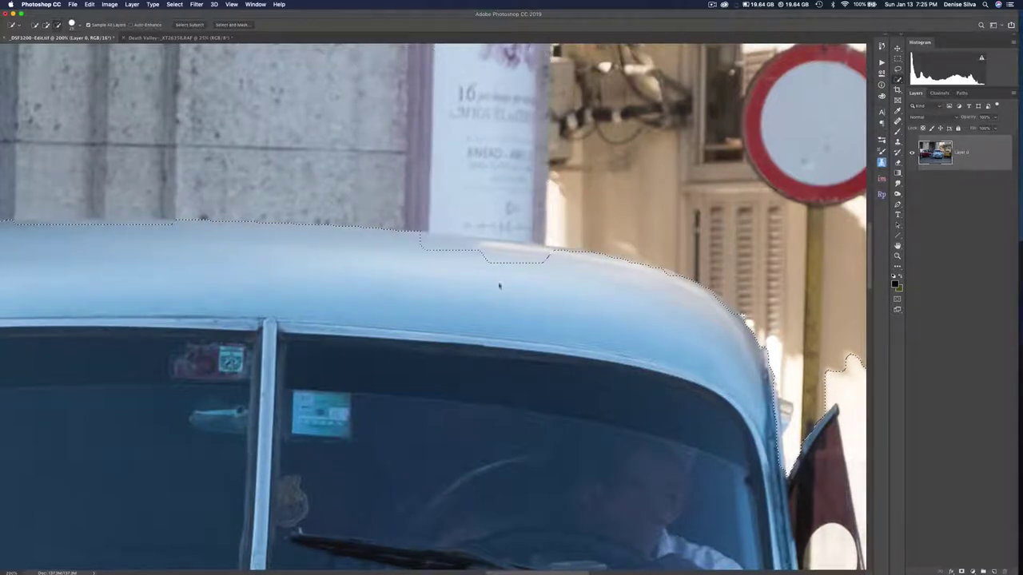
{"action": "left_click_drag", "start_coordinate": [434, 263], "coordinate": [429, 237]}
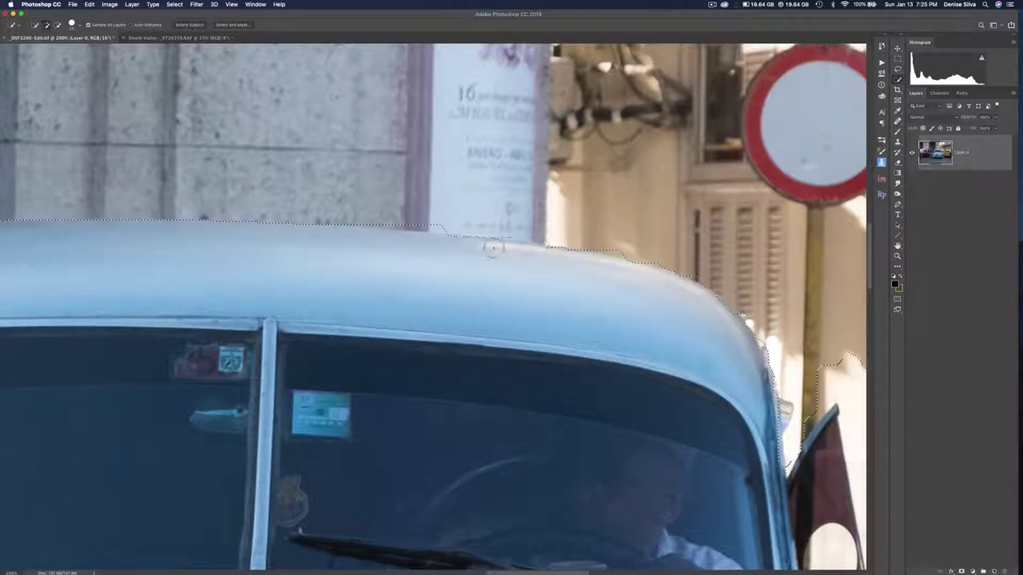
{"action": "left_click", "coordinate": [562, 237], "text": "alt"}
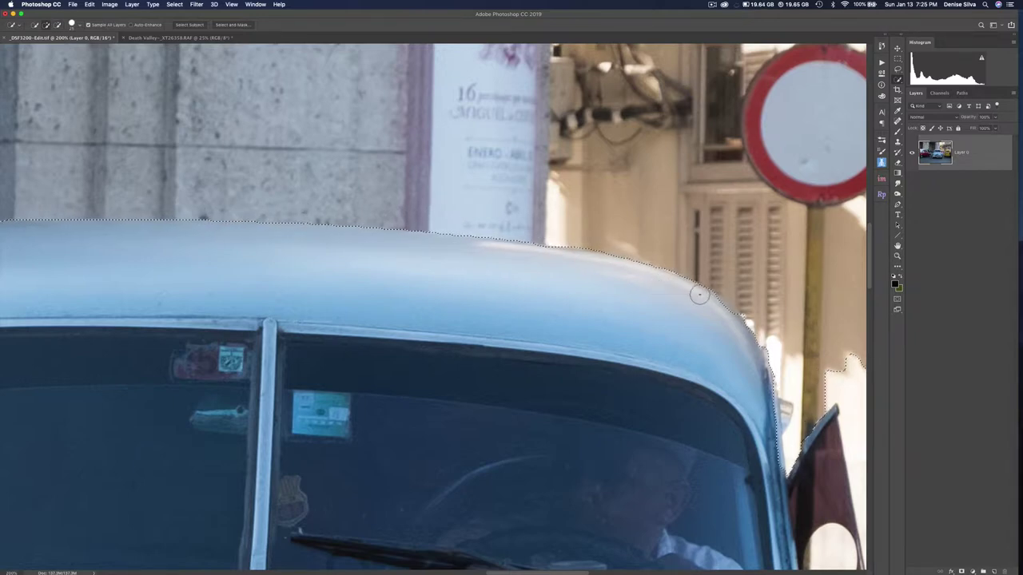
Refine the selection along the roof's curved corner on the driver's side, subtracting the sunlit building beside the windshield pillar
{"action": "left_click_drag", "start_coordinate": [698, 297], "coordinate": [342, 216]}
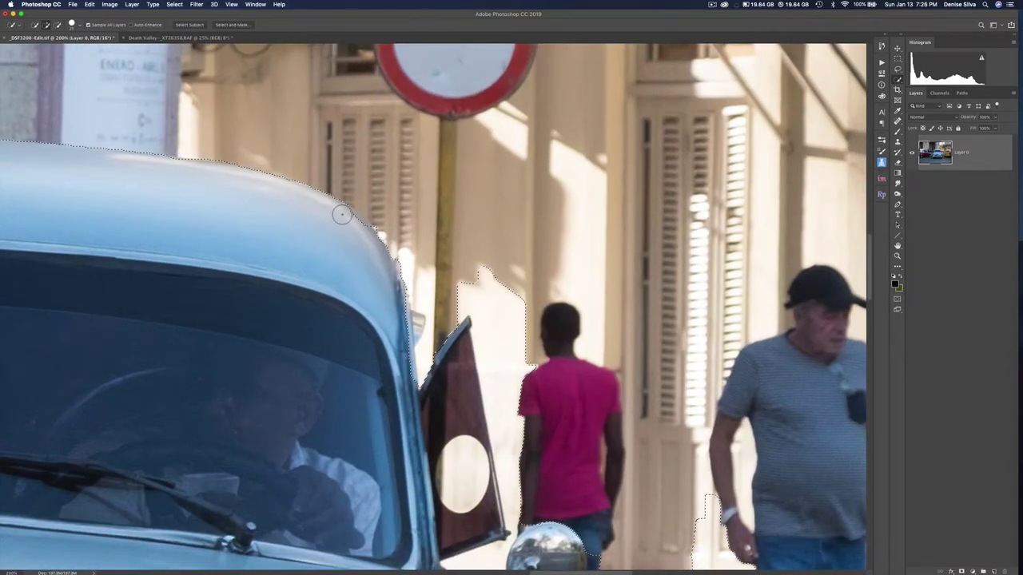
{"action": "left_click_drag", "start_coordinate": [342, 214], "coordinate": [374, 250]}
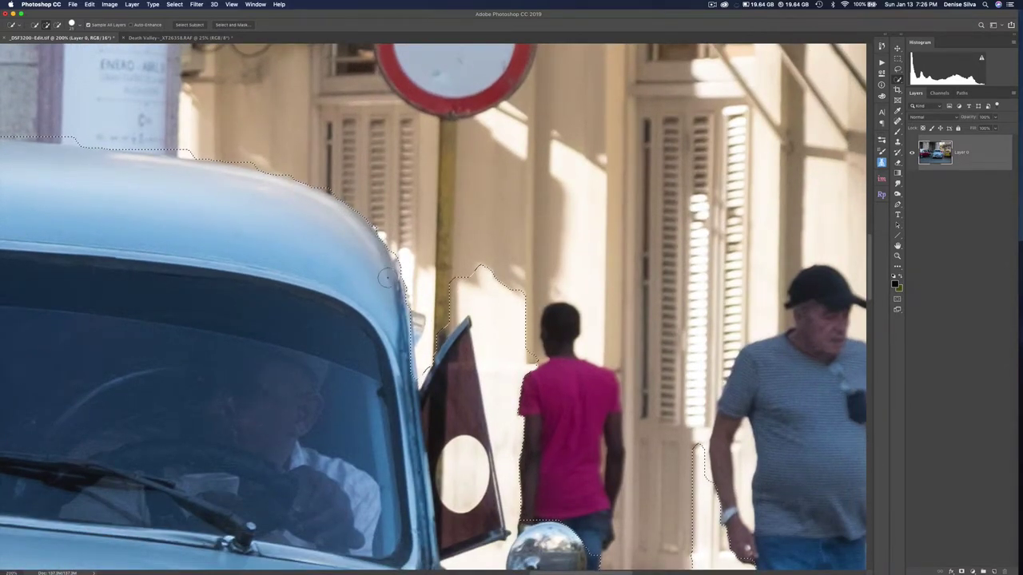
{"action": "key", "text": "alt"}
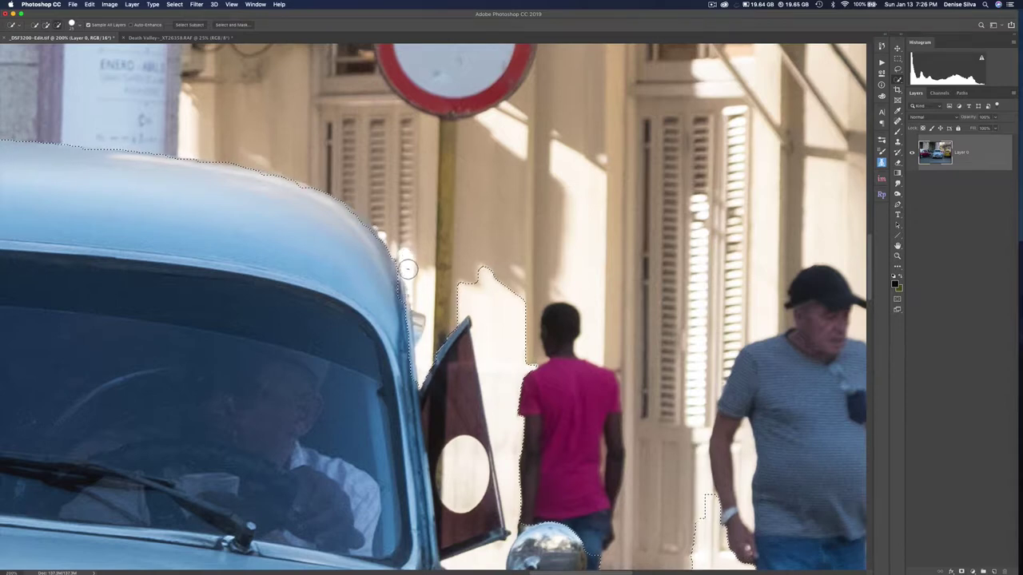
{"action": "left_click_drag", "start_coordinate": [408, 269], "coordinate": [410, 301]}
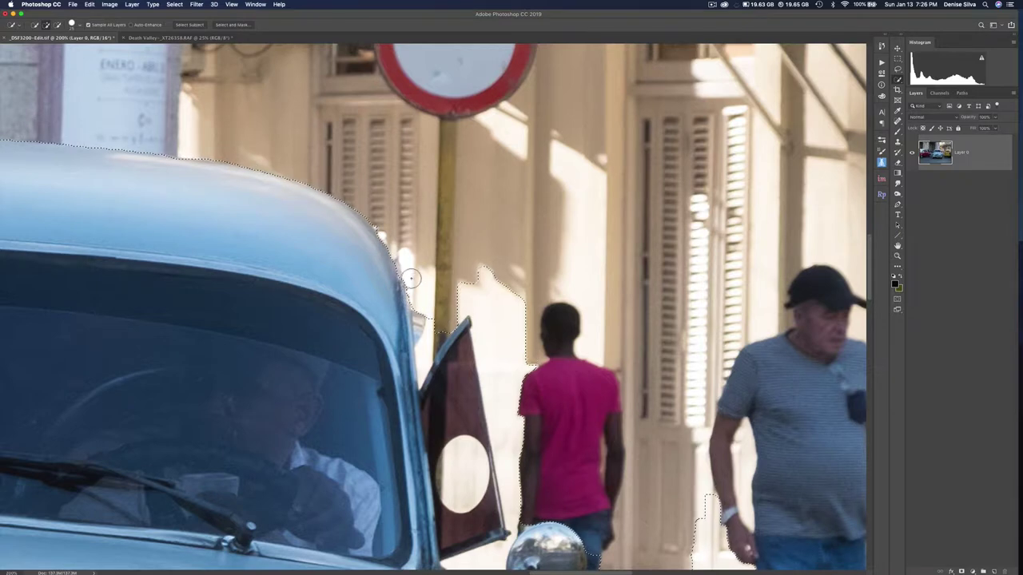
{"action": "key", "text": "alt"}
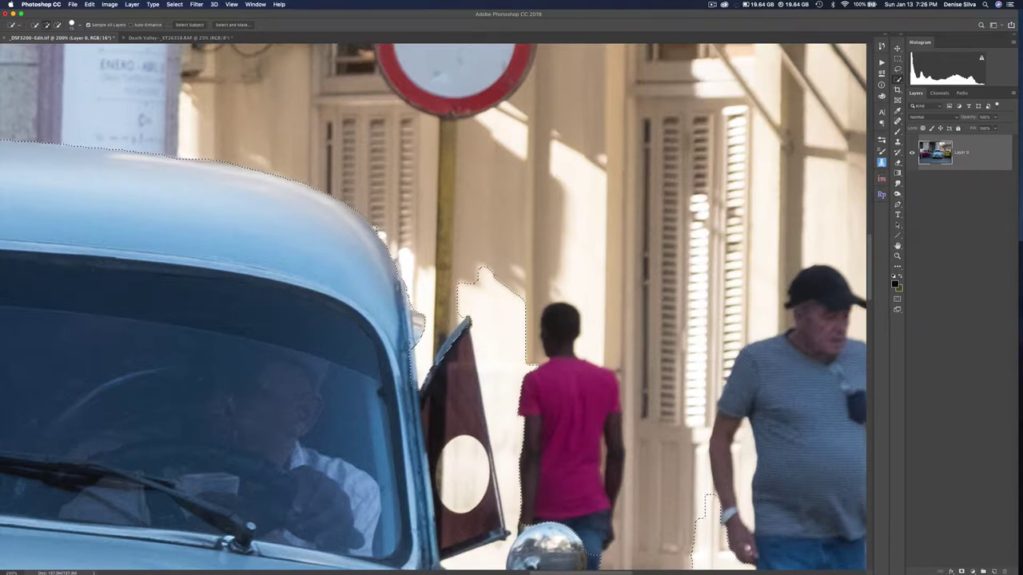
Subtract the building wall around the open dark red side window from the selection, refining the edge at the window's pointed tip
{"action": "left_click", "coordinate": [699, 452]}
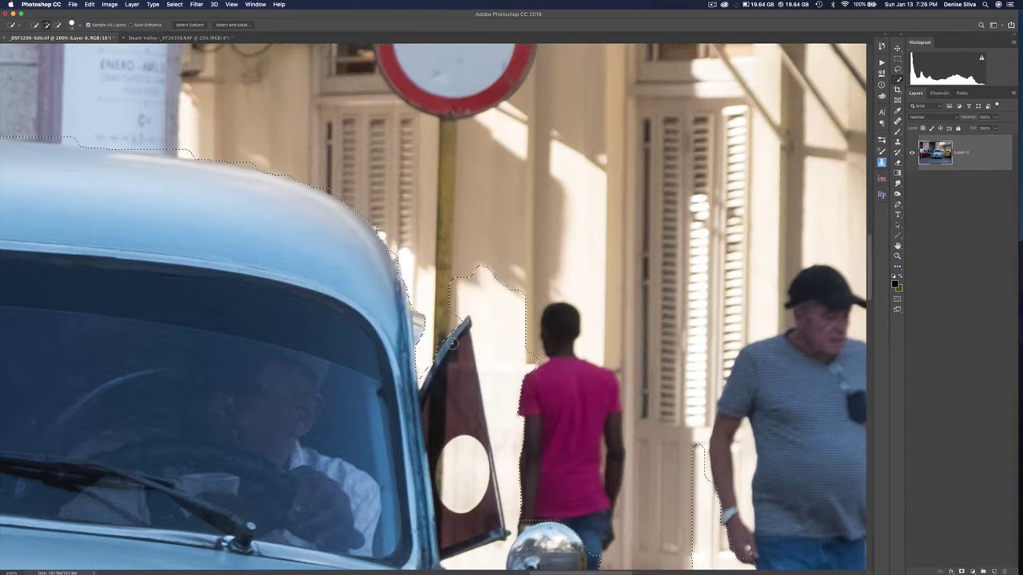
{"action": "left_click_drag", "start_coordinate": [472, 306], "coordinate": [500, 416], "text": "alt"}
{"action": "left_click", "coordinate": [470, 352], "text": "alt"}
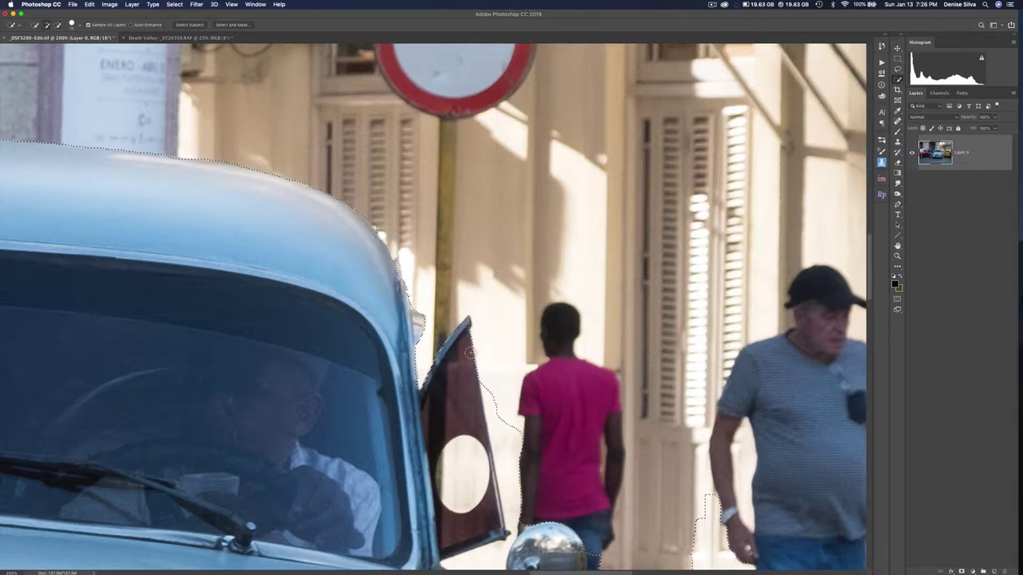
{"action": "left_click", "coordinate": [466, 324], "text": "alt"}
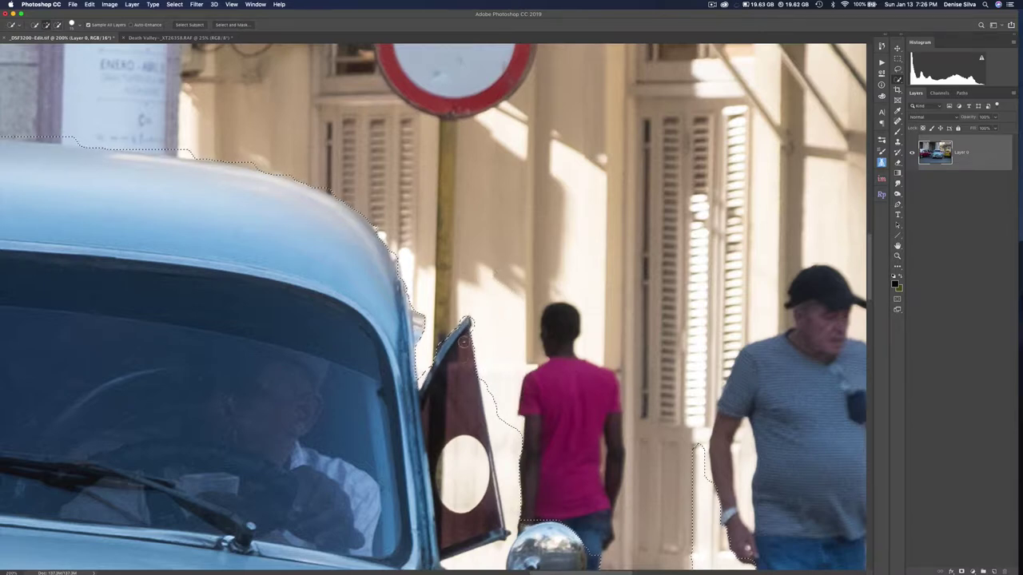
{"action": "left_click", "coordinate": [466, 352], "text": "alt"}
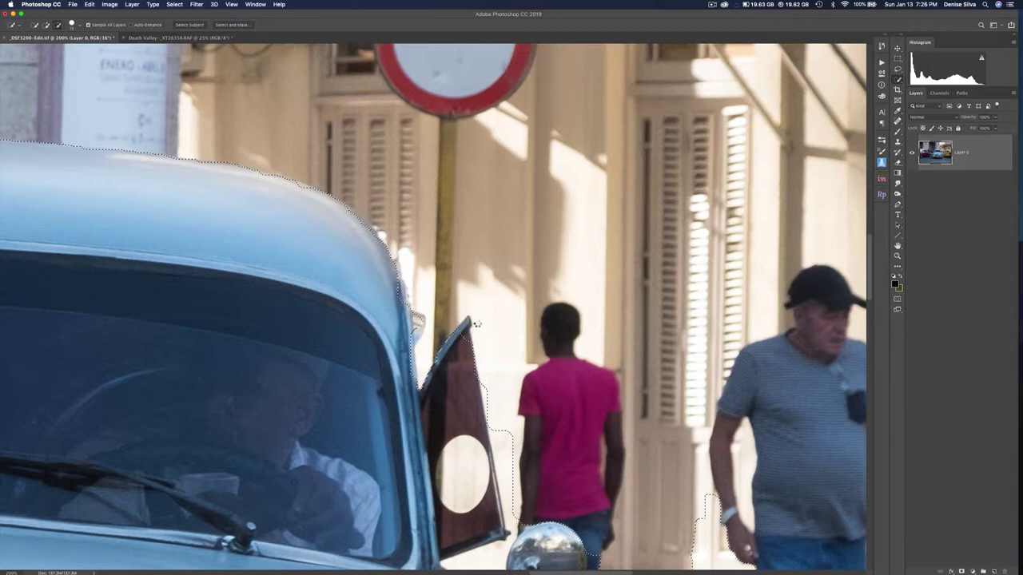
{"action": "left_click", "coordinate": [476, 324], "text": "alt"}
{"action": "left_click", "coordinate": [477, 311], "text": "alt"}
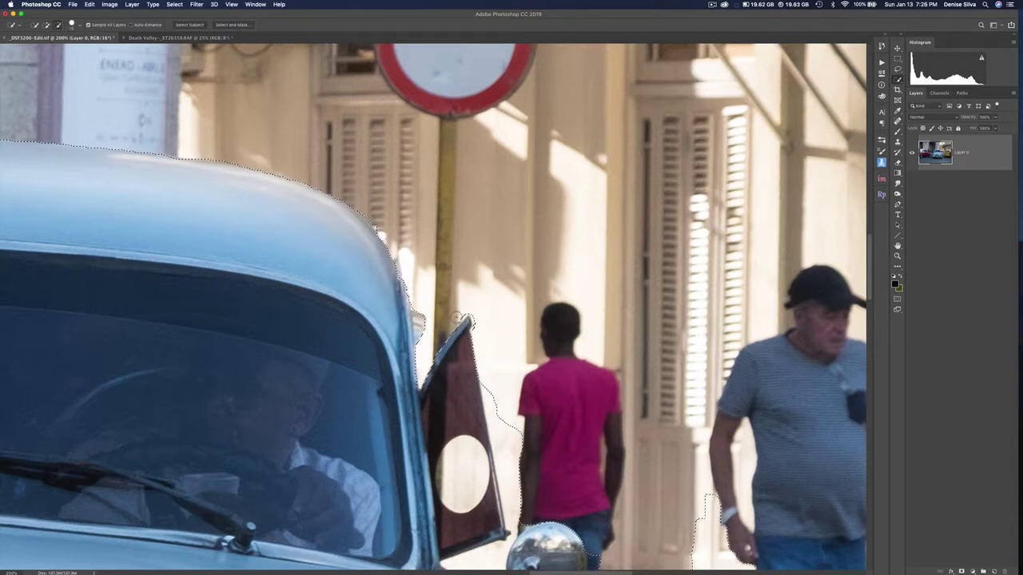
{"action": "left_click", "coordinate": [464, 307], "text": "alt"}
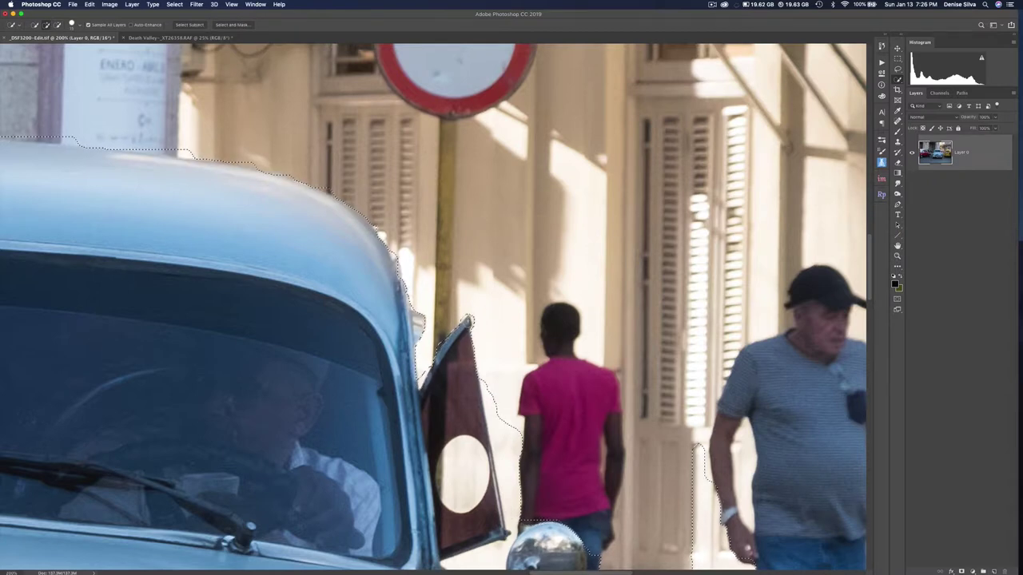
{"action": "left_click", "coordinate": [496, 347]}
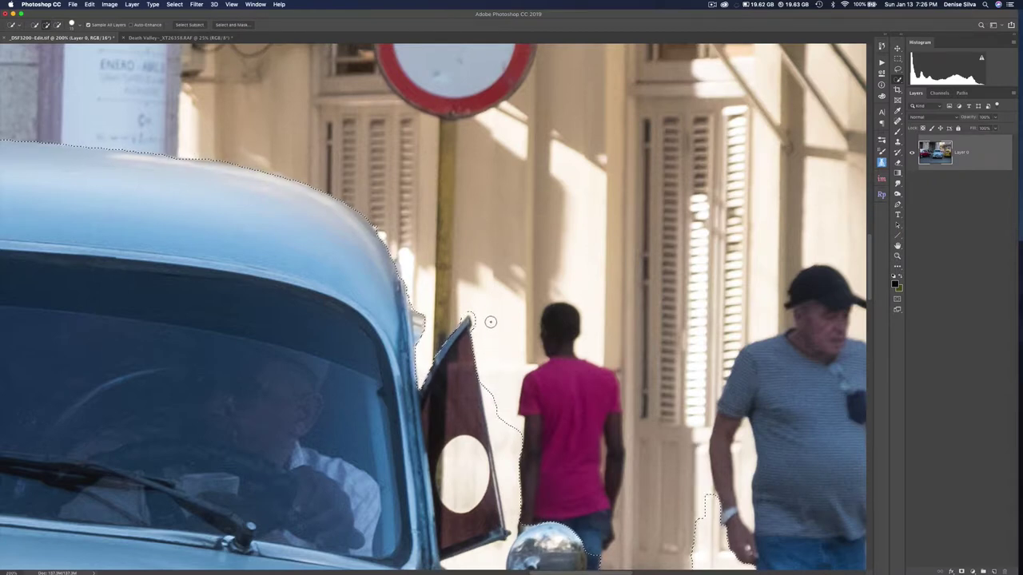
{"action": "left_click", "coordinate": [478, 317], "text": "alt"}
Subtract the pale oval area inside the dark red side window from the car selection
{"action": "mouse_move", "coordinate": [503, 412]}
{"action": "left_mouse_down"}
{"action": "mouse_move", "coordinate": [377, 289]}
{"action": "mouse_move", "coordinate": [401, 406]}
{"action": "left_mouse_up"}
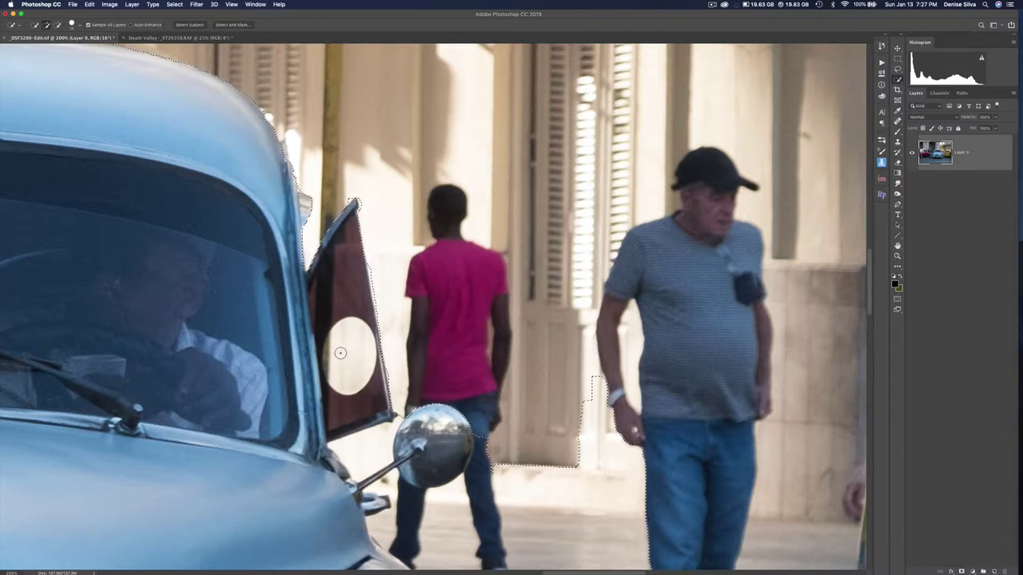
{"action": "key", "text": "alt"}
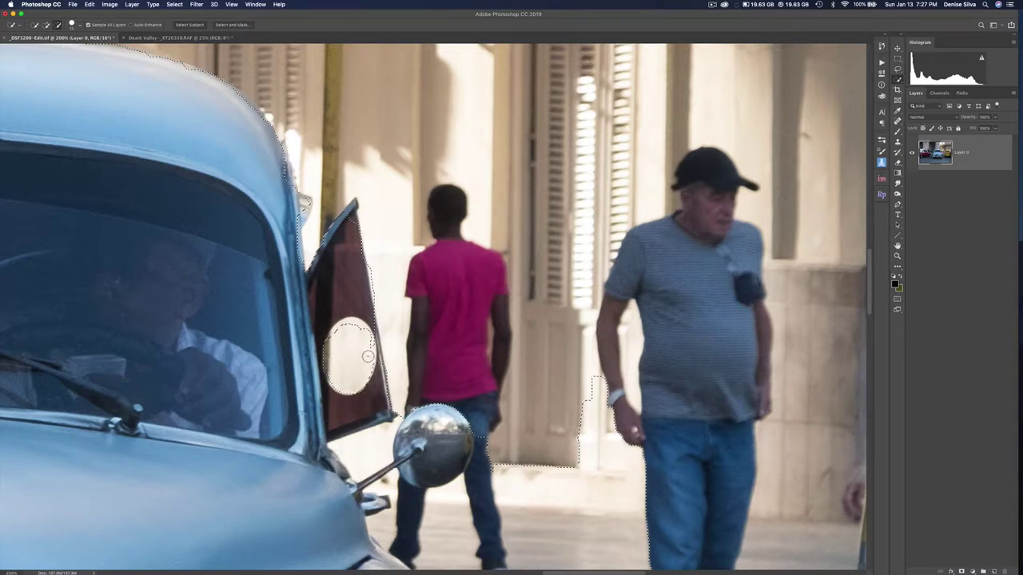
{"action": "left_click", "coordinate": [339, 335], "text": "alt"}
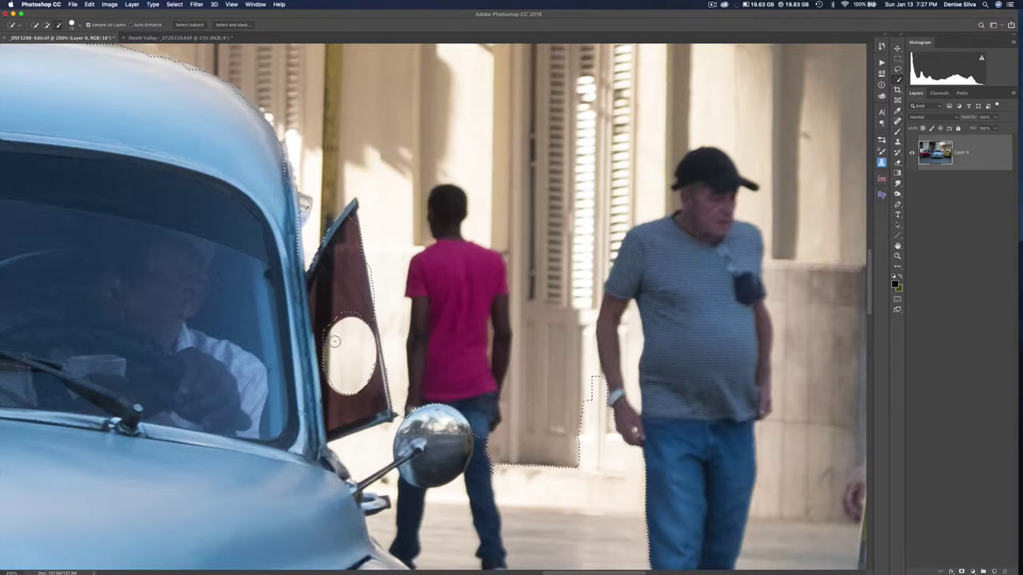
{"action": "left_click", "coordinate": [331, 349], "text": "alt"}
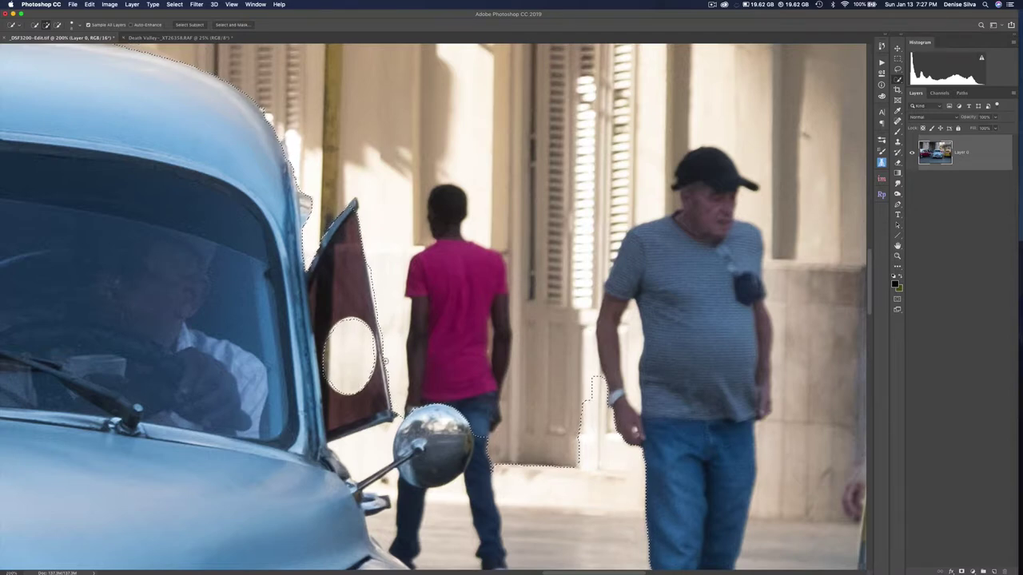
Subtract the pale wall between the dark red side window's lower edge and the driver's side mirror from the selection
{"action": "key", "text": "alt"}
{"action": "left_click", "coordinate": [376, 439], "text": "alt"}
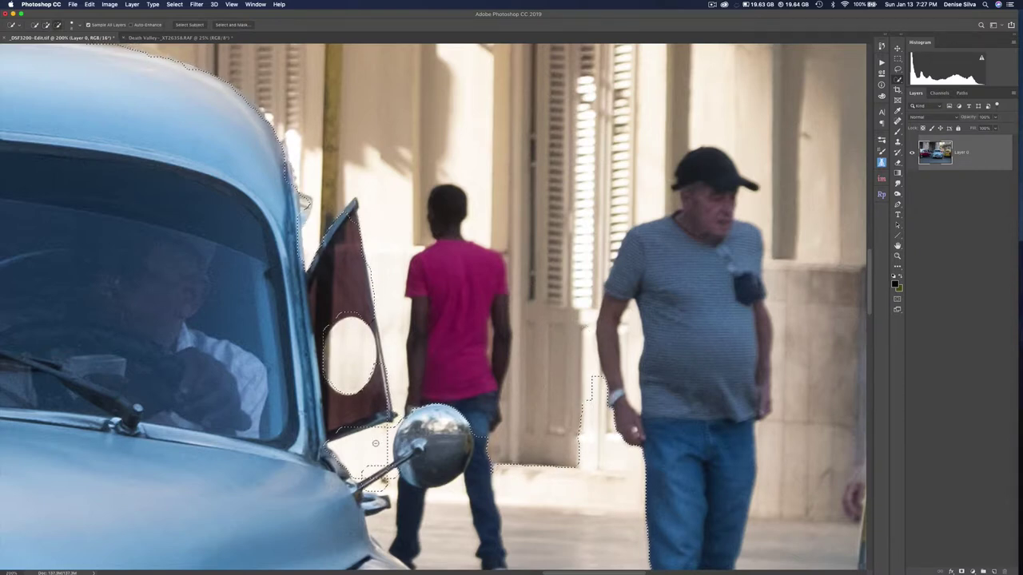
{"action": "left_click", "coordinate": [386, 434], "text": "alt"}
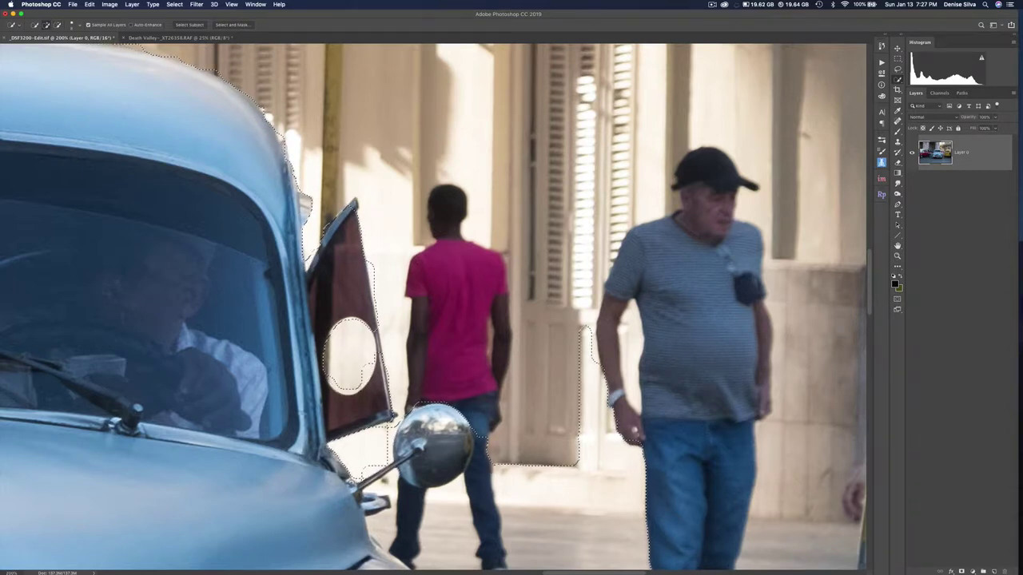
Refine the selection around the round driver's side mirror, keeping the chrome housing in and subtracting the street around it
{"action": "scroll", "coordinate": [379, 468], "scroll_direction": "down", "scroll_amount": 5}
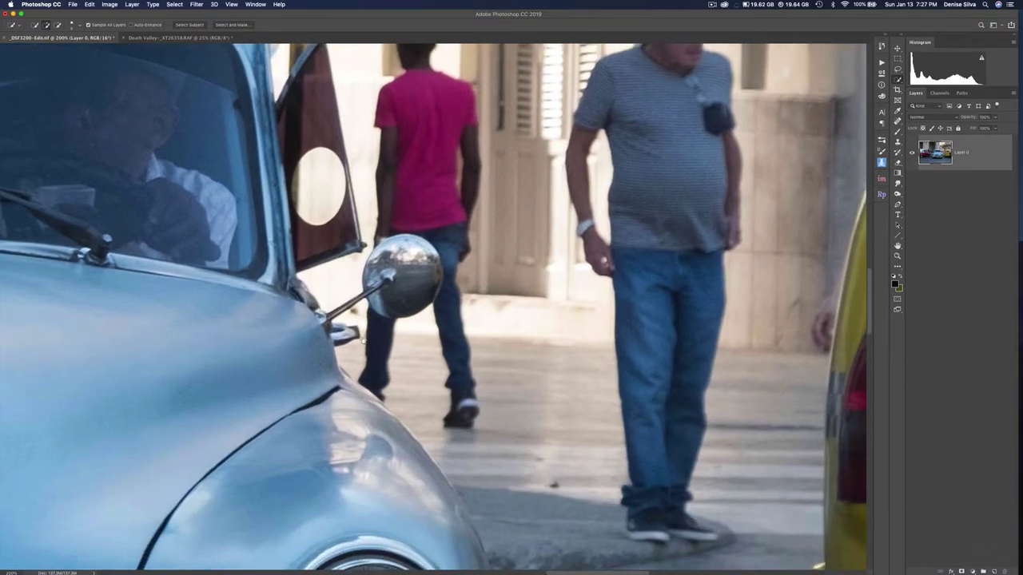
{"action": "mouse_move", "coordinate": [452, 276]}
{"action": "left_mouse_down"}
{"action": "mouse_move", "coordinate": [430, 317]}
{"action": "mouse_move", "coordinate": [416, 322]}
{"action": "left_mouse_up"}
{"action": "left_click_drag", "start_coordinate": [430, 260], "coordinate": [434, 290]}
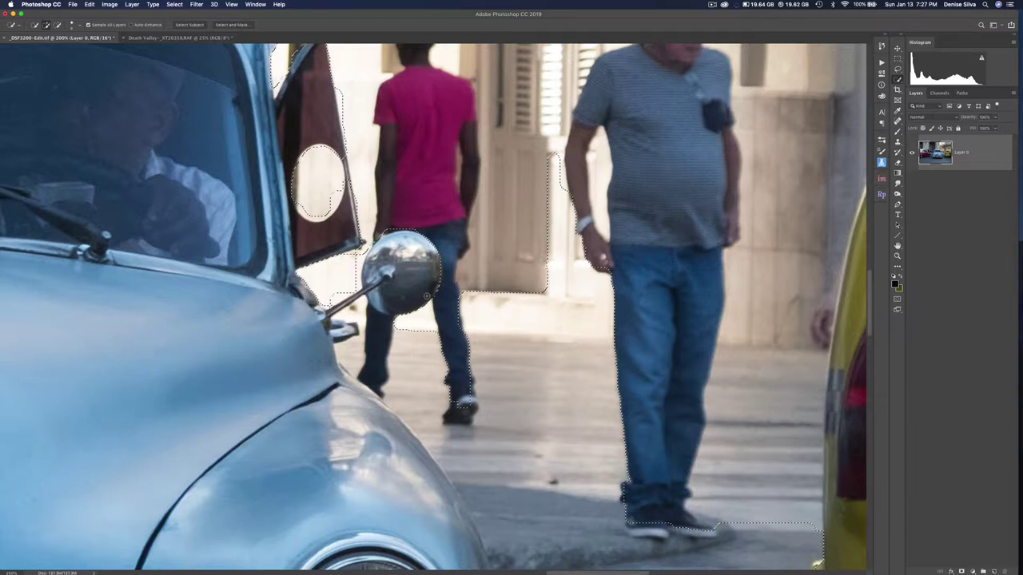
{"action": "left_click", "coordinate": [370, 319]}
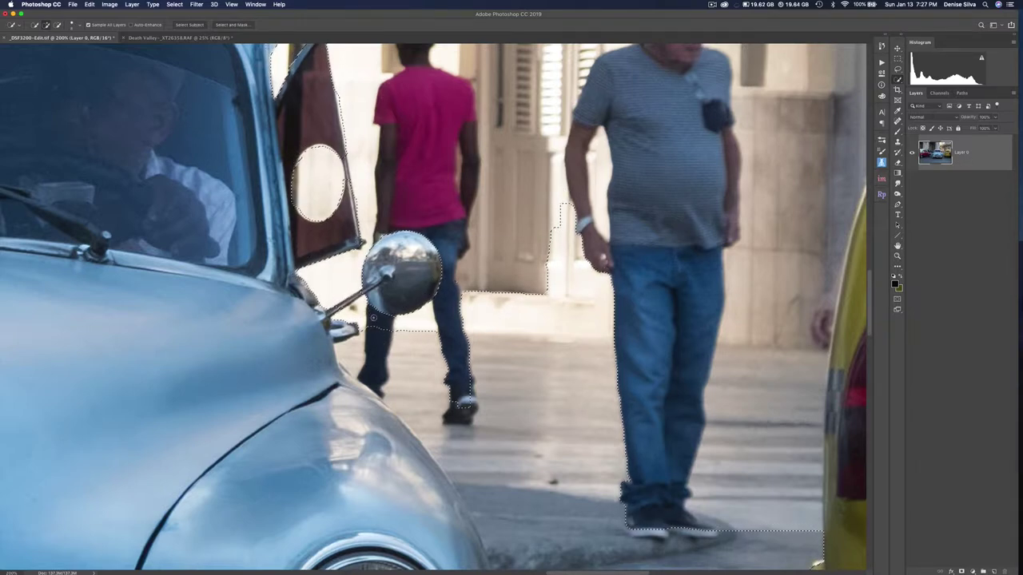
{"action": "key", "text": "super+z"}
{"action": "key", "text": "super+z"}
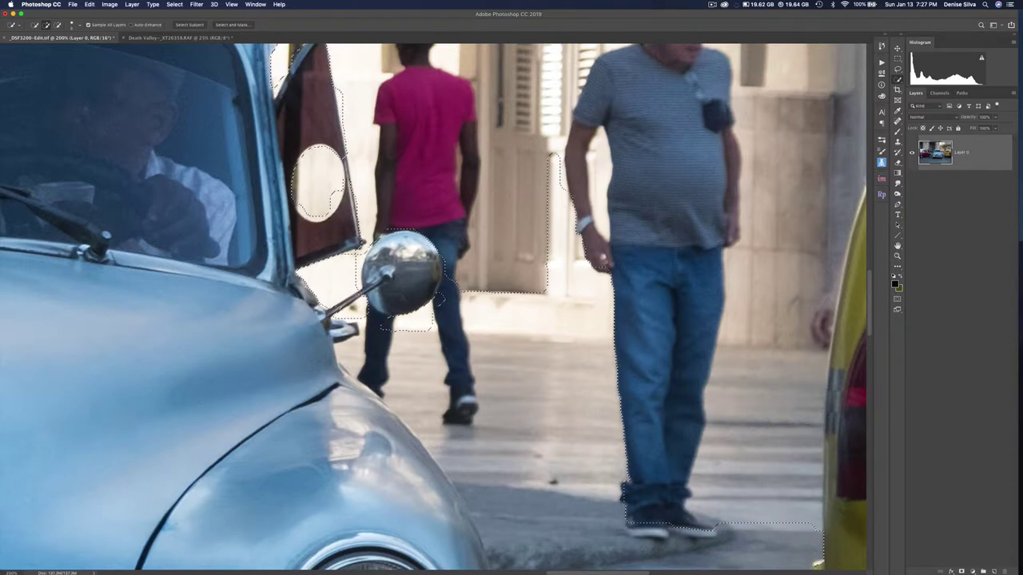
{"action": "key", "text": "super+z"}
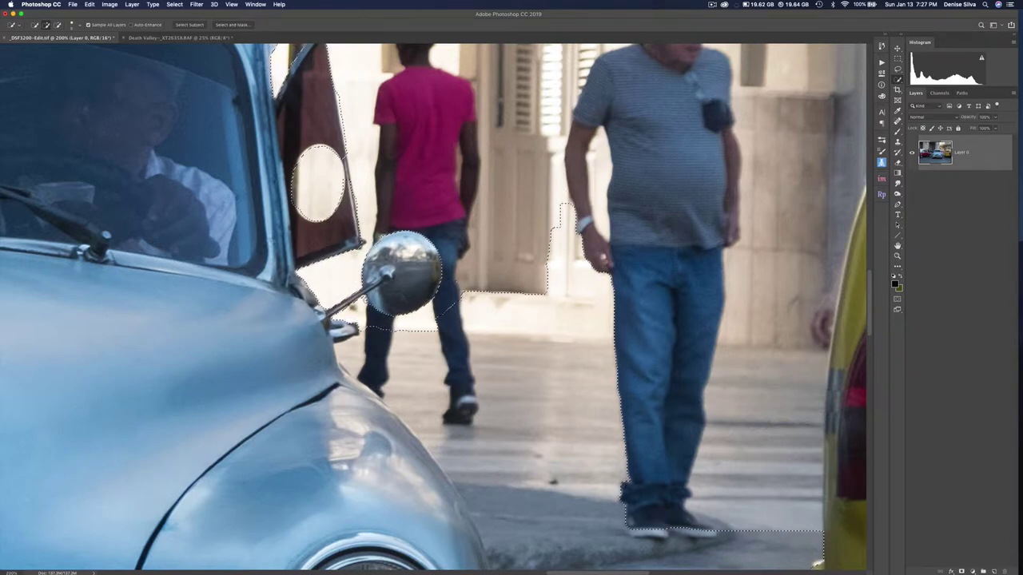
Subtract the walking pedestrian and sunlit pavement along the fender below the driver's side mirror from the selection
{"action": "mouse_move", "coordinate": [364, 325]}
{"action": "left_mouse_down"}
{"action": "mouse_move", "coordinate": [410, 377]}
{"action": "mouse_move", "coordinate": [506, 454]}
{"action": "mouse_move", "coordinate": [494, 405]}
{"action": "left_mouse_up"}
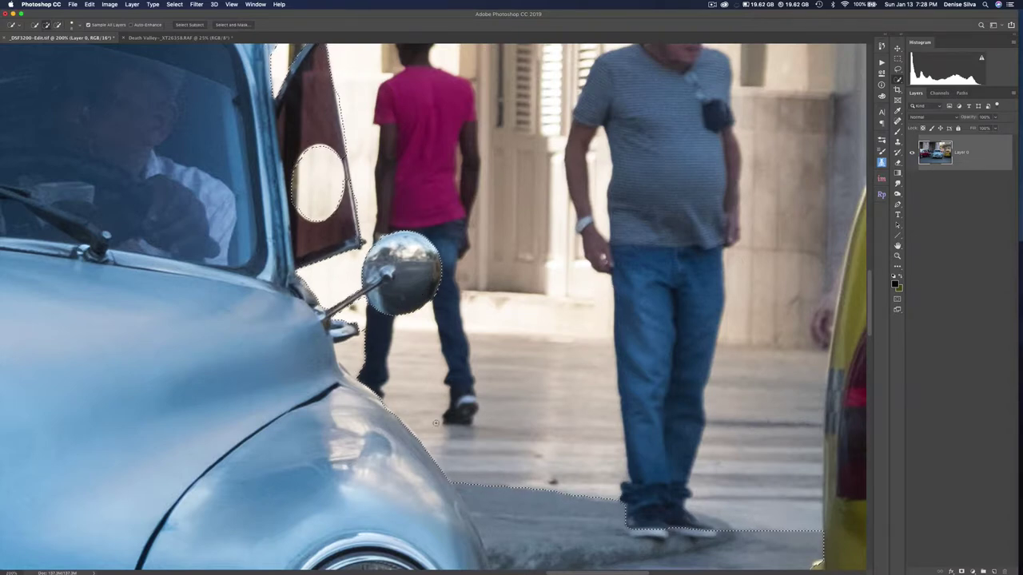
{"action": "left_click", "coordinate": [372, 345]}
{"action": "left_click", "coordinate": [353, 348], "text": "alt"}
{"action": "key", "text": "super+z"}
Subtract the pavement and curb between the blue car's driver's side fender and the yellow vehicle from the selection
{"action": "scroll", "coordinate": [344, 209], "scroll_direction": "down", "scroll_amount": 5}
{"action": "scroll", "coordinate": [345, 209], "scroll_direction": "right", "scroll_amount": 3}
{"action": "scroll", "coordinate": [344, 209], "scroll_direction": "down", "scroll_amount": 4}
{"action": "scroll", "coordinate": [345, 210], "scroll_direction": "right", "scroll_amount": 3}
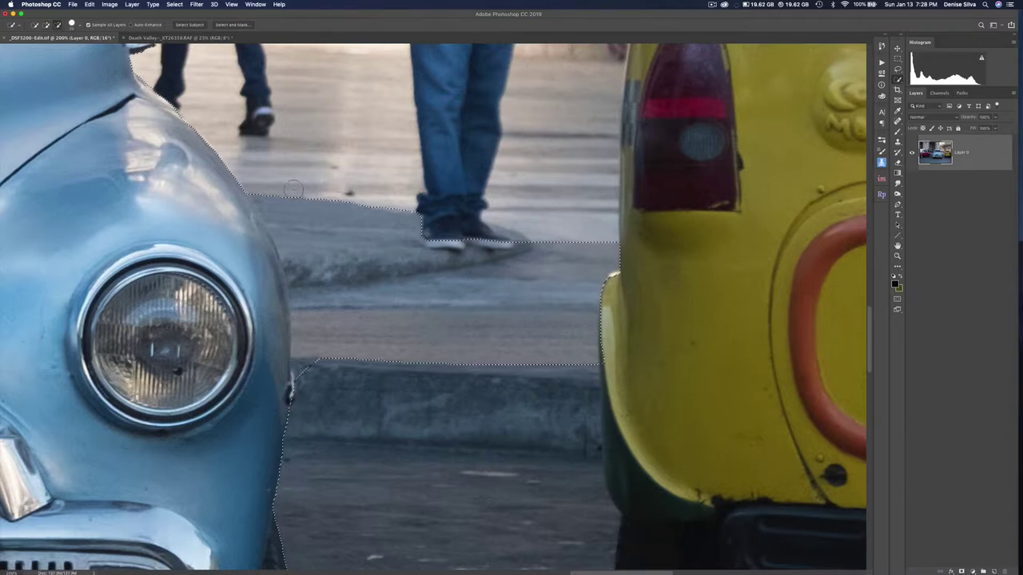
{"action": "mouse_move", "coordinate": [450, 250]}
{"action": "left_mouse_down"}
{"action": "mouse_move", "coordinate": [360, 295]}
{"action": "mouse_move", "coordinate": [600, 233]}
{"action": "mouse_move", "coordinate": [479, 244]}
{"action": "mouse_move", "coordinate": [363, 237]}
{"action": "left_mouse_up"}
{"action": "left_click_drag", "start_coordinate": [230, 198], "coordinate": [189, 144]}
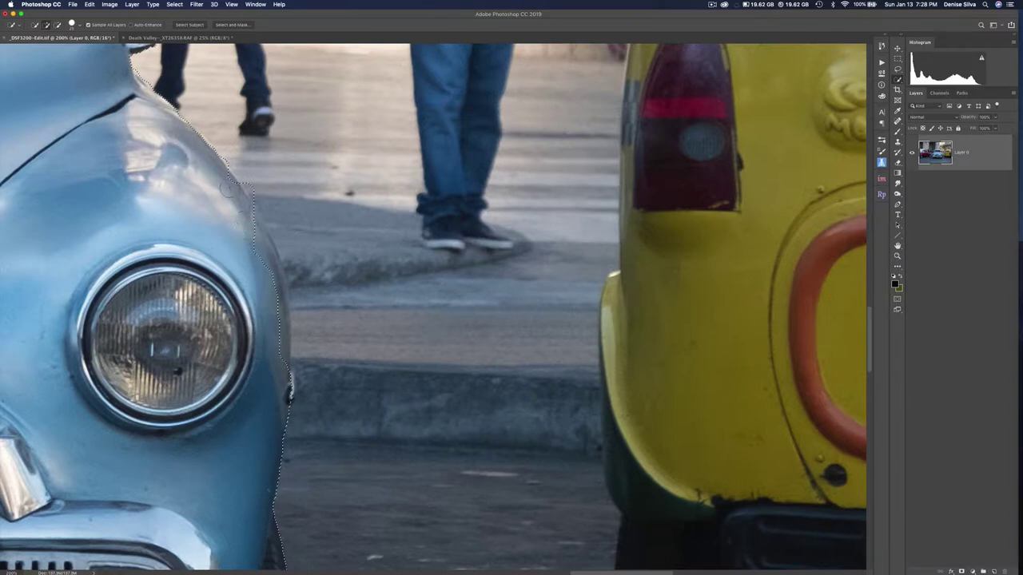
Restore the fender's outer edge beside the driver's side headlight to the selection, including the small chrome detail below it
{"action": "left_click_drag", "start_coordinate": [245, 234], "coordinate": [246, 212]}
{"action": "left_click", "coordinate": [271, 276]}
{"action": "mouse_move", "coordinate": [272, 227]}
{"action": "left_mouse_down", "text": "alt"}
{"action": "mouse_move", "coordinate": [294, 258]}
{"action": "mouse_move", "coordinate": [296, 293]}
{"action": "left_mouse_up", "text": "alt"}
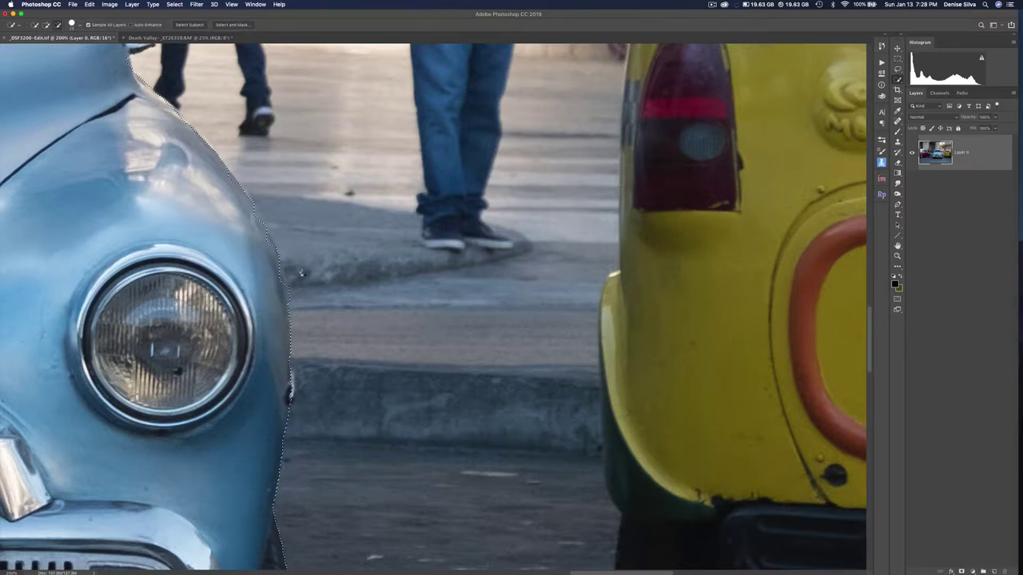
{"action": "left_click_drag", "start_coordinate": [279, 249], "coordinate": [279, 287]}
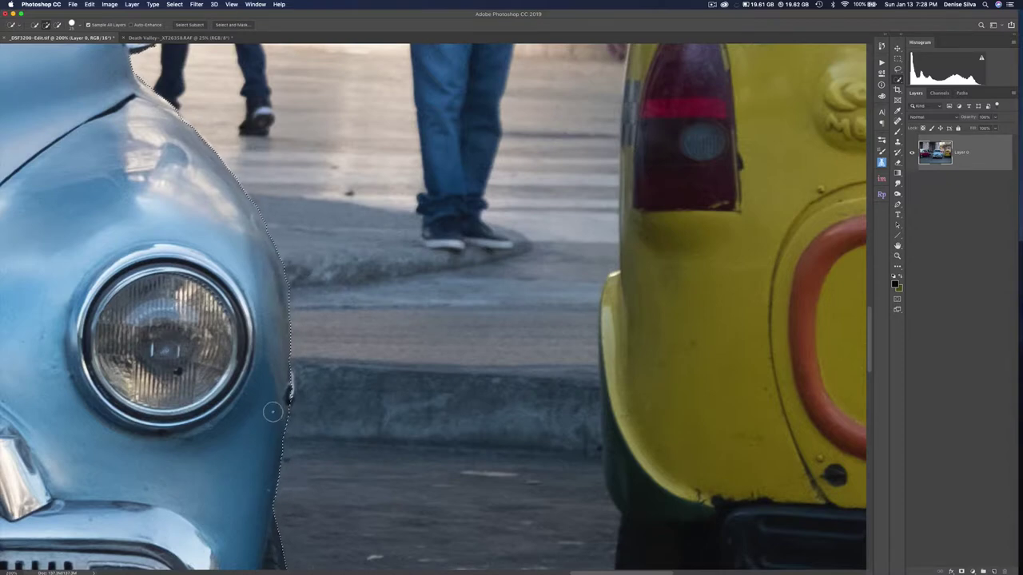
{"action": "left_click", "coordinate": [287, 384]}
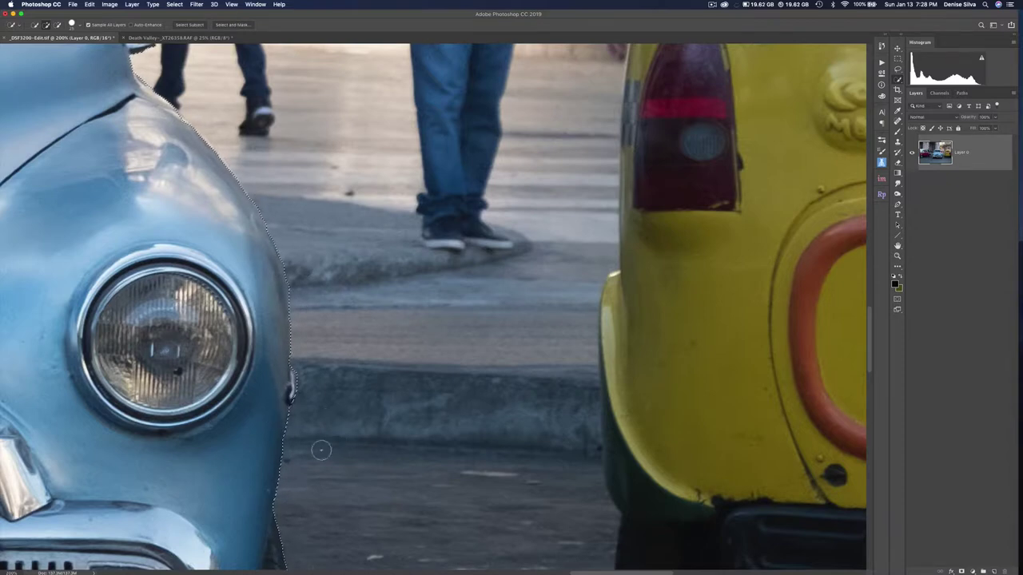
Extend the selection over the shadow on the road beneath the front bumper and license plate
{"action": "key", "text": "space"}
{"action": "left_click_drag", "start_coordinate": [375, 492], "coordinate": [490, 202]}
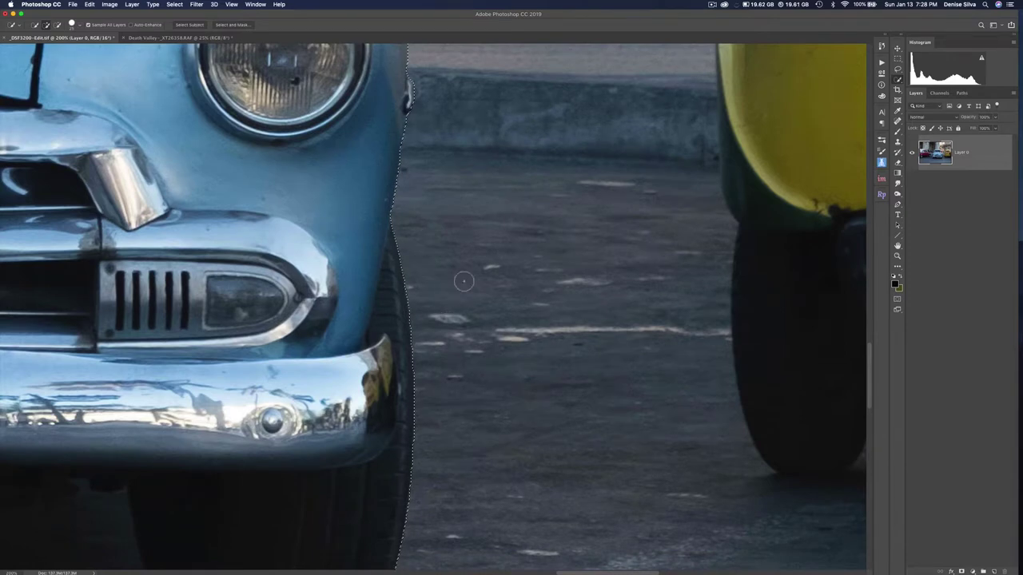
{"action": "scroll", "coordinate": [462, 297], "scroll_direction": "down", "scroll_amount": 10}
{"action": "scroll", "coordinate": [462, 298], "scroll_direction": "left", "scroll_amount": 10}
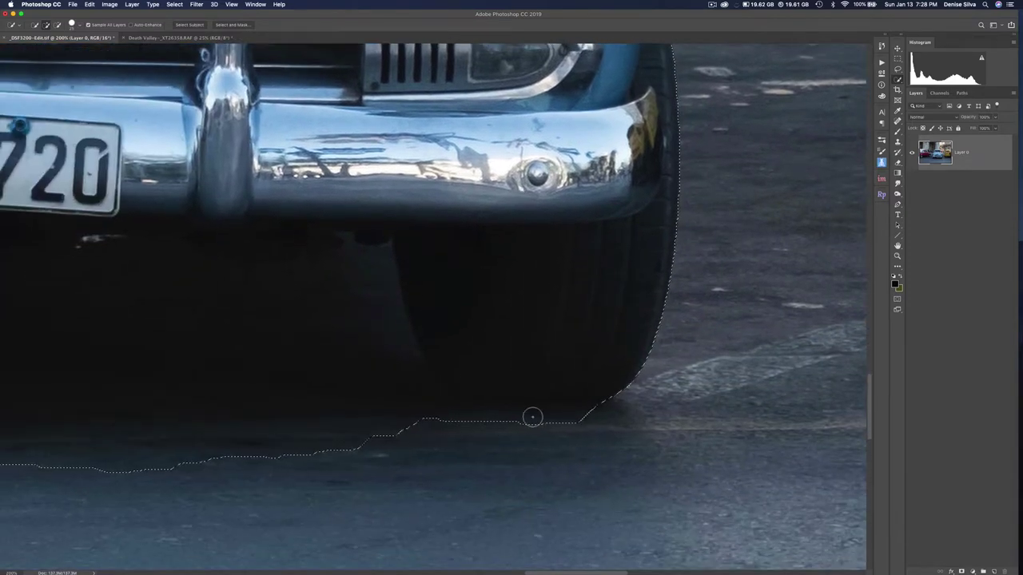
{"action": "mouse_move", "coordinate": [560, 414]}
{"action": "left_mouse_down"}
{"action": "mouse_move", "coordinate": [212, 424]}
{"action": "mouse_move", "coordinate": [365, 448]}
{"action": "mouse_move", "coordinate": [214, 451]}
{"action": "mouse_move", "coordinate": [159, 441]}
{"action": "left_mouse_up"}
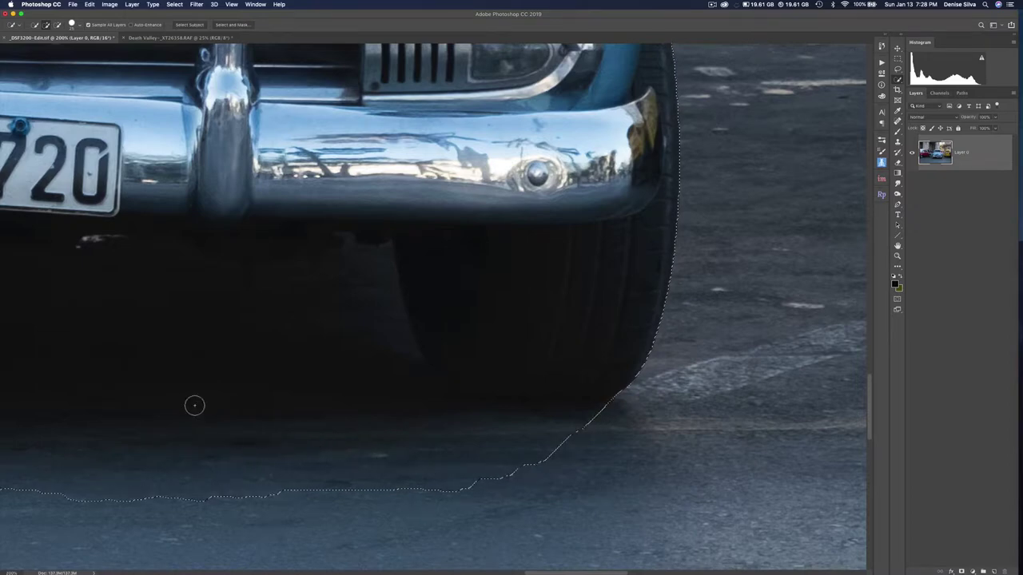
{"action": "left_click_drag", "start_coordinate": [353, 401], "coordinate": [631, 375]}
{"action": "left_click_drag", "start_coordinate": [318, 398], "coordinate": [520, 432]}
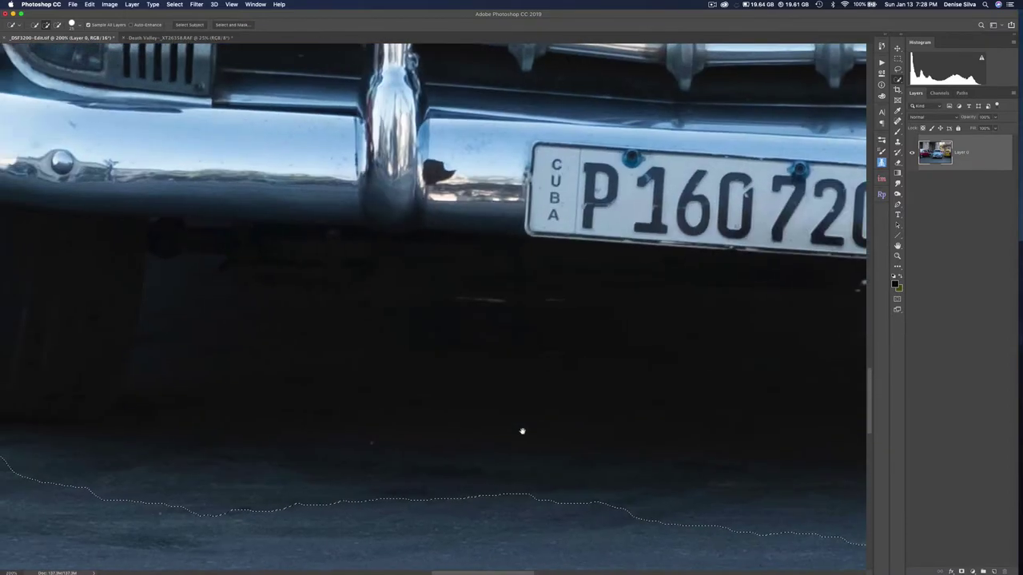
{"action": "mouse_move", "coordinate": [615, 508]}
{"action": "left_mouse_down"}
{"action": "mouse_move", "coordinate": [280, 478]}
{"action": "mouse_move", "coordinate": [247, 493]}
{"action": "left_mouse_up"}
{"action": "scroll", "coordinate": [85, 469], "scroll_direction": "right", "scroll_amount": 5}
{"action": "scroll", "coordinate": [200, 442], "scroll_direction": "down", "scroll_amount": 5}
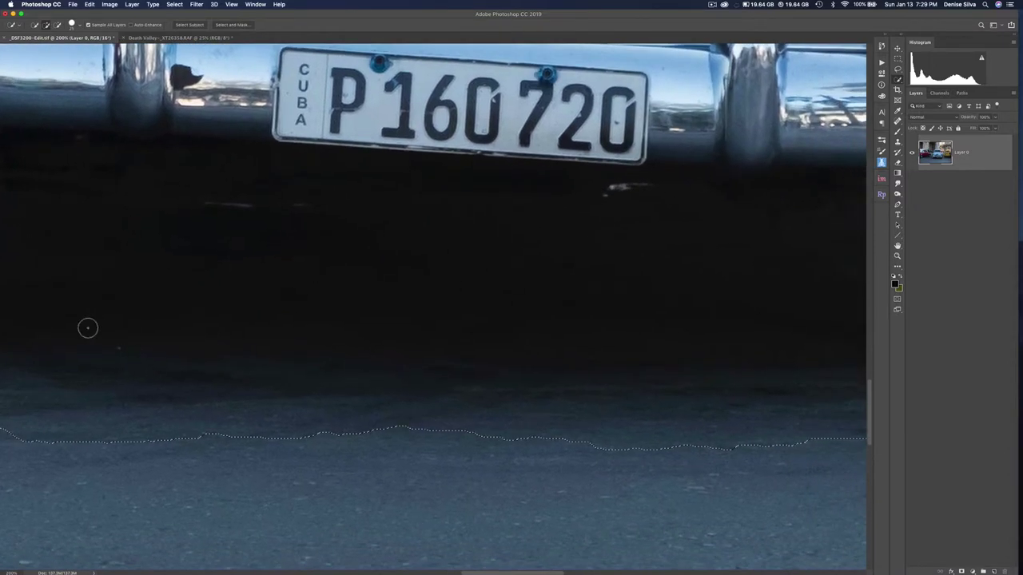
Add the outer edge of the passenger's side front tire beneath the bumper to the selection
{"action": "left_click_drag", "start_coordinate": [89, 328], "coordinate": [663, 388]}
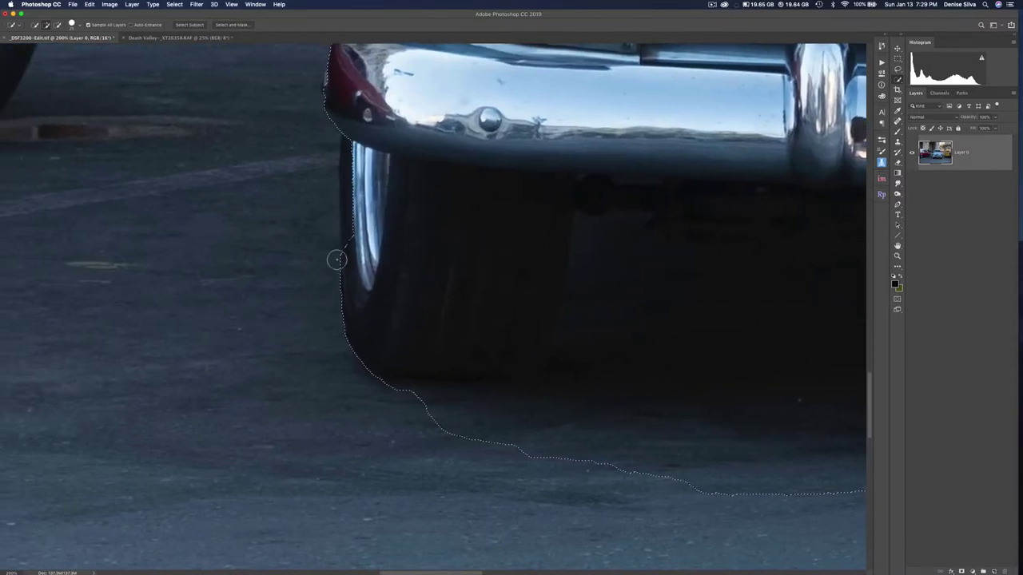
{"action": "mouse_move", "coordinate": [337, 261]}
{"action": "left_mouse_down"}
{"action": "mouse_move", "coordinate": [358, 140]}
{"action": "mouse_move", "coordinate": [350, 156]}
{"action": "mouse_move", "coordinate": [353, 259]}
{"action": "mouse_move", "coordinate": [476, 278]}
{"action": "left_mouse_up"}
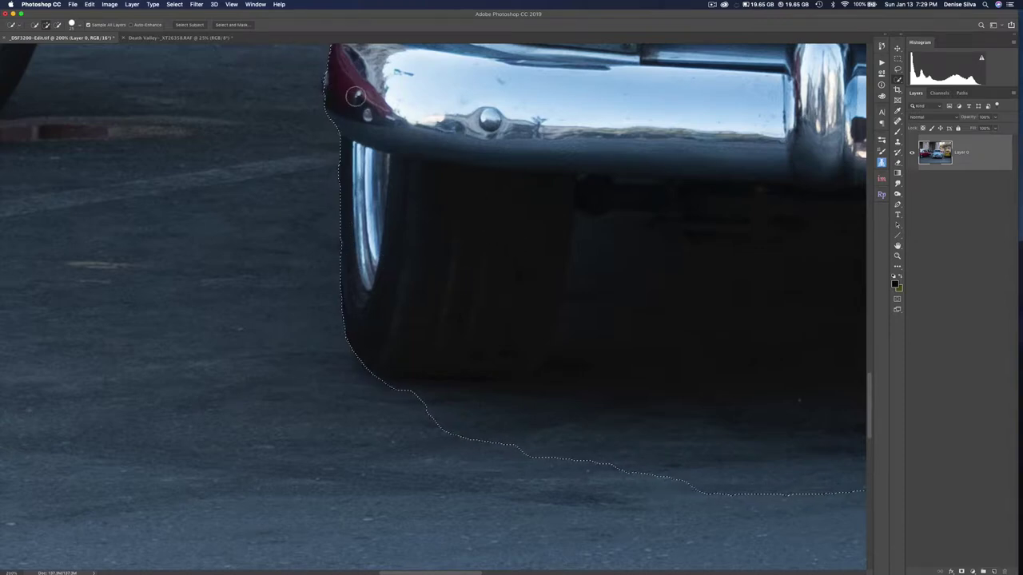
{"action": "key", "text": "super+minus"}
{"action": "key", "text": "super+minus"}
{"action": "key", "text": "super+minus"}
{"action": "key", "text": "super+minus"}
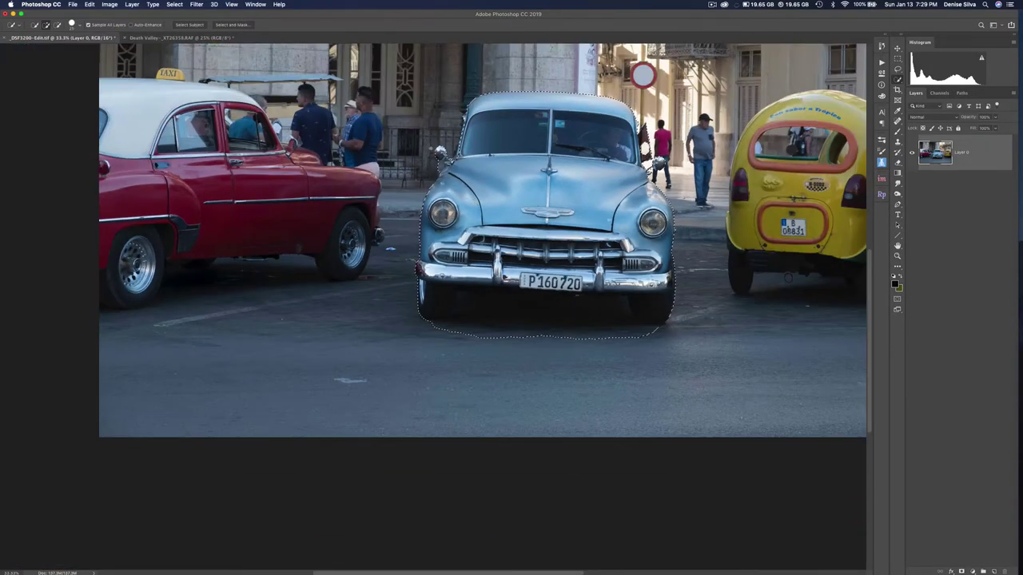
Refine the selection along the passenger's side fender beside the headlight, including the small chrome detail on its edge
{"action": "key", "text": "super+plus"}
{"action": "key", "text": "super+plus"}
{"action": "key", "text": "super+plus"}
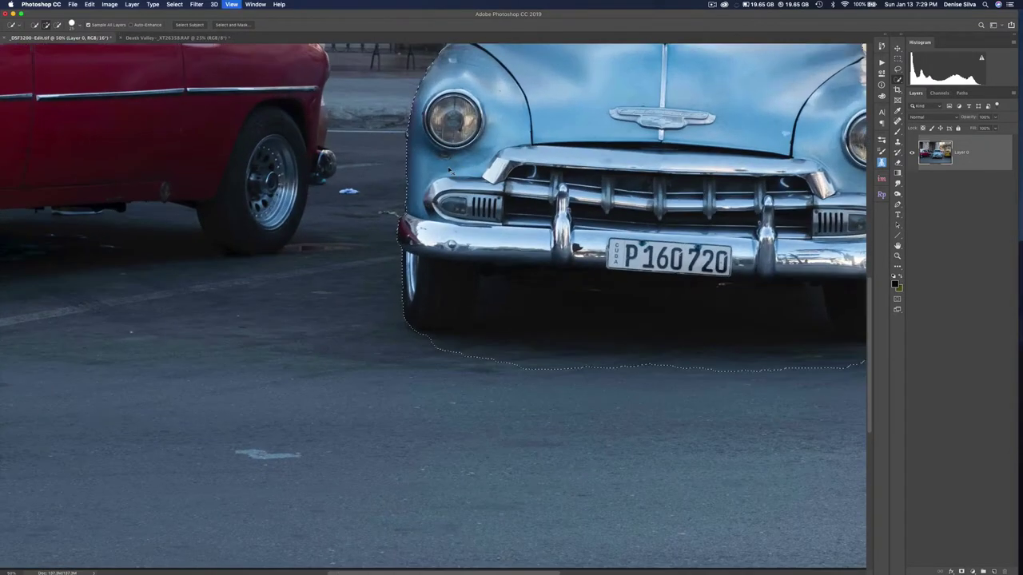
{"action": "left_click_drag", "start_coordinate": [460, 86], "coordinate": [458, 390]}
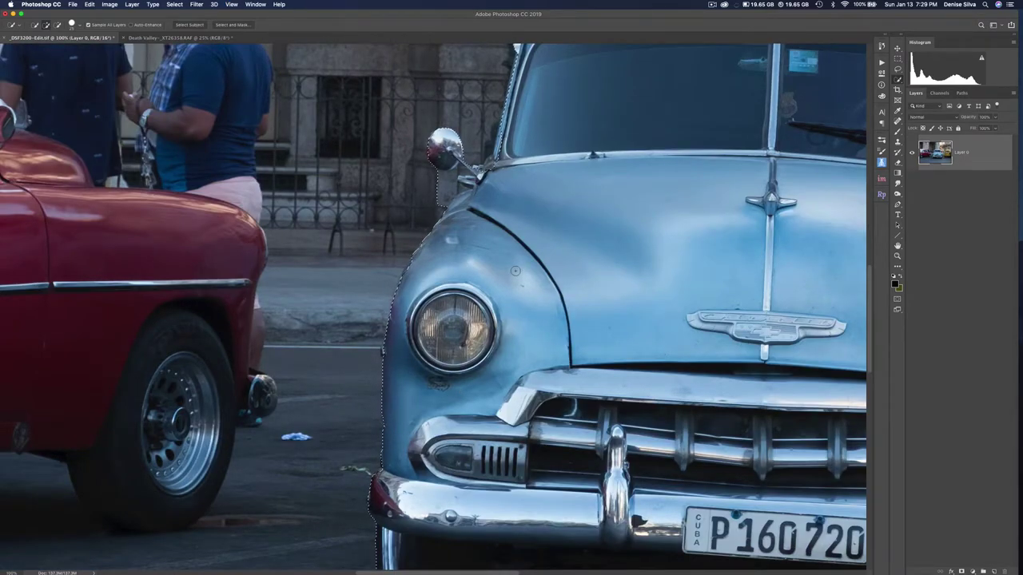
{"action": "key", "text": "super+plus"}
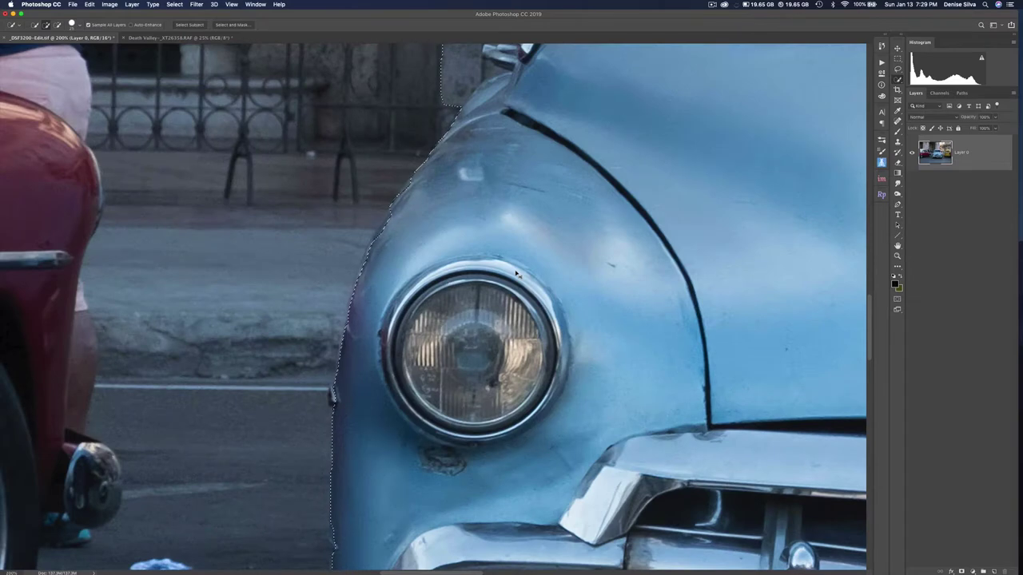
{"action": "left_click_drag", "start_coordinate": [430, 180], "coordinate": [416, 187]}
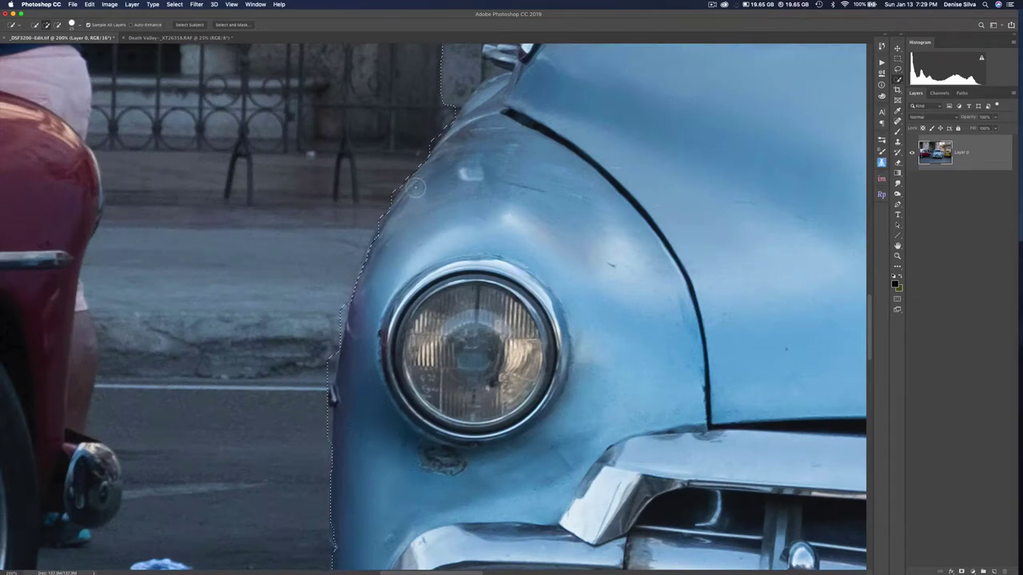
{"action": "mouse_move", "coordinate": [379, 251]}
{"action": "left_mouse_down"}
{"action": "mouse_move", "coordinate": [365, 286]}
{"action": "mouse_move", "coordinate": [354, 194]}
{"action": "mouse_move", "coordinate": [367, 198]}
{"action": "mouse_move", "coordinate": [391, 74]}
{"action": "left_mouse_up"}
{"action": "mouse_move", "coordinate": [139, 362]}
{"action": "left_mouse_down"}
{"action": "mouse_move", "coordinate": [106, 276]}
{"action": "mouse_move", "coordinate": [106, 192]}
{"action": "mouse_move", "coordinate": [160, 77]}
{"action": "mouse_move", "coordinate": [242, 79]}
{"action": "mouse_move", "coordinate": [267, 61]}
{"action": "left_mouse_up"}
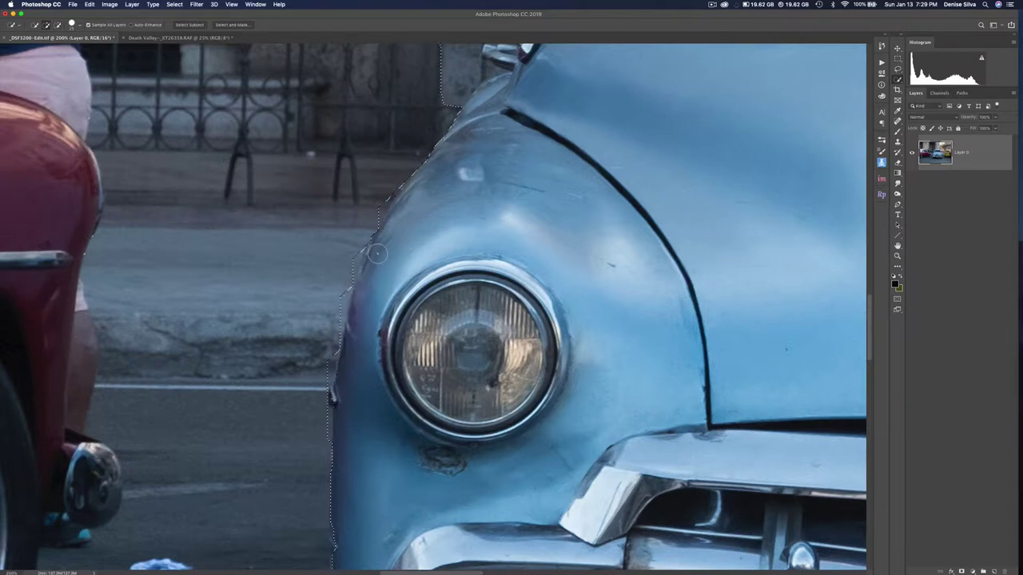
{"action": "left_click_drag", "start_coordinate": [377, 254], "coordinate": [374, 259]}
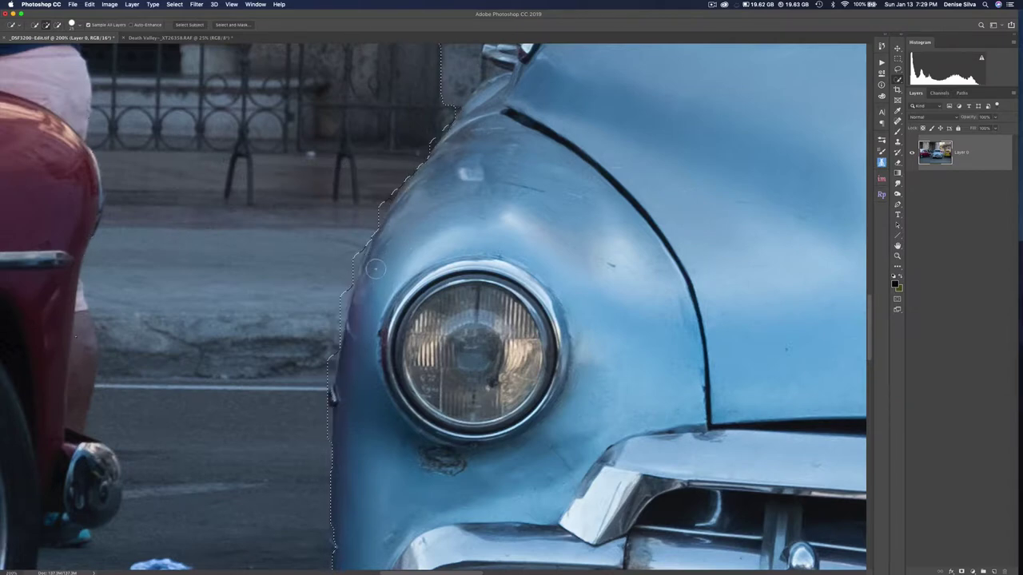
{"action": "left_click", "coordinate": [340, 396]}
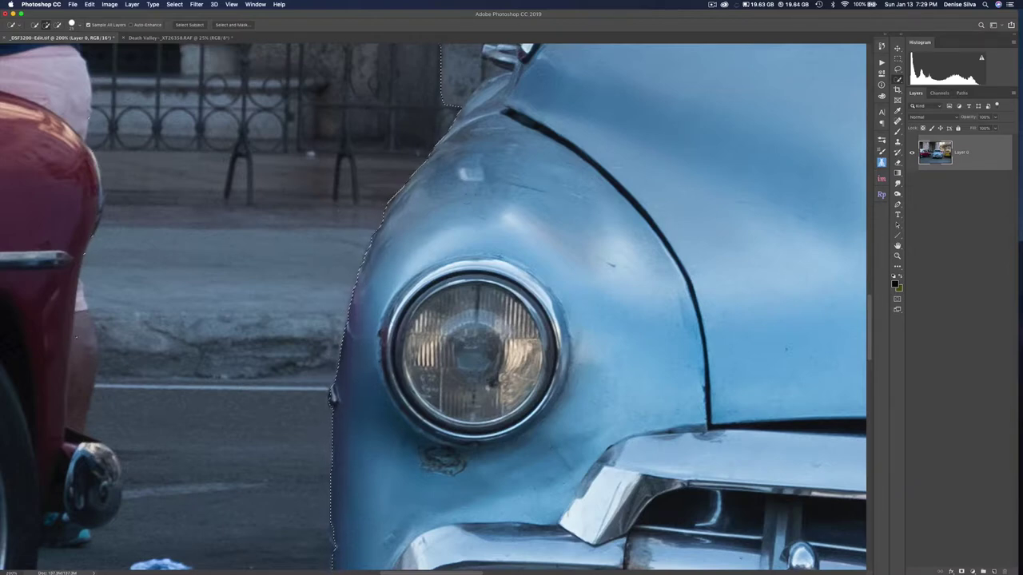
Subtract the fence and wall around the passenger's side mirror and its bracket, following the mirror and fender edges
{"action": "left_click_drag", "start_coordinate": [402, 49], "coordinate": [296, 273]}
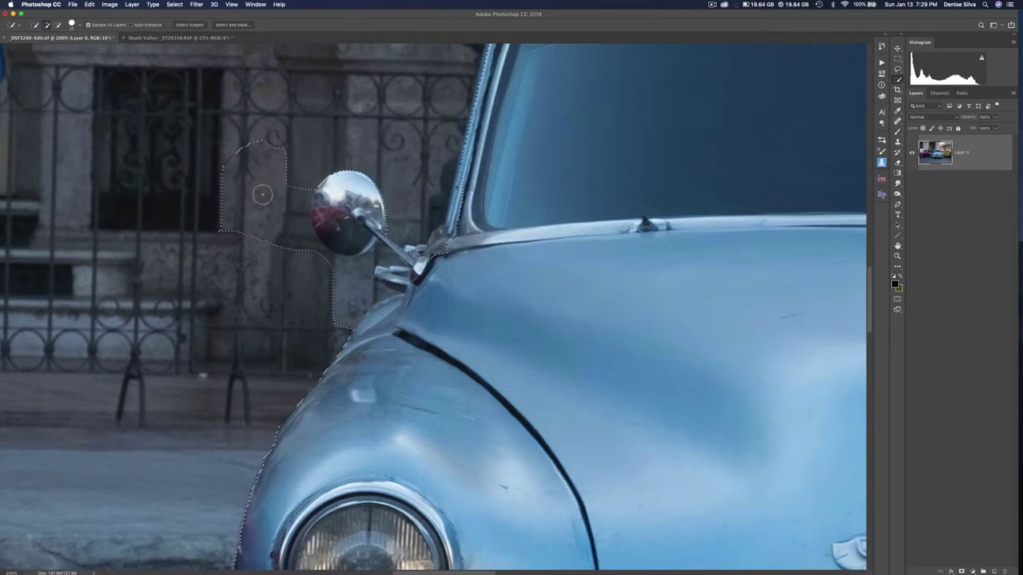
{"action": "left_click_drag", "start_coordinate": [262, 194], "coordinate": [274, 156]}
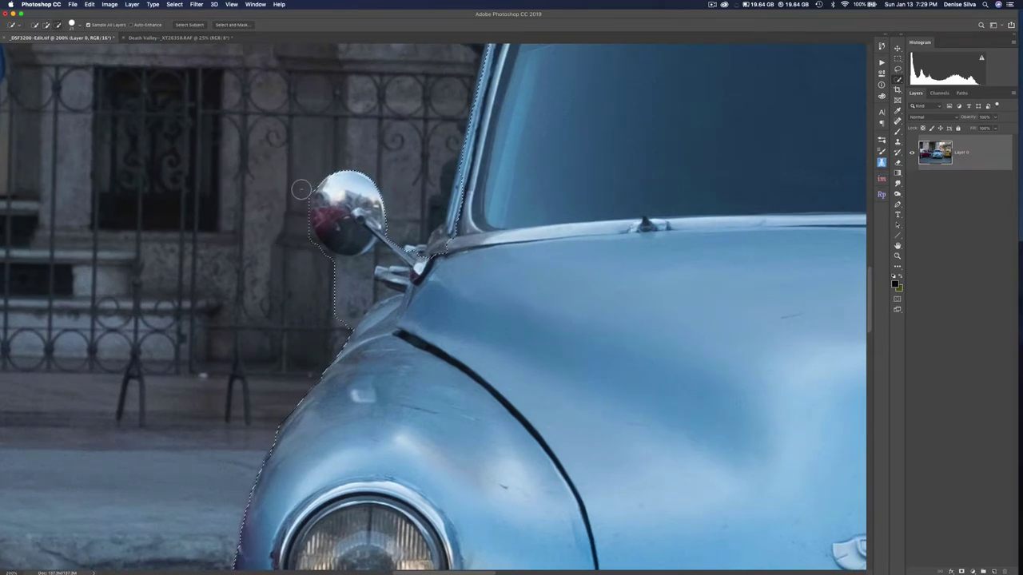
{"action": "mouse_move", "coordinate": [302, 189]}
{"action": "left_mouse_down"}
{"action": "mouse_move", "coordinate": [283, 151]}
{"action": "mouse_move", "coordinate": [289, 250]}
{"action": "left_mouse_up"}
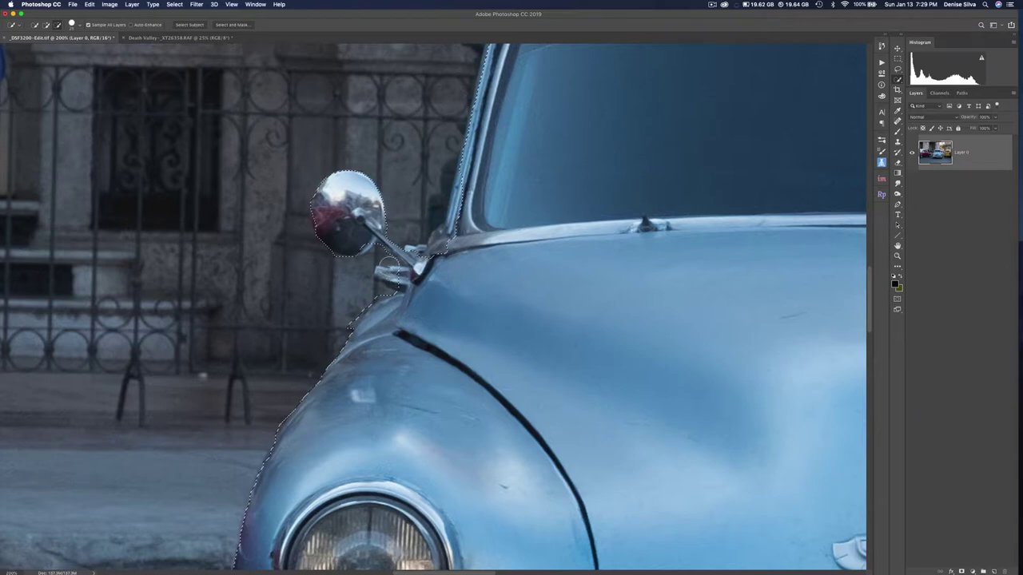
{"action": "left_click_drag", "start_coordinate": [354, 291], "coordinate": [356, 238]}
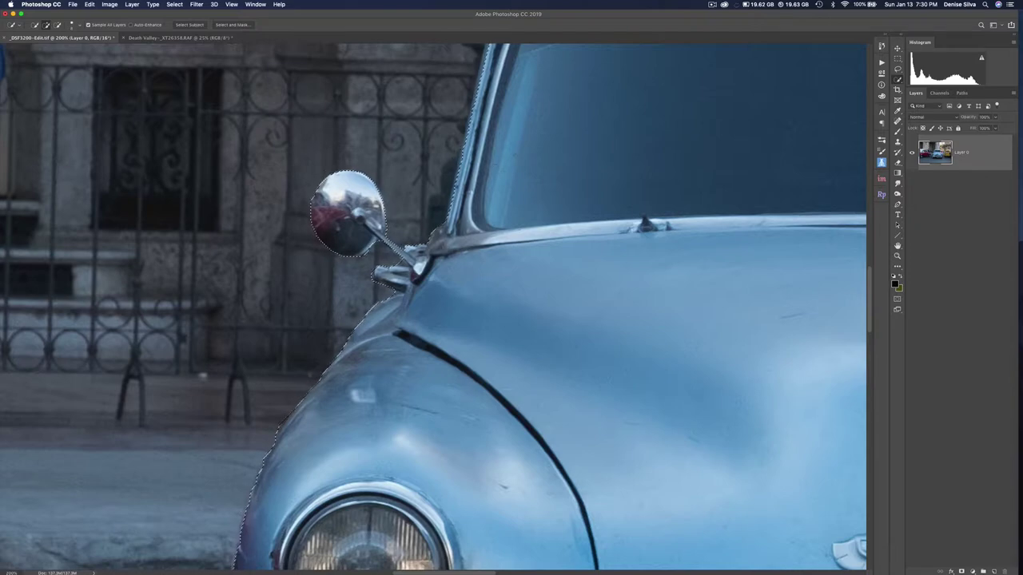
Touch up the selection at the base of the passenger's side windshield pillar
{"action": "scroll", "coordinate": [431, 304], "scroll_direction": "up", "scroll_amount": 1}
{"action": "scroll", "coordinate": [431, 307], "scroll_direction": "up", "scroll_amount": 3}
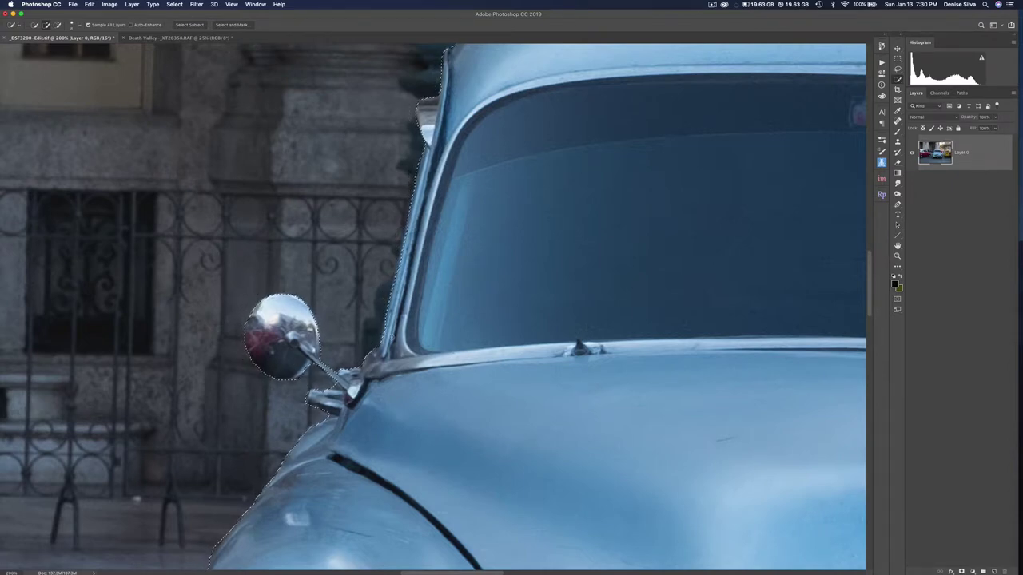
{"action": "left_click", "coordinate": [407, 342]}
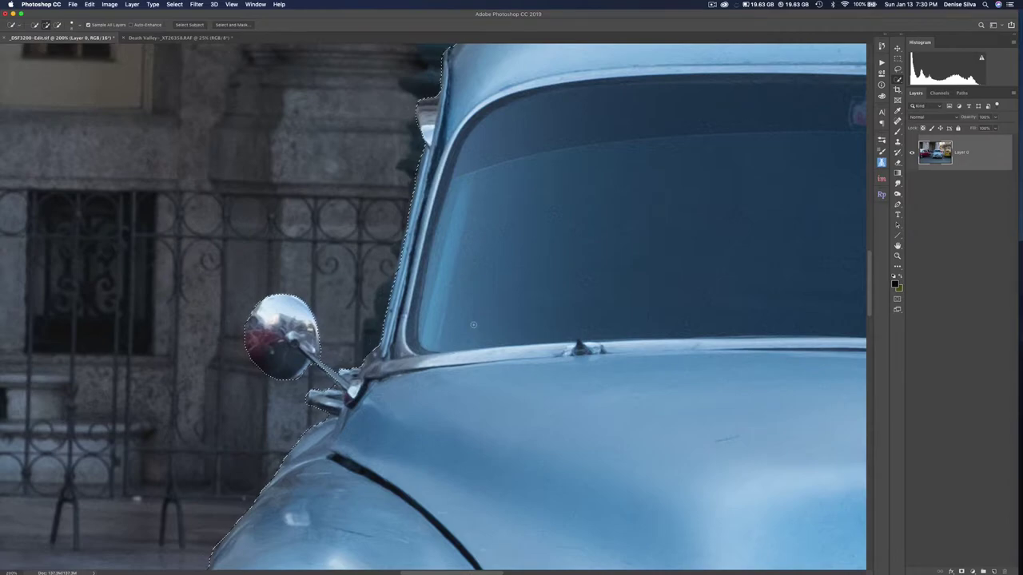
{"action": "scroll", "coordinate": [473, 324], "scroll_direction": "down", "scroll_amount": 4}
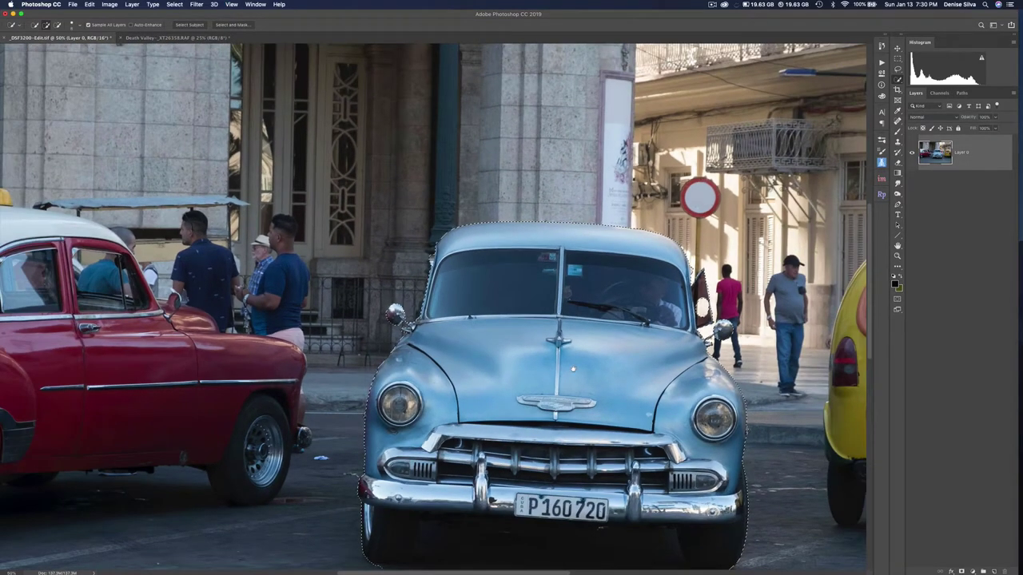
Expand the car selection by 3 pixels
{"action": "left_click_drag", "start_coordinate": [542, 452], "coordinate": [411, 306]}
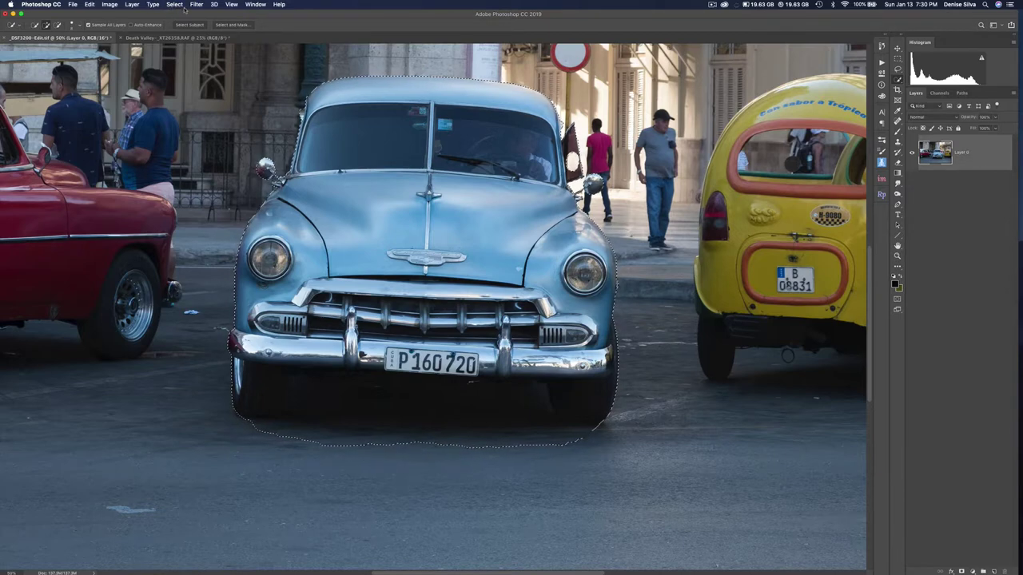
{"action": "left_click", "coordinate": [174, 5]}
{"action": "mouse_move", "coordinate": [230, 122]}
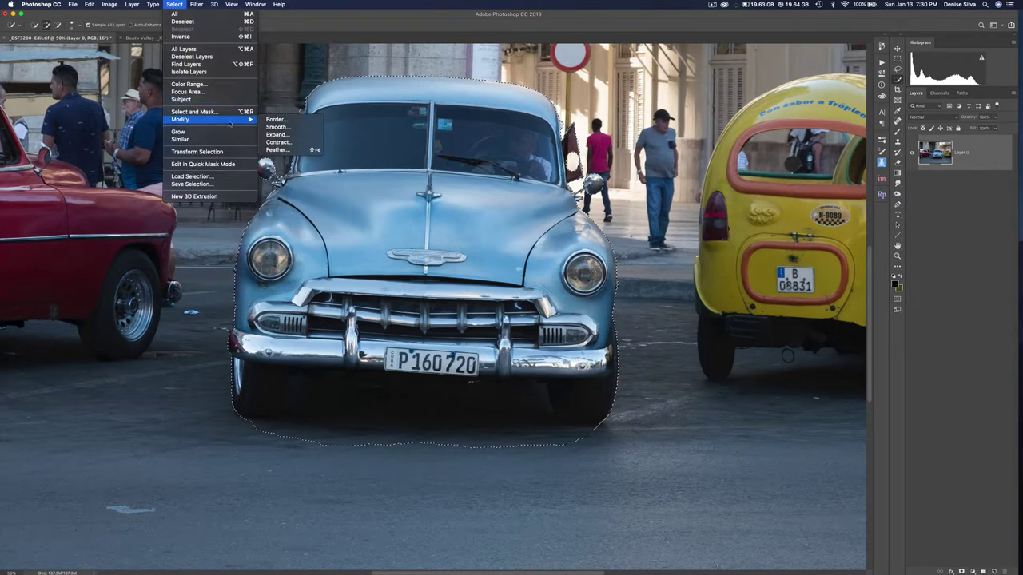
{"action": "left_click", "coordinate": [277, 134]}
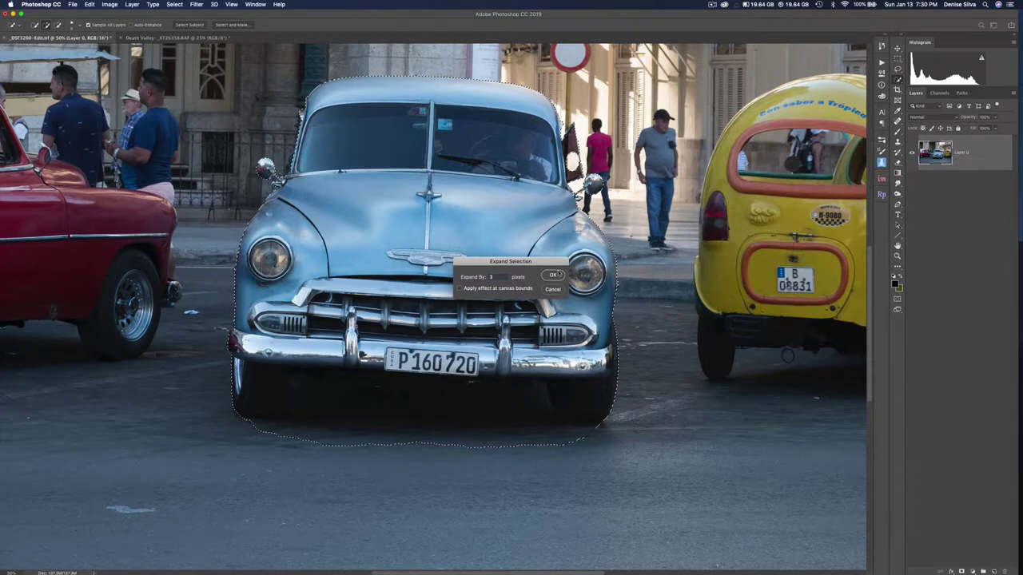
{"action": "left_click", "coordinate": [553, 276]}
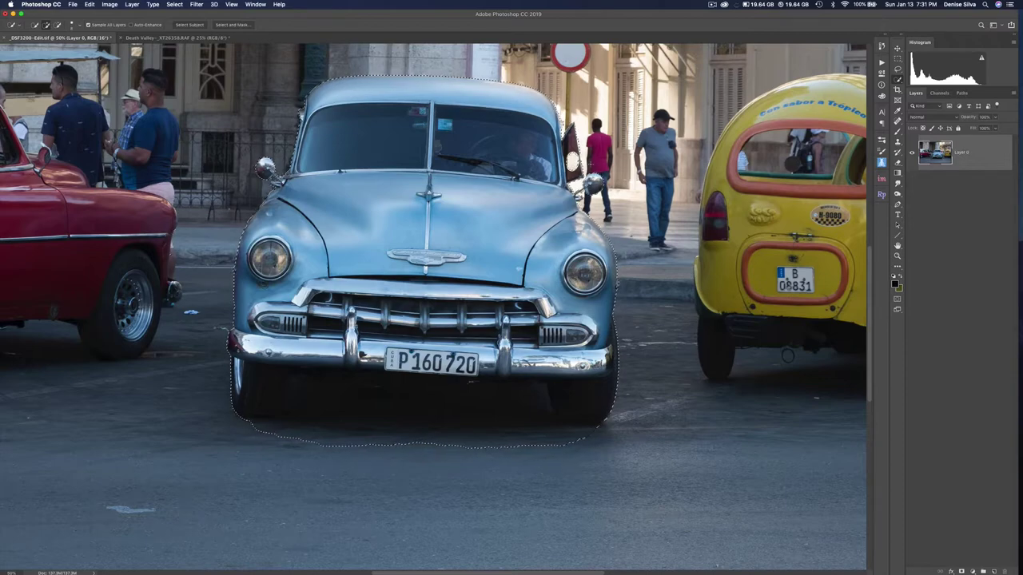
Examine the expanded selection edge around the driver's side mirror, the maroon triangular flap and the fender
{"action": "key", "text": "super+equal"}
{"action": "key", "text": "super+equal"}
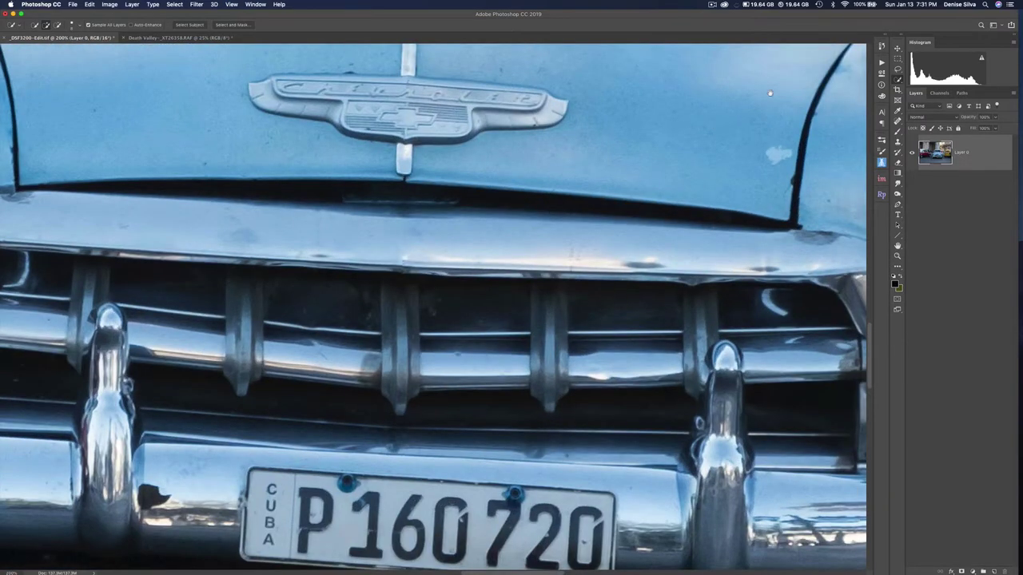
{"action": "left_click_drag", "start_coordinate": [770, 93], "coordinate": [67, 496]}
{"action": "left_click_drag", "start_coordinate": [351, 103], "coordinate": [408, 235]}
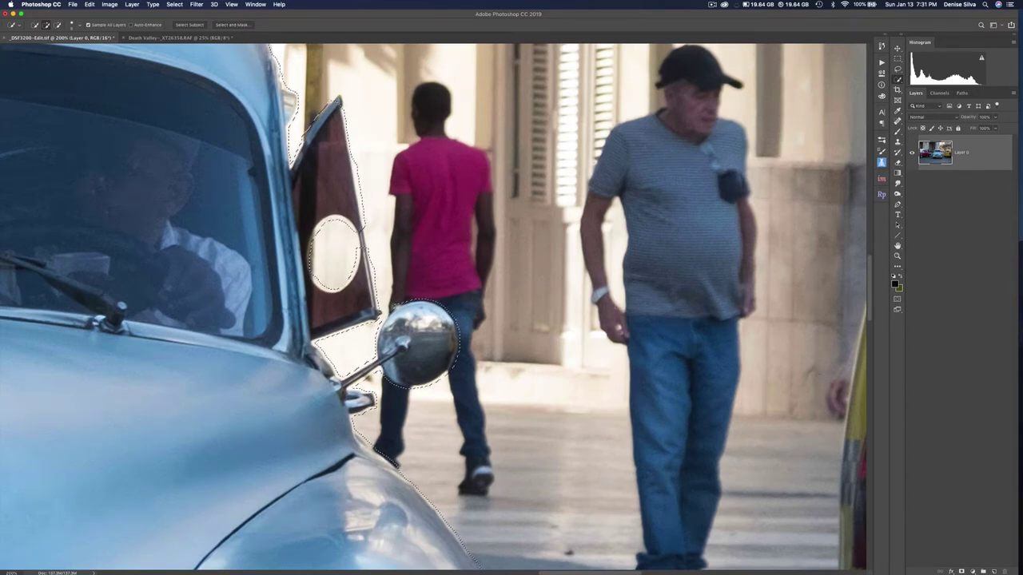
{"action": "key", "text": "super+minus"}
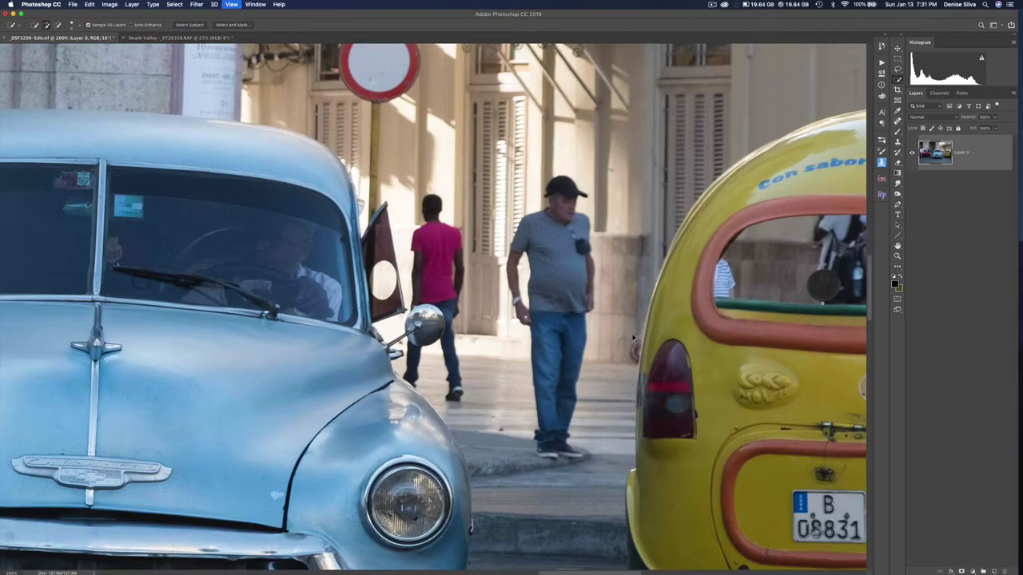
{"action": "key", "text": "super+minus"}
{"action": "key", "text": "super+minus"}
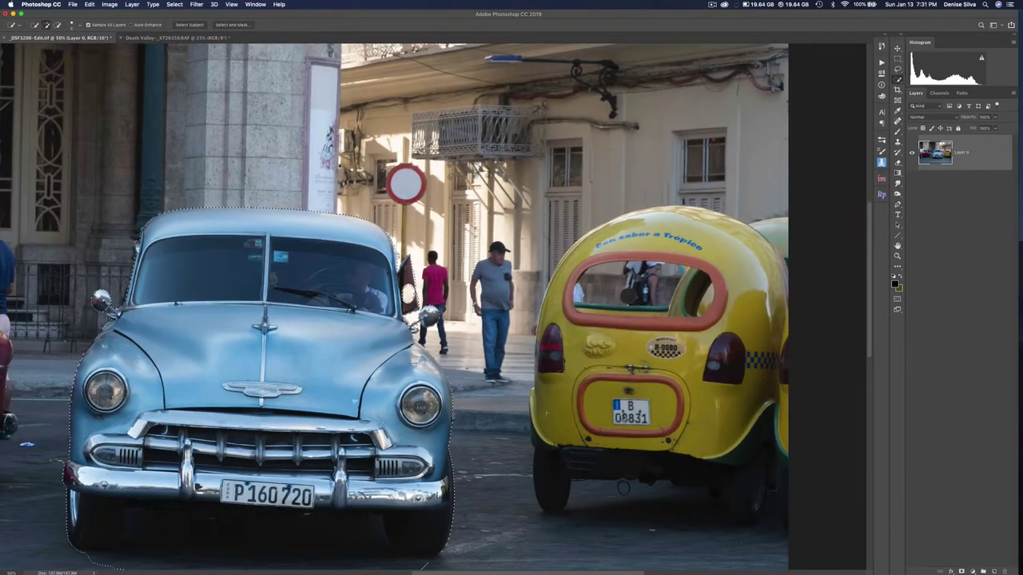
Turn the car selection into a layer mask on Layer 0 and activate the Brush tool
{"action": "left_click_drag", "start_coordinate": [519, 430], "coordinate": [643, 309]}
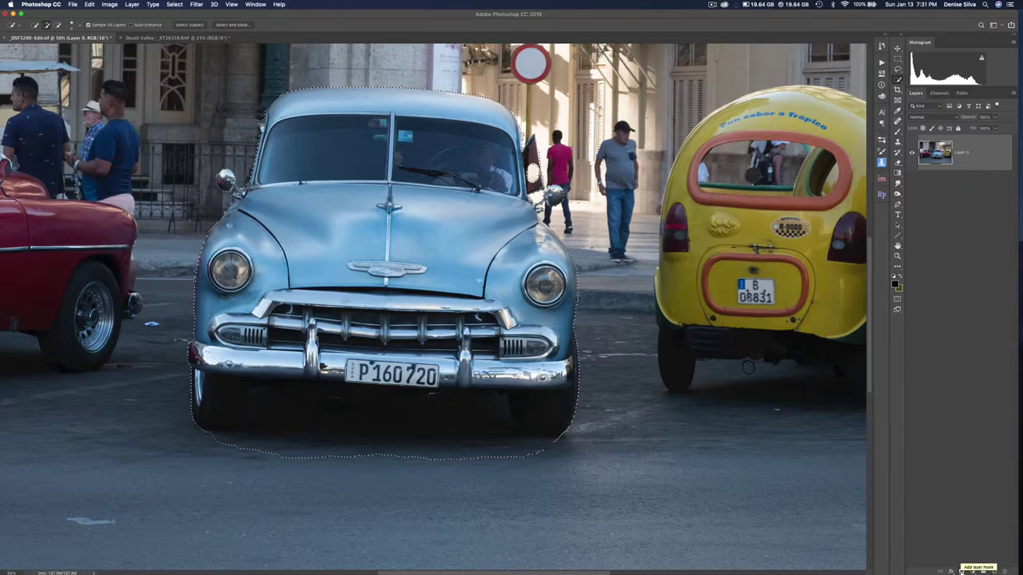
{"action": "left_click", "coordinate": [962, 572]}
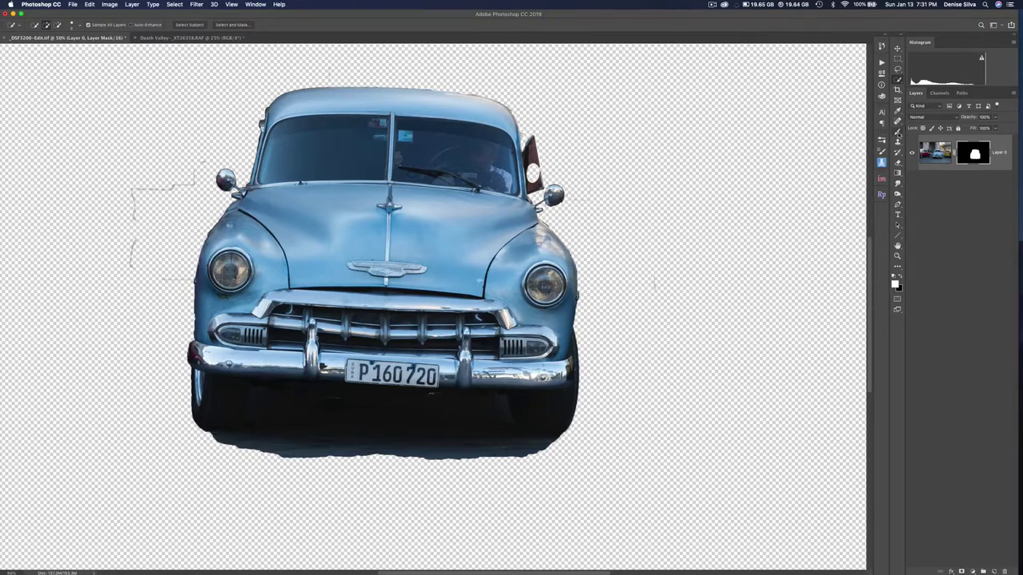
{"action": "left_click", "coordinate": [897, 132]}
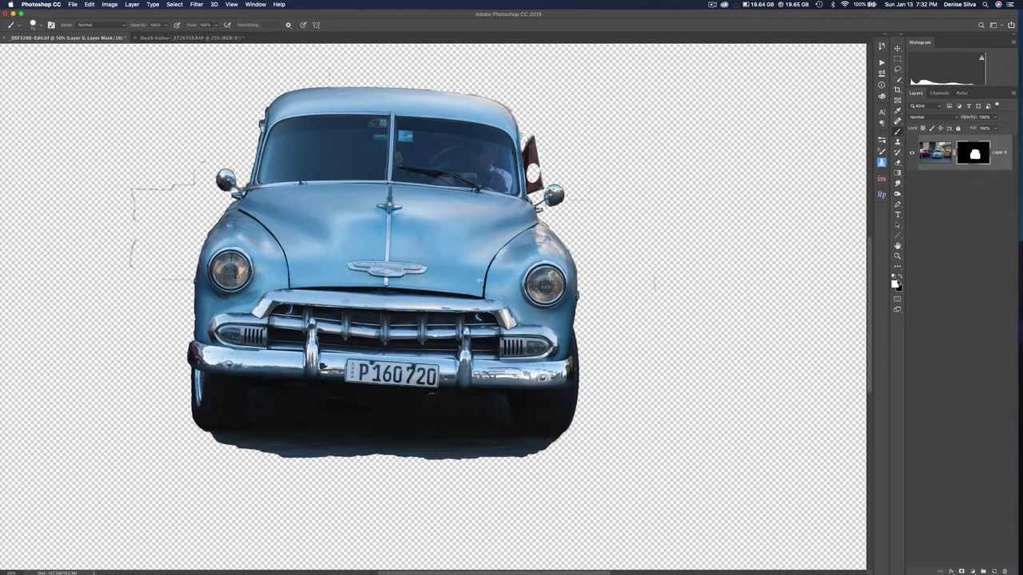
Reveal a test patch of the background beside the car with white on the mask and hide it again with black
{"action": "left_click", "coordinate": [902, 278]}
{"action": "key", "text": "x"}
{"action": "mouse_move", "coordinate": [82, 129]}
{"action": "left_mouse_down"}
{"action": "mouse_move", "coordinate": [110, 106]}
{"action": "mouse_move", "coordinate": [94, 137]}
{"action": "left_mouse_up"}
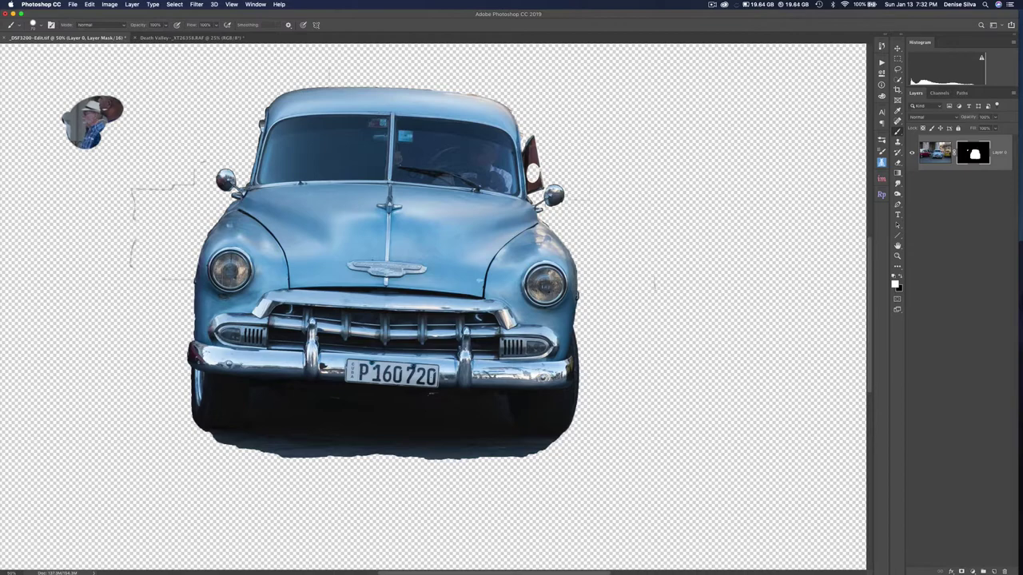
{"action": "key", "text": "x"}
{"action": "mouse_move", "coordinate": [98, 136]}
{"action": "left_mouse_down"}
{"action": "mouse_move", "coordinate": [73, 141]}
{"action": "mouse_move", "coordinate": [101, 122]}
{"action": "mouse_move", "coordinate": [88, 109]}
{"action": "mouse_move", "coordinate": [100, 100]}
{"action": "mouse_move", "coordinate": [64, 119]}
{"action": "left_mouse_up"}
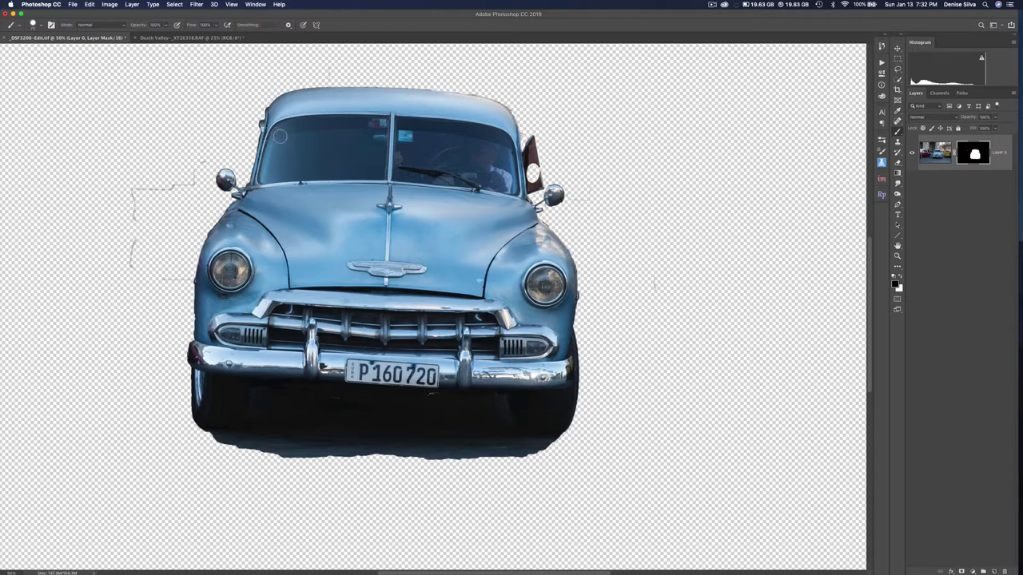
Hide a strip of the windshield with black on the mask and restore it with white
{"action": "left_click_drag", "start_coordinate": [278, 140], "coordinate": [334, 141]}
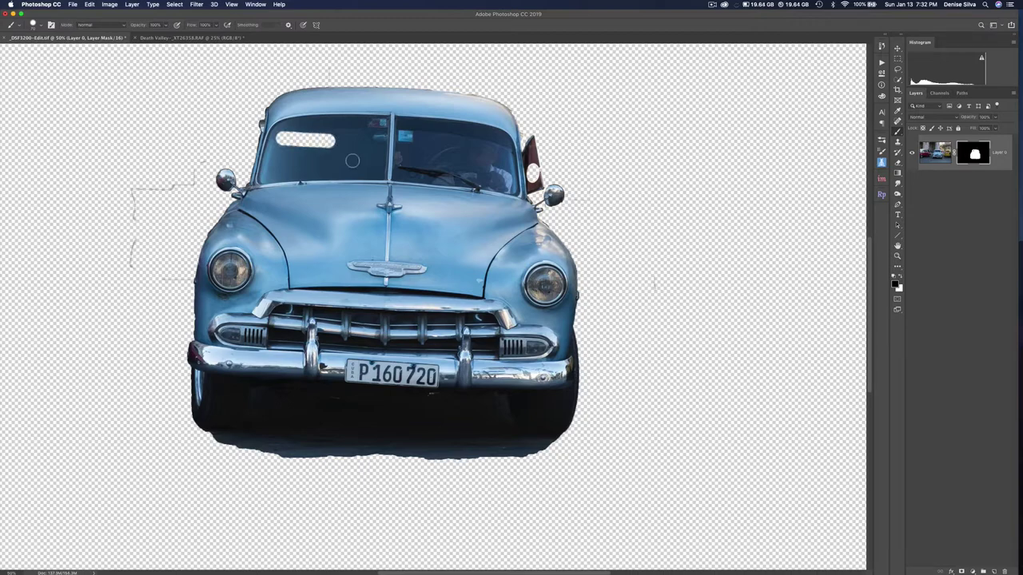
{"action": "key", "text": "x"}
{"action": "left_click_drag", "start_coordinate": [340, 148], "coordinate": [275, 138]}
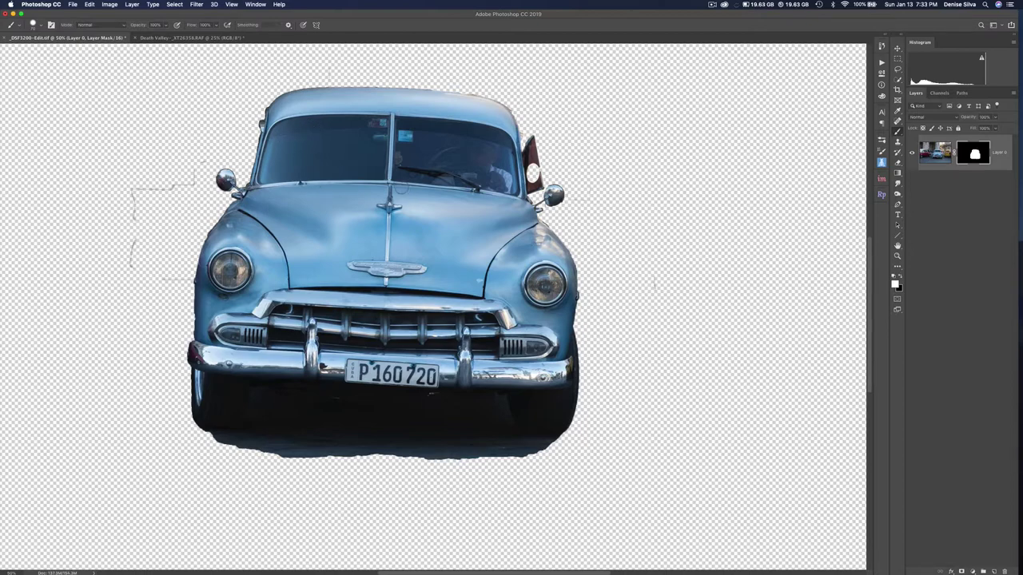
Set the brush mode to Overlay and paint black over the faint background remnants around the car
{"action": "left_click", "coordinate": [94, 26]}
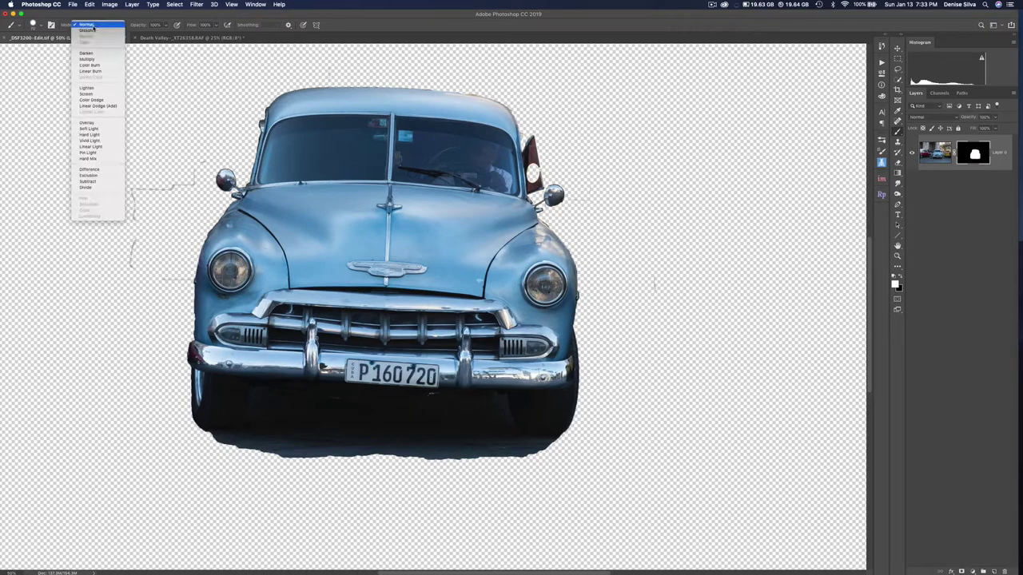
{"action": "left_click", "coordinate": [89, 122]}
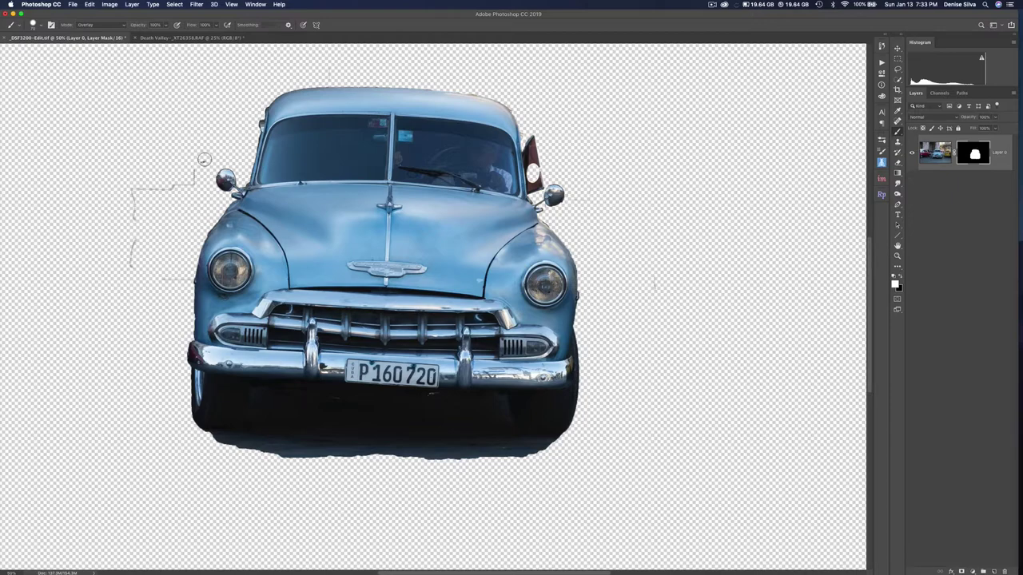
{"action": "key", "text": "x"}
{"action": "mouse_move", "coordinate": [203, 156]}
{"action": "left_mouse_down"}
{"action": "mouse_move", "coordinate": [178, 192]}
{"action": "mouse_move", "coordinate": [126, 191]}
{"action": "mouse_move", "coordinate": [132, 183]}
{"action": "mouse_move", "coordinate": [135, 271]}
{"action": "mouse_move", "coordinate": [182, 278]}
{"action": "left_mouse_up"}
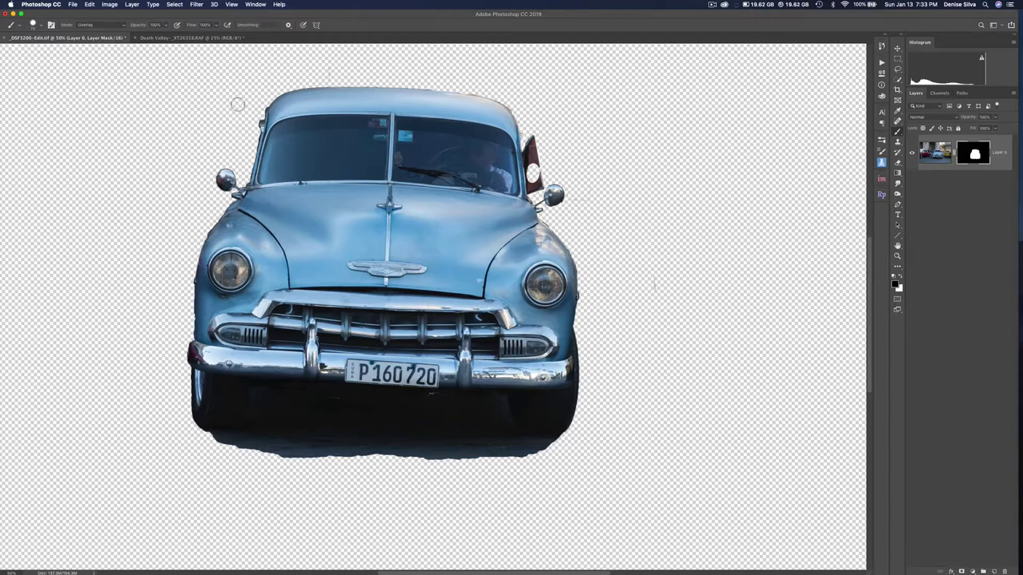
{"action": "left_click_drag", "start_coordinate": [334, 67], "coordinate": [339, 74]}
{"action": "mouse_move", "coordinate": [595, 204]}
{"action": "left_mouse_down"}
{"action": "mouse_move", "coordinate": [581, 201]}
{"action": "mouse_move", "coordinate": [599, 201]}
{"action": "left_mouse_up"}
{"action": "left_click_drag", "start_coordinate": [644, 288], "coordinate": [655, 288]}
Paint black on the mask over the leftover residue beside the driver's side mirror, around its bracket and along the maroon flap
{"action": "key", "text": "x"}
{"action": "key", "text": "super+equal"}
{"action": "key", "text": "super+equal"}
{"action": "key", "text": "super+equal"}
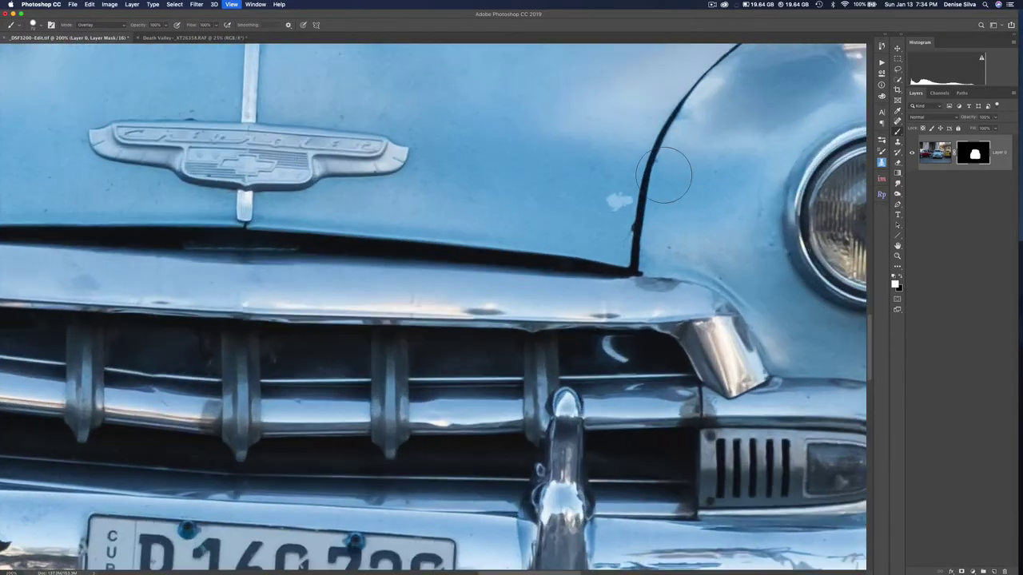
{"action": "left_click_drag", "start_coordinate": [719, 129], "coordinate": [376, 439]}
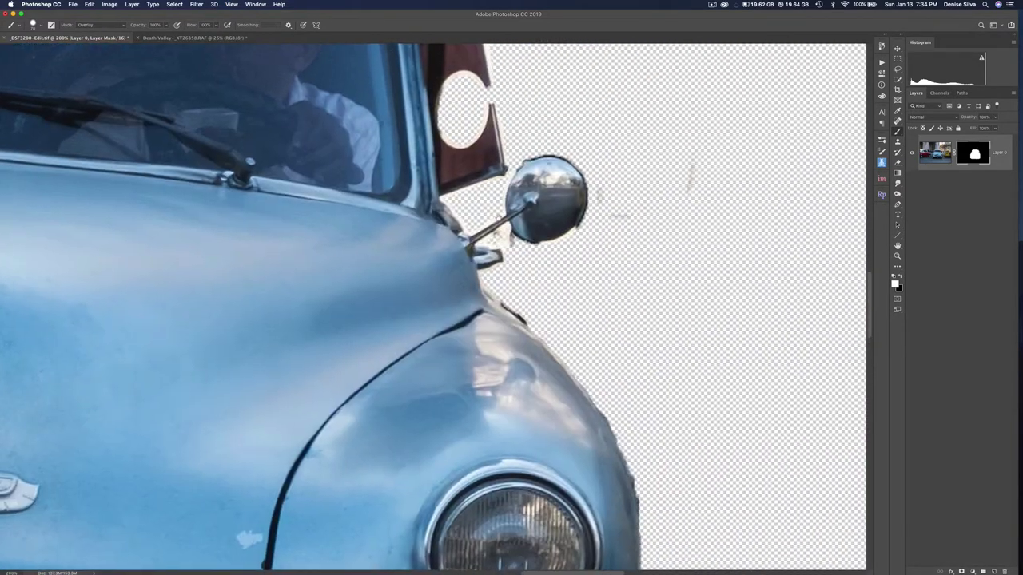
{"action": "left_click_drag", "start_coordinate": [503, 210], "coordinate": [456, 404]}
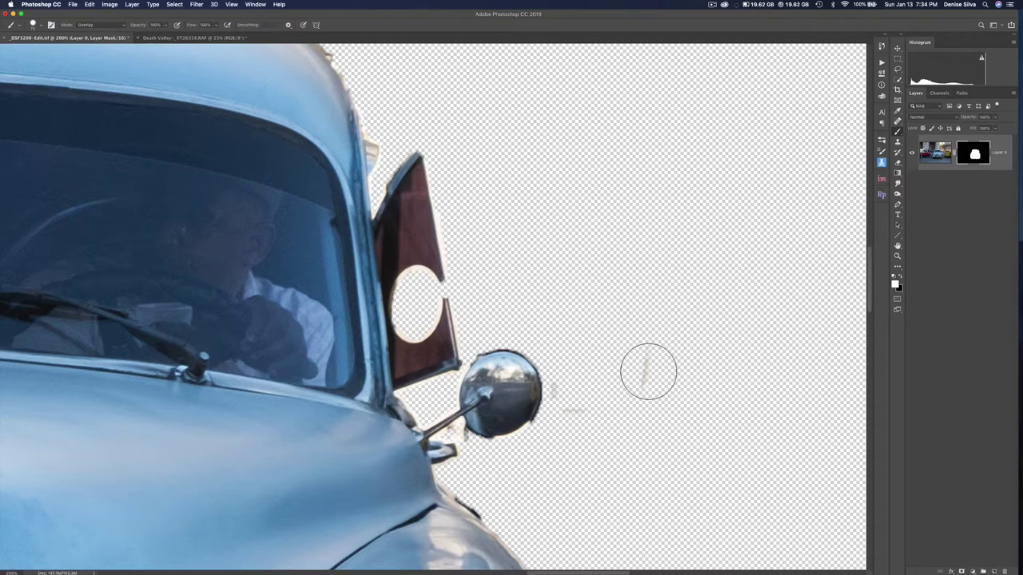
{"action": "key", "text": "x"}
{"action": "mouse_move", "coordinate": [649, 364]}
{"action": "left_mouse_down"}
{"action": "mouse_move", "coordinate": [646, 392]}
{"action": "mouse_move", "coordinate": [582, 423]}
{"action": "mouse_move", "coordinate": [578, 400]}
{"action": "left_mouse_up"}
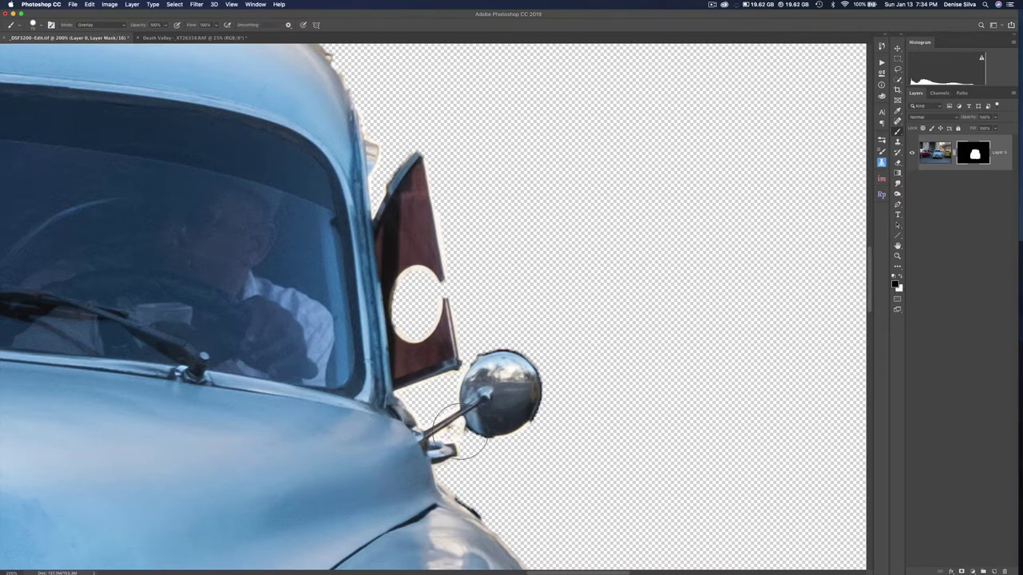
{"action": "mouse_move", "coordinate": [461, 432]}
{"action": "left_mouse_down"}
{"action": "mouse_move", "coordinate": [464, 443]}
{"action": "mouse_move", "coordinate": [475, 391]}
{"action": "left_mouse_up"}
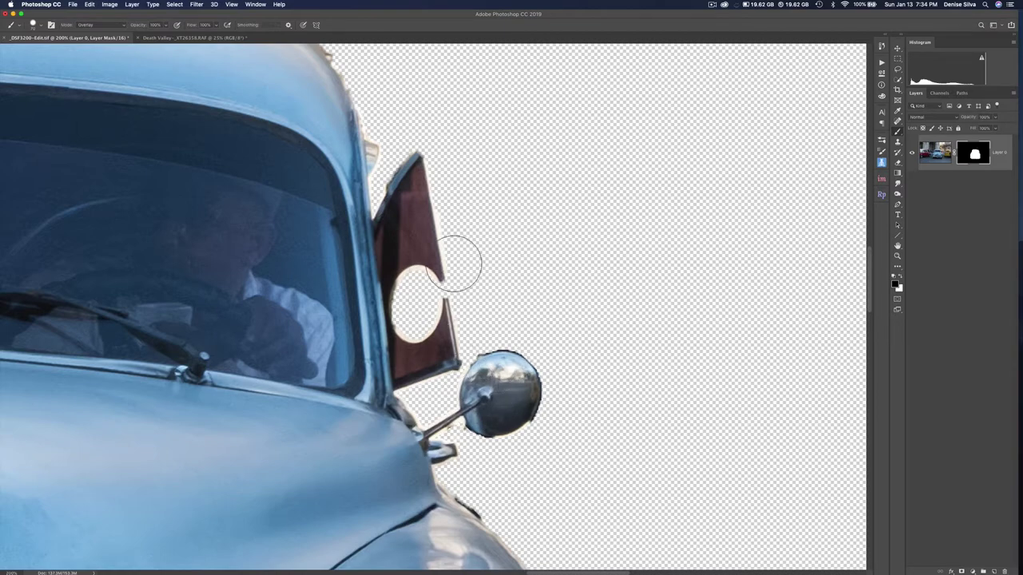
{"action": "mouse_move", "coordinate": [457, 263]}
{"action": "left_mouse_down"}
{"action": "mouse_move", "coordinate": [410, 142]}
{"action": "mouse_move", "coordinate": [397, 138]}
{"action": "mouse_move", "coordinate": [431, 174]}
{"action": "mouse_move", "coordinate": [462, 255]}
{"action": "left_mouse_up"}
Set the brush mode to Normal and restore the broken outer edge of the maroon flap with white, using a smaller brush
{"action": "left_click", "coordinate": [101, 25]}
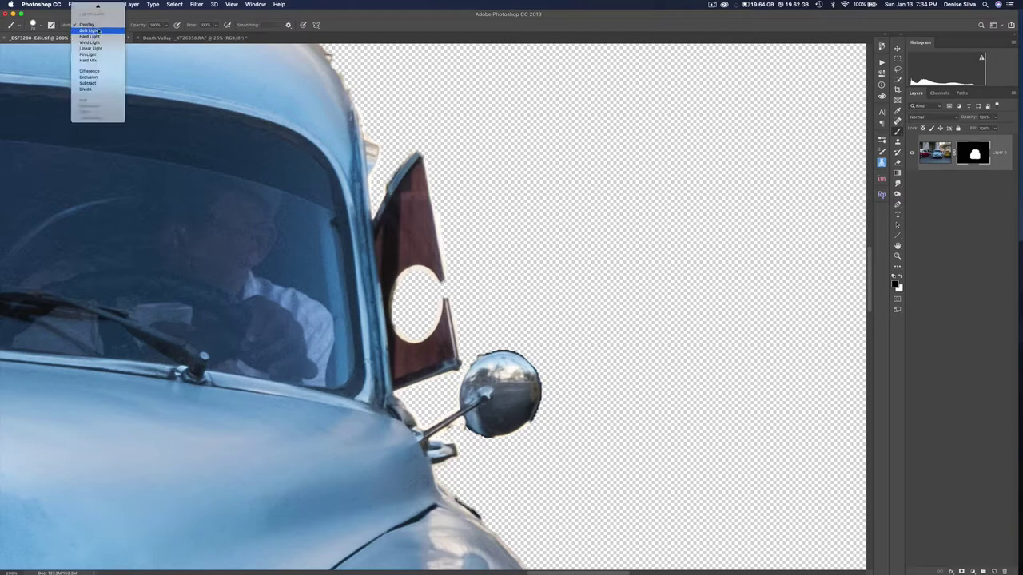
{"action": "left_click", "coordinate": [94, 8]}
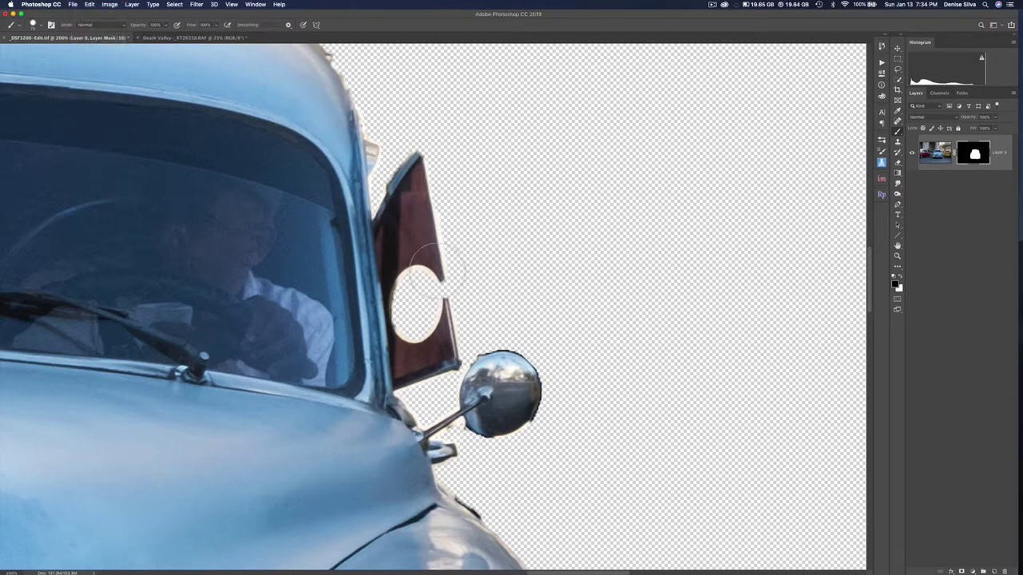
{"action": "left_click_drag", "start_coordinate": [444, 292], "coordinate": [434, 292]}
{"action": "key", "text": "["}
{"action": "key", "text": "["}
{"action": "key", "text": "["}
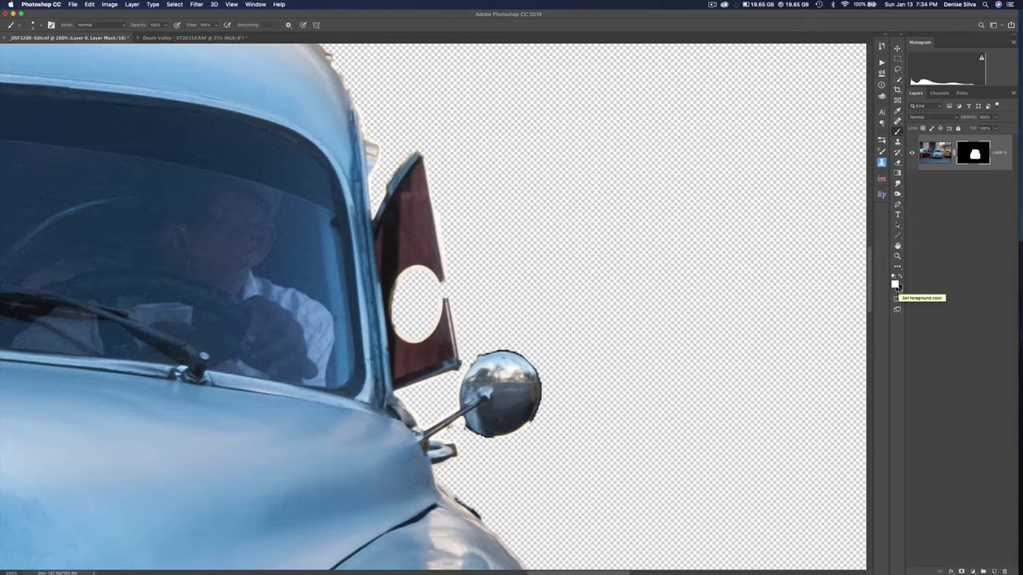
{"action": "left_click", "coordinate": [900, 280]}
{"action": "left_click_drag", "start_coordinate": [443, 280], "coordinate": [446, 299]}
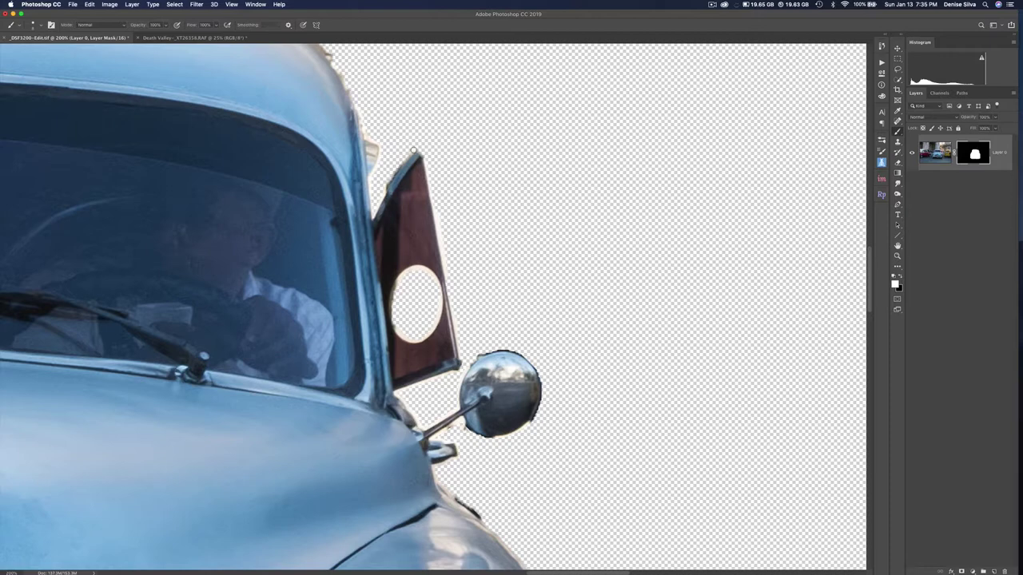
Trim the light fringe along the maroon flap's upper edge with black and touch up its tip with white
{"action": "key", "text": "x"}
{"action": "left_click_drag", "start_coordinate": [413, 150], "coordinate": [384, 188]}
{"action": "key", "text": "x"}
{"action": "left_click_drag", "start_coordinate": [420, 151], "coordinate": [422, 146]}
Set the brush mode to Overlay and clear the faint leftover outline above the car with black, using a larger brush
{"action": "key", "text": "super+minus"}
{"action": "key", "text": "super+minus"}
{"action": "key", "text": "super+minus"}
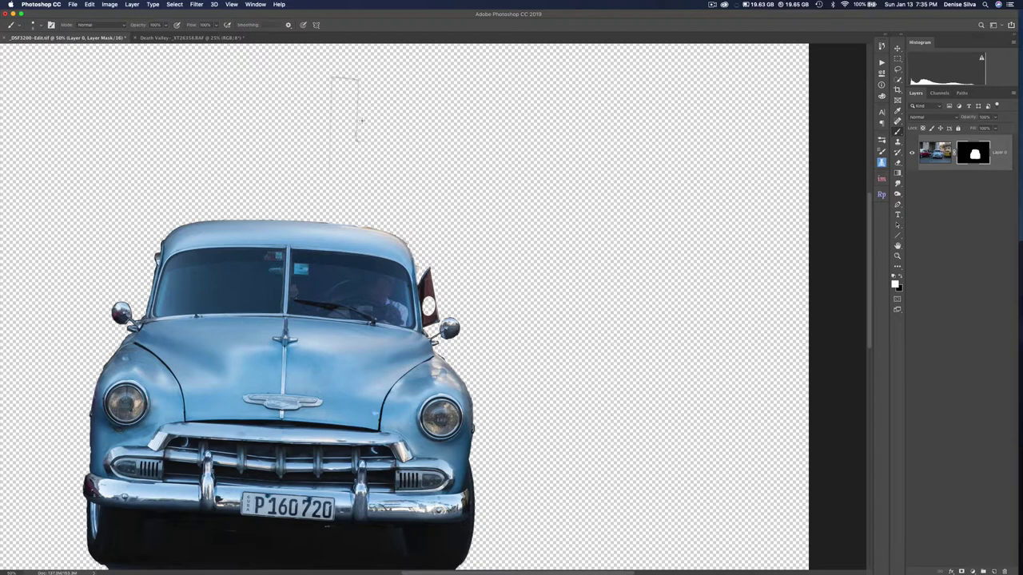
{"action": "left_click", "coordinate": [97, 25]}
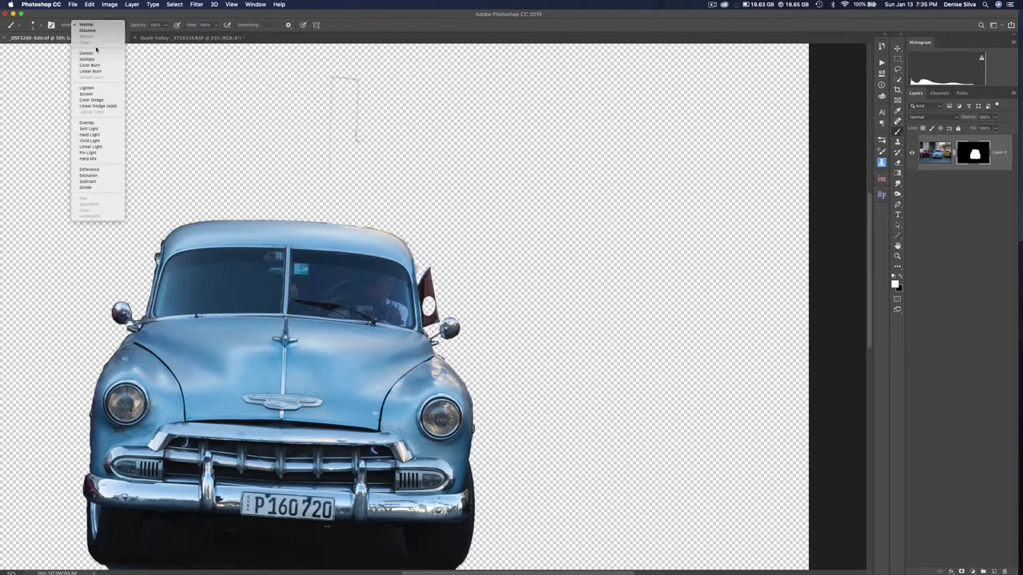
{"action": "left_click", "coordinate": [88, 126]}
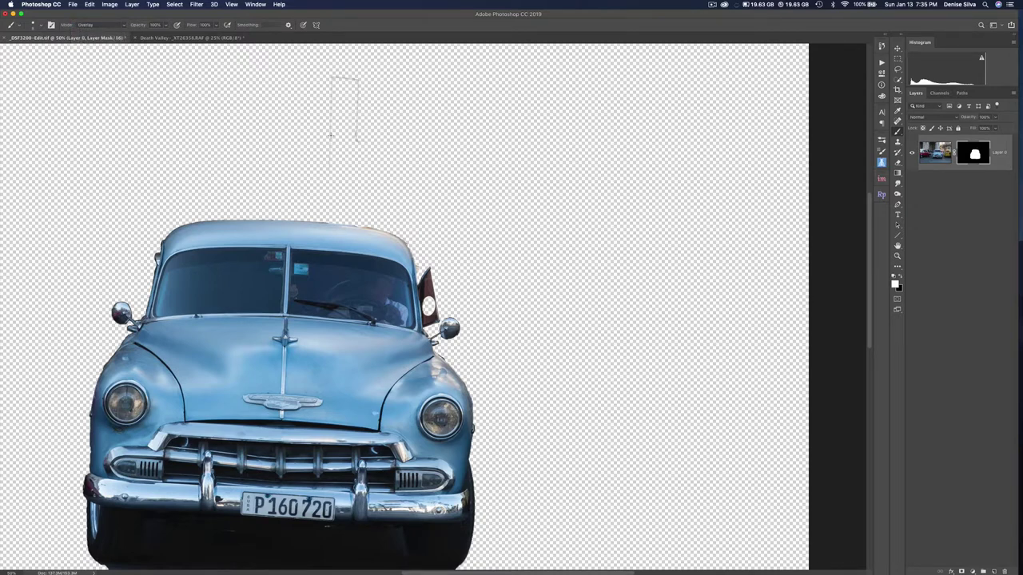
{"action": "key", "text": "x"}
{"action": "key", "text": "bracketright"}
{"action": "key", "text": "bracketright"}
{"action": "key", "text": "bracketright"}
{"action": "key", "text": "super+minus"}
{"action": "left_click_drag", "start_coordinate": [566, 266], "coordinate": [698, 206]}
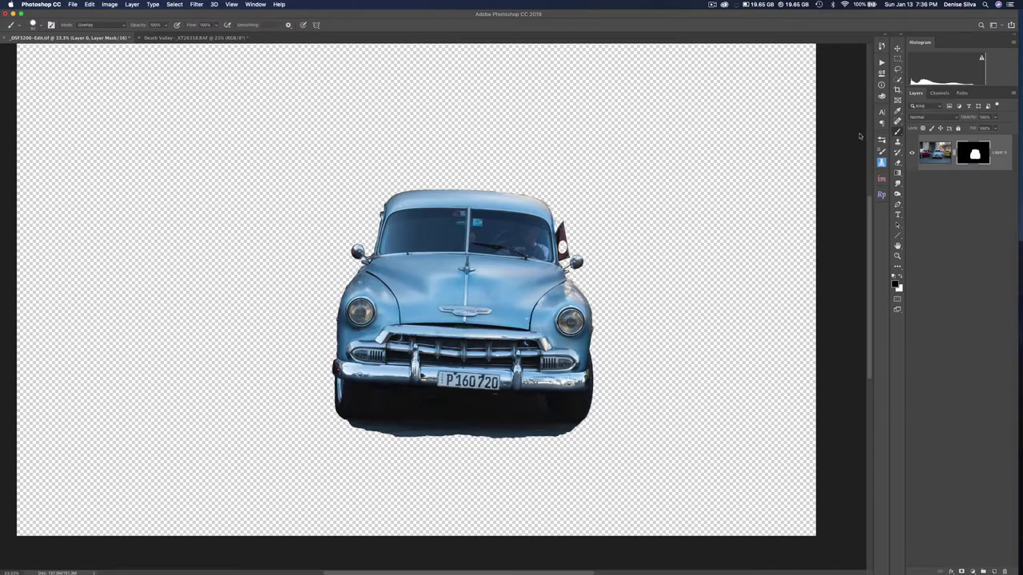
Apply a Gaussian Blur to the car's layer mask to soften its edges
{"action": "left_click", "coordinate": [196, 4]}
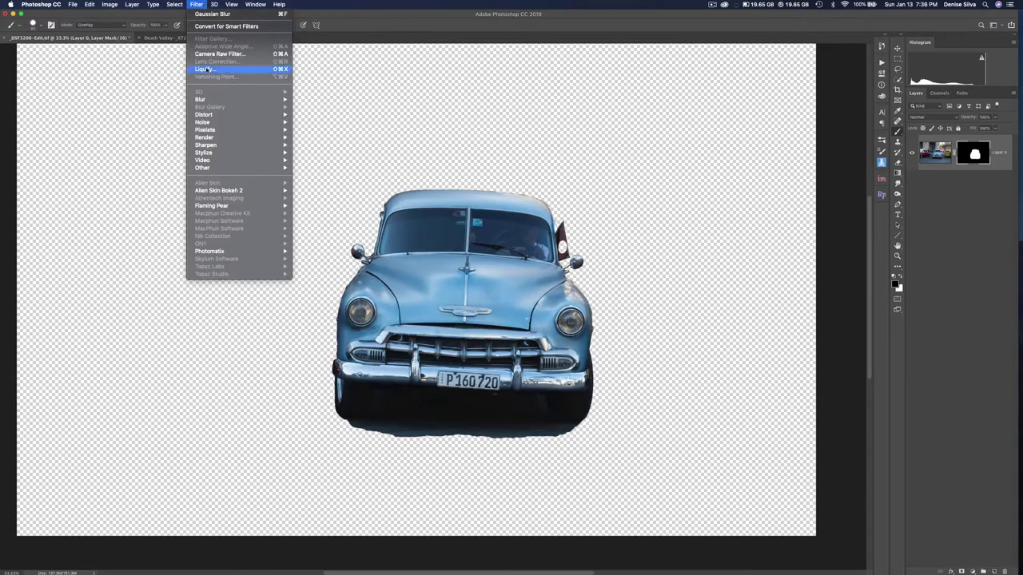
{"action": "mouse_move", "coordinate": [204, 101]}
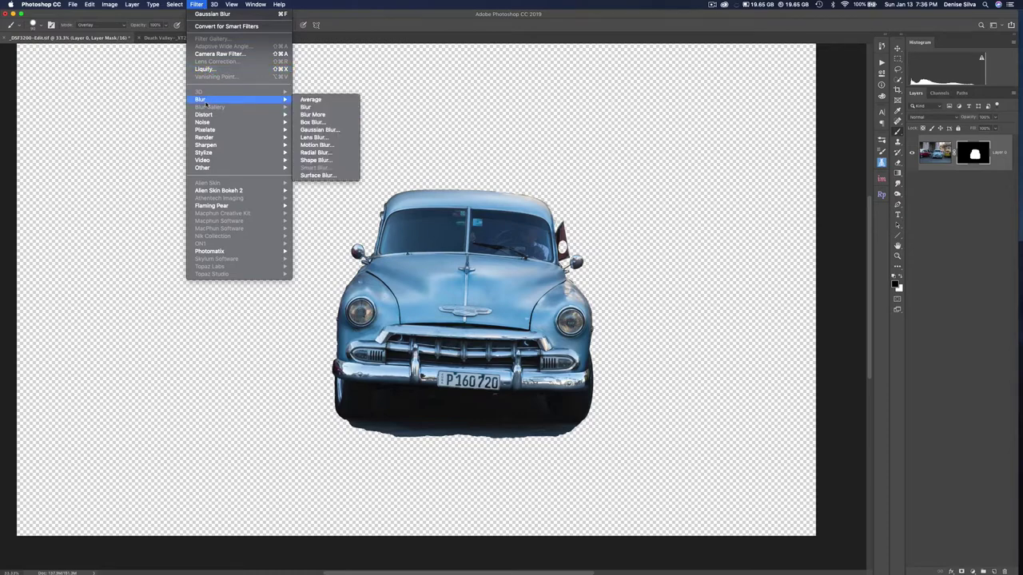
{"action": "left_click", "coordinate": [311, 132]}
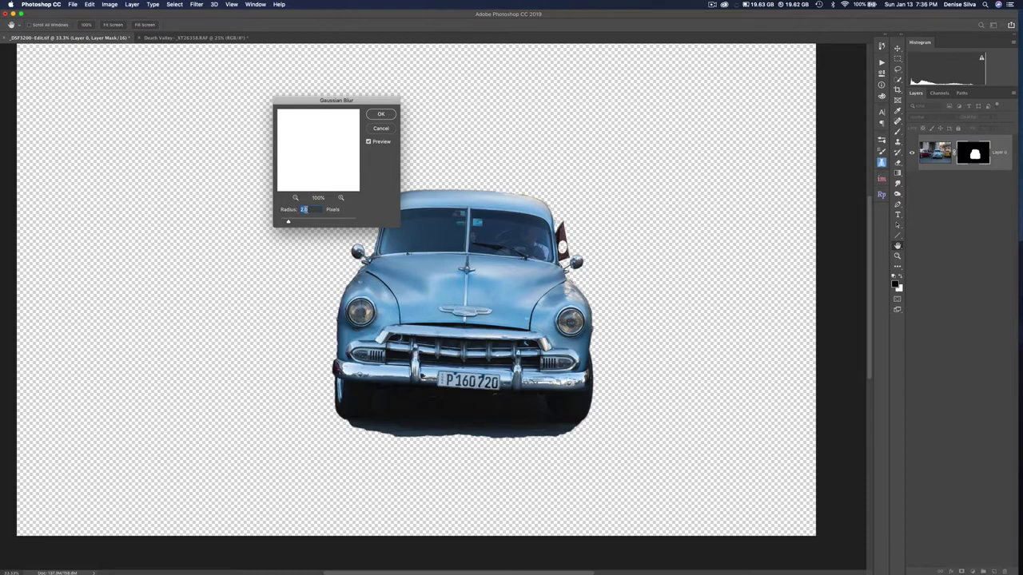
{"action": "left_click", "coordinate": [383, 115]}
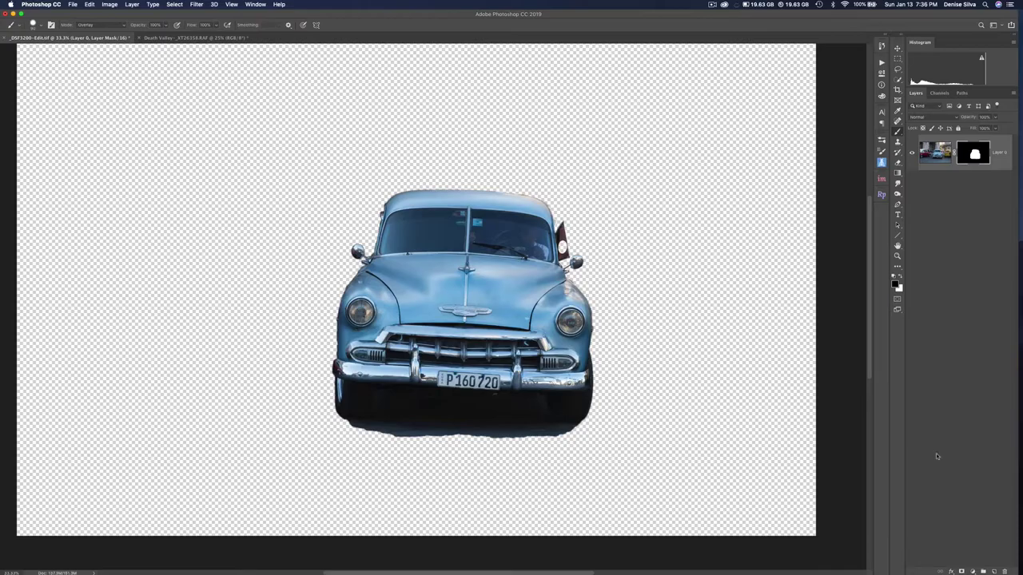
Apply a Levels adjustment to the car's layer mask, raising the black input level to 248
{"action": "left_click", "coordinate": [973, 573]}
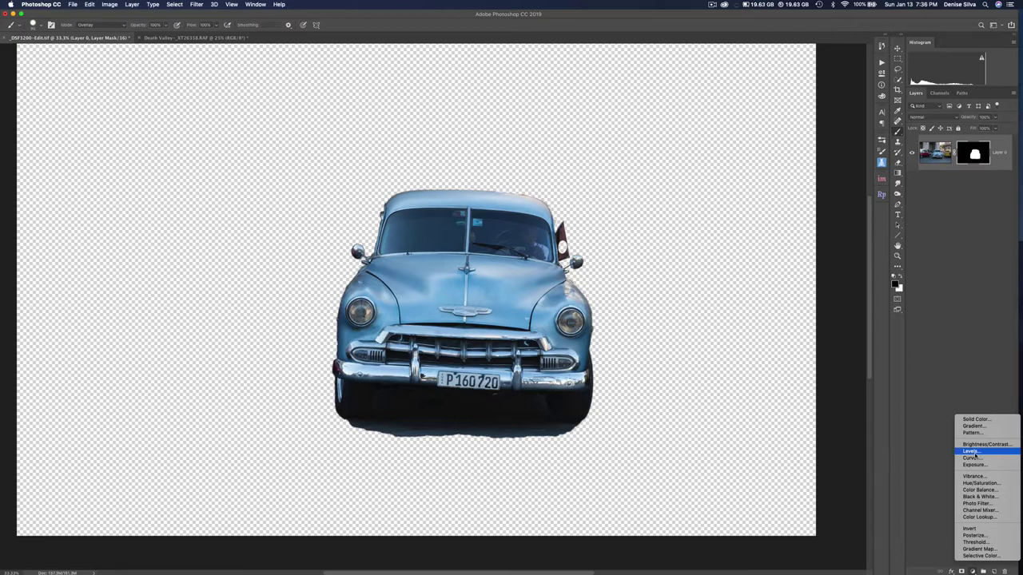
{"action": "left_click", "coordinate": [963, 159]}
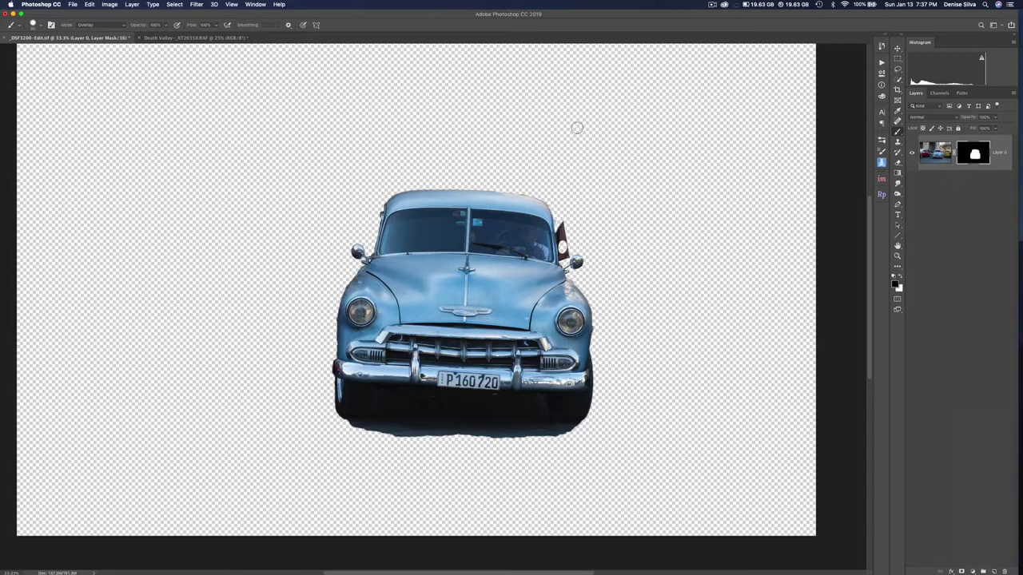
{"action": "left_click", "coordinate": [110, 5]}
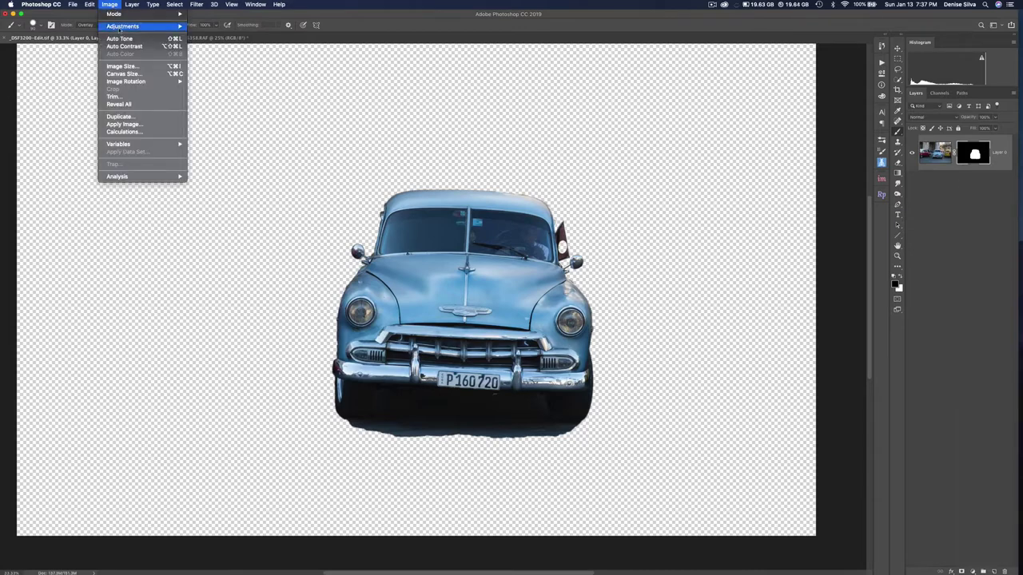
{"action": "mouse_move", "coordinate": [177, 26]}
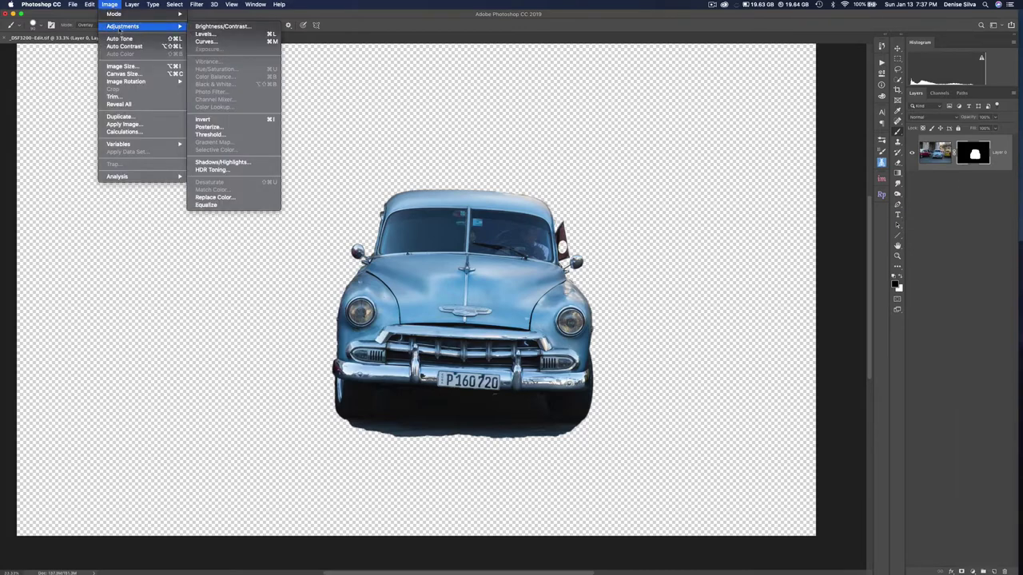
{"action": "left_click", "coordinate": [205, 34]}
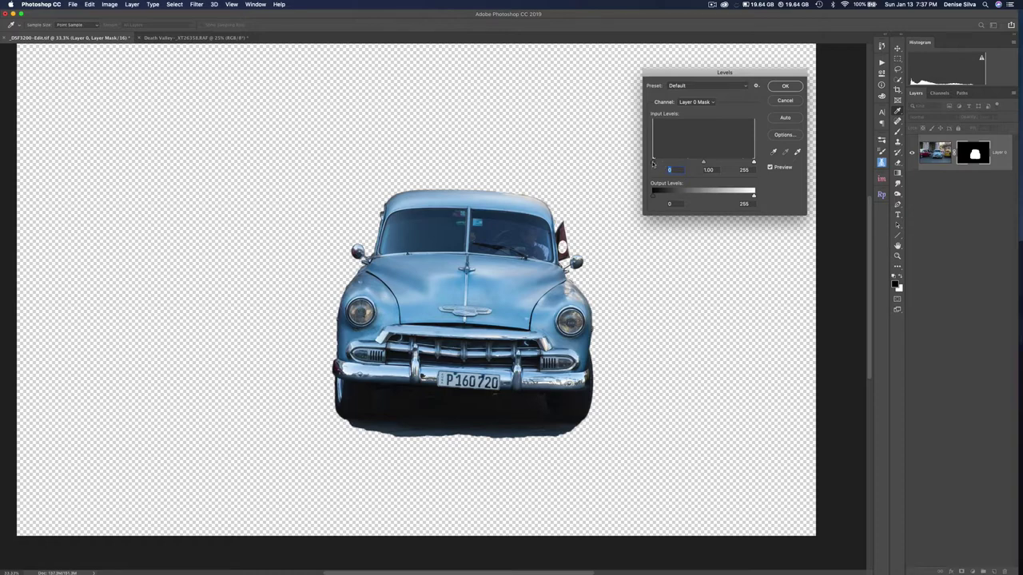
{"action": "mouse_move", "coordinate": [653, 163]}
{"action": "left_mouse_down"}
{"action": "mouse_move", "coordinate": [691, 163]}
{"action": "mouse_move", "coordinate": [661, 163]}
{"action": "left_mouse_up"}
{"action": "left_click_drag", "start_coordinate": [661, 160], "coordinate": [752, 163]}
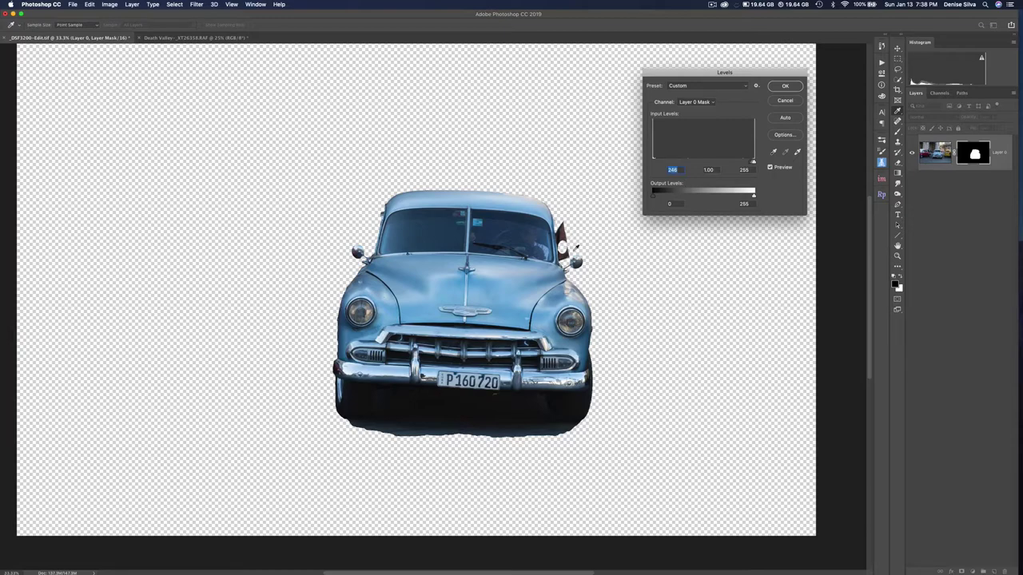
{"action": "left_click", "coordinate": [786, 87]}
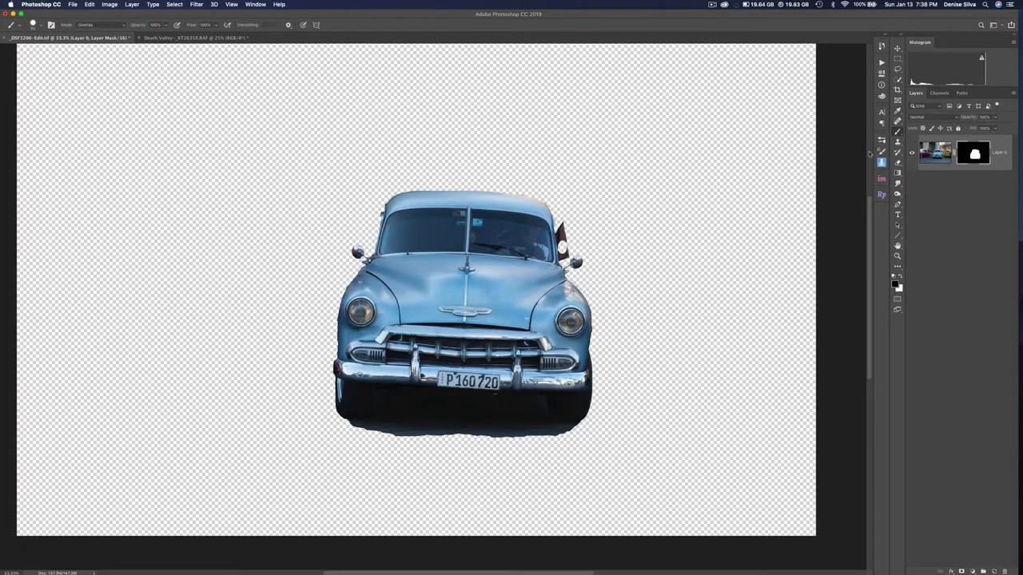
Set the brush mode to Normal and rebuild the maroon flap's outer edge with a straight white stroke, using a much smaller brush
{"action": "key", "text": "super+plus"}
{"action": "key", "text": "super+plus"}
{"action": "key", "text": "super+plus"}
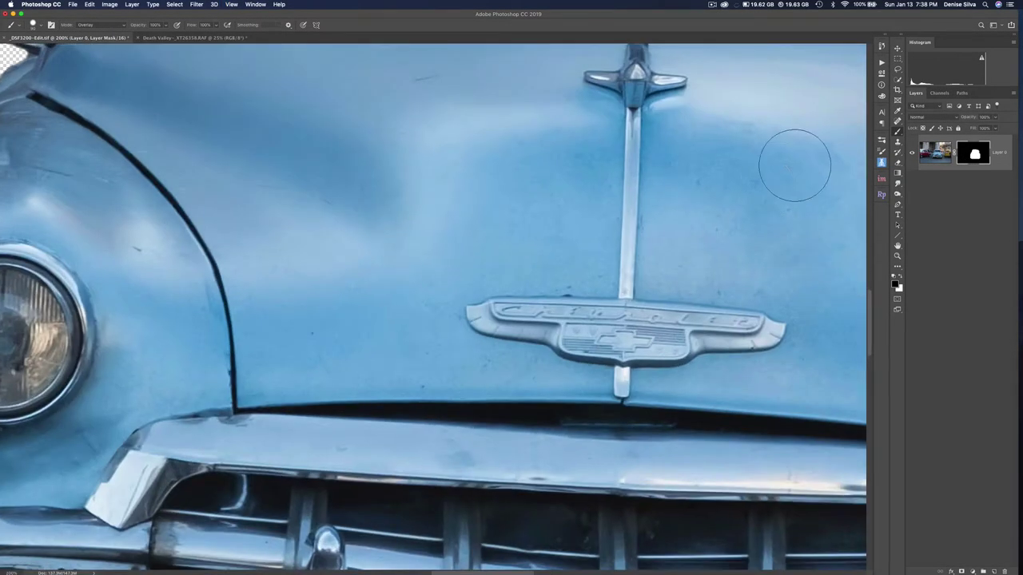
{"action": "mouse_move", "coordinate": [626, 199]}
{"action": "left_mouse_down"}
{"action": "mouse_move", "coordinate": [445, 247]}
{"action": "mouse_move", "coordinate": [194, 379]}
{"action": "left_mouse_up"}
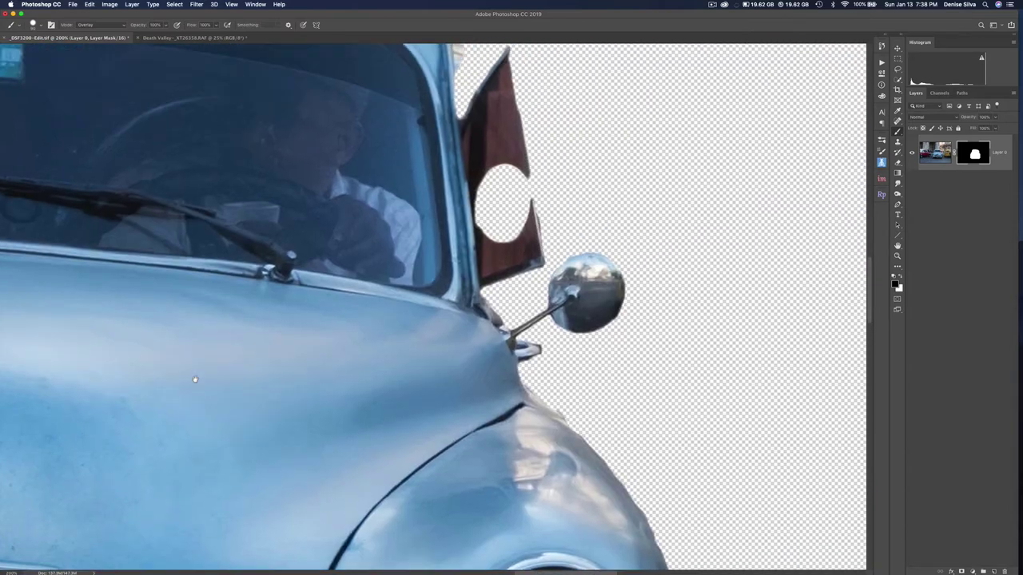
{"action": "scroll", "coordinate": [541, 112], "scroll_direction": "up", "scroll_amount": 5}
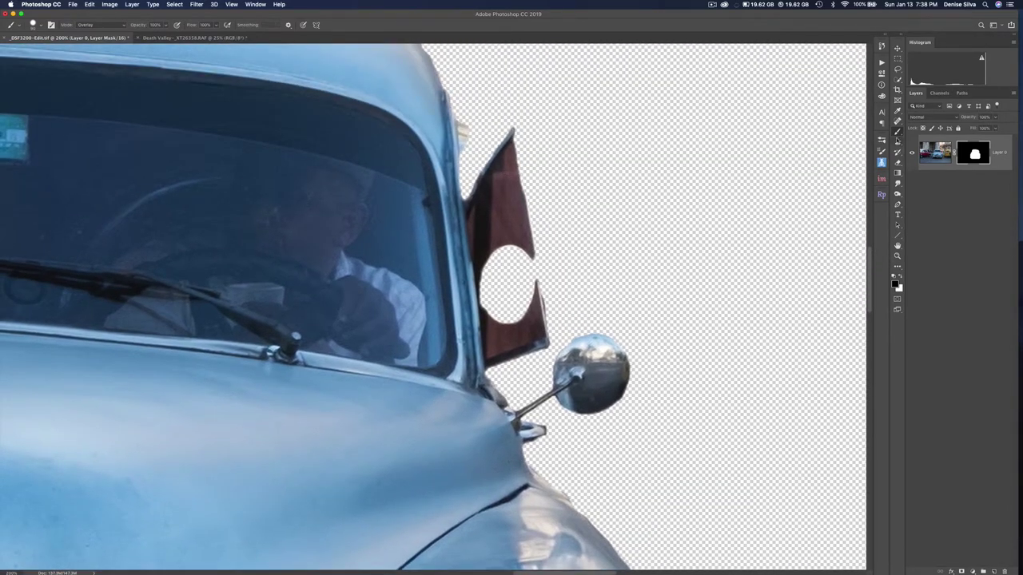
{"action": "left_click", "coordinate": [902, 278]}
{"action": "key", "text": "bracketleft"}
{"action": "key", "text": "bracketleft"}
{"action": "key", "text": "bracketleft"}
{"action": "key", "text": "bracketleft"}
{"action": "key", "text": "bracketleft"}
{"action": "key", "text": "bracketleft"}
{"action": "key", "text": "bracketleft"}
{"action": "key", "text": "bracketleft"}
{"action": "key", "text": "bracketleft"}
{"action": "key", "text": "bracketleft"}
{"action": "key", "text": "bracketleft"}
{"action": "key", "text": "bracketleft"}
{"action": "left_click", "coordinate": [104, 24]}
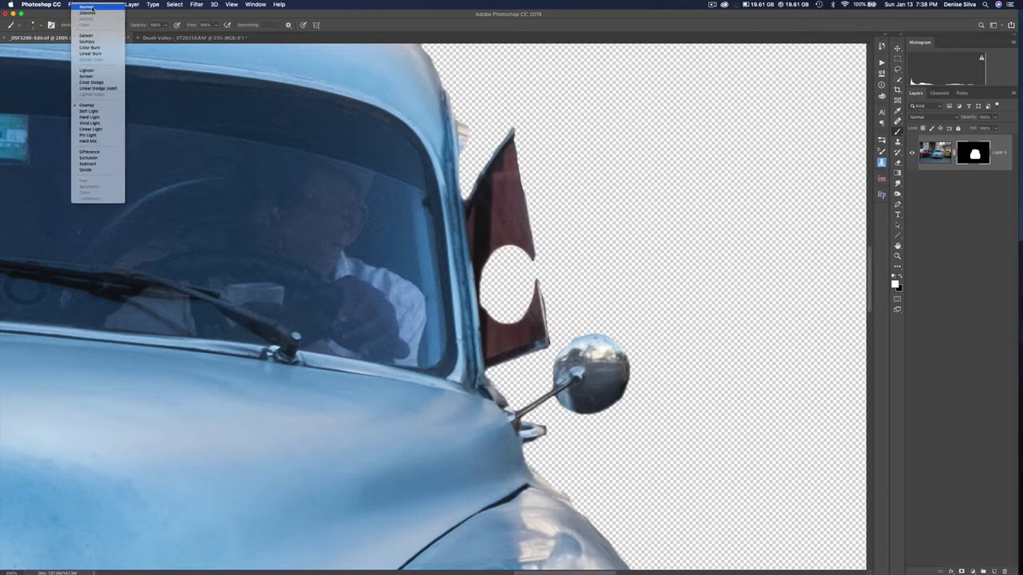
{"action": "left_click", "coordinate": [92, 8]}
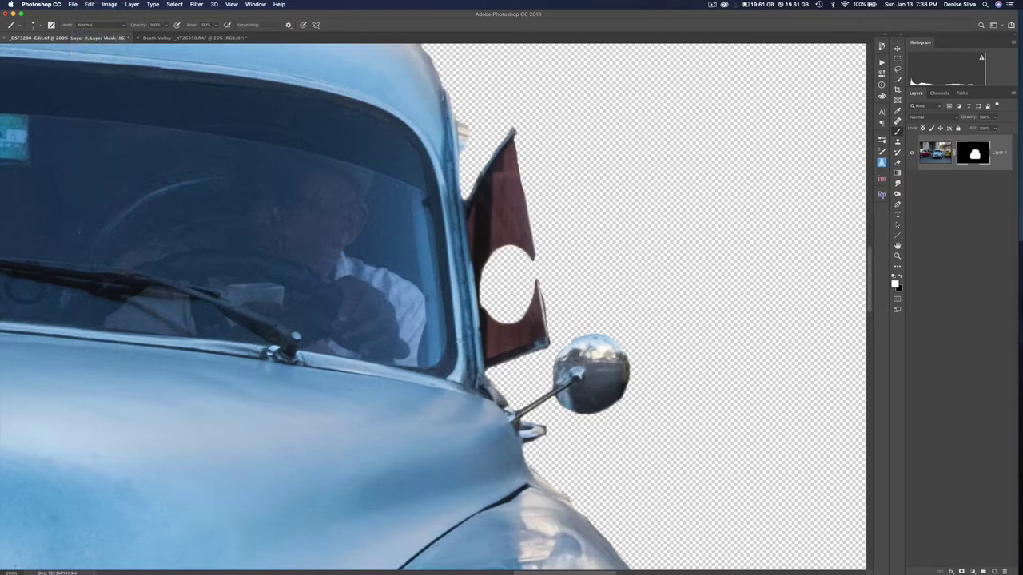
{"action": "left_click", "coordinate": [550, 344]}
{"action": "left_click", "coordinate": [516, 132], "text": "shift"}
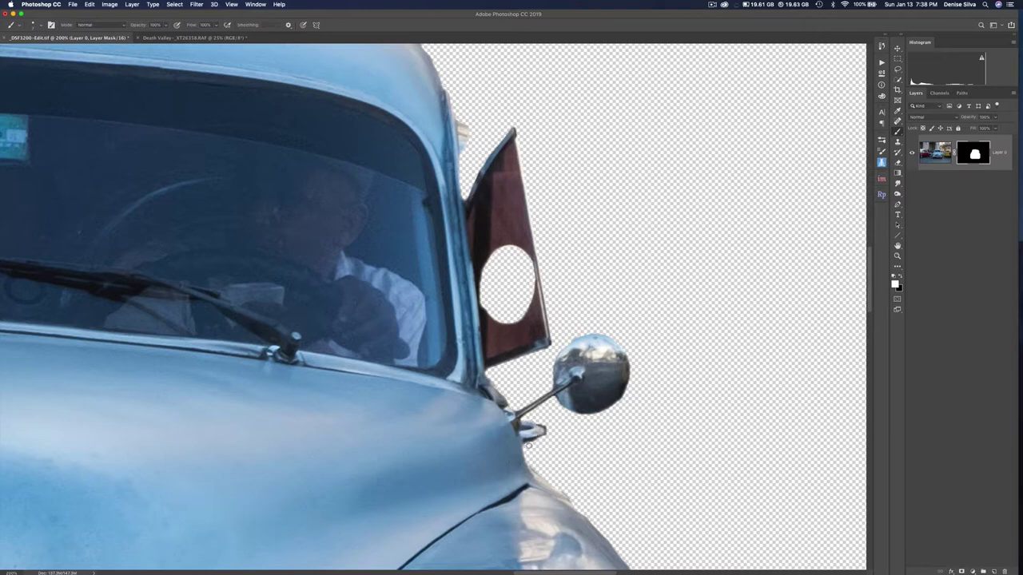
Refine the layer mask along the car's roofline, alternating between black and white paint
{"action": "key", "text": "x"}
{"action": "scroll", "coordinate": [471, 285], "scroll_direction": "up", "scroll_amount": 3}
{"action": "scroll", "coordinate": [472, 285], "scroll_direction": "up", "scroll_amount": 5}
{"action": "scroll", "coordinate": [472, 286], "scroll_direction": "left", "scroll_amount": 3}
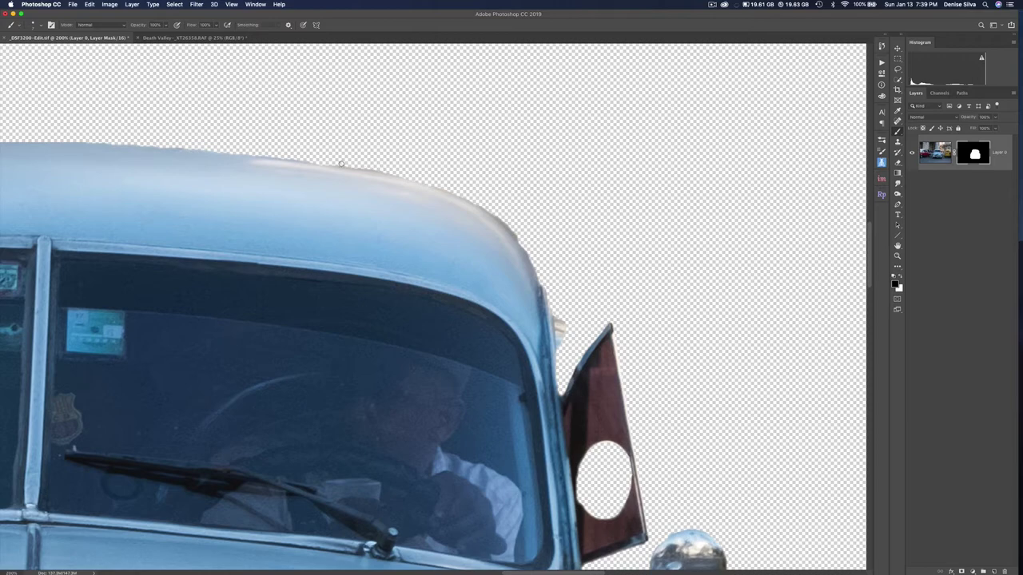
{"action": "key", "text": "x"}
{"action": "key", "text": "x"}
{"action": "key", "text": "x"}
{"action": "scroll", "coordinate": [412, 264], "scroll_direction": "left", "scroll_amount": 8}
{"action": "scroll", "coordinate": [416, 257], "scroll_direction": "left", "scroll_amount": 3}
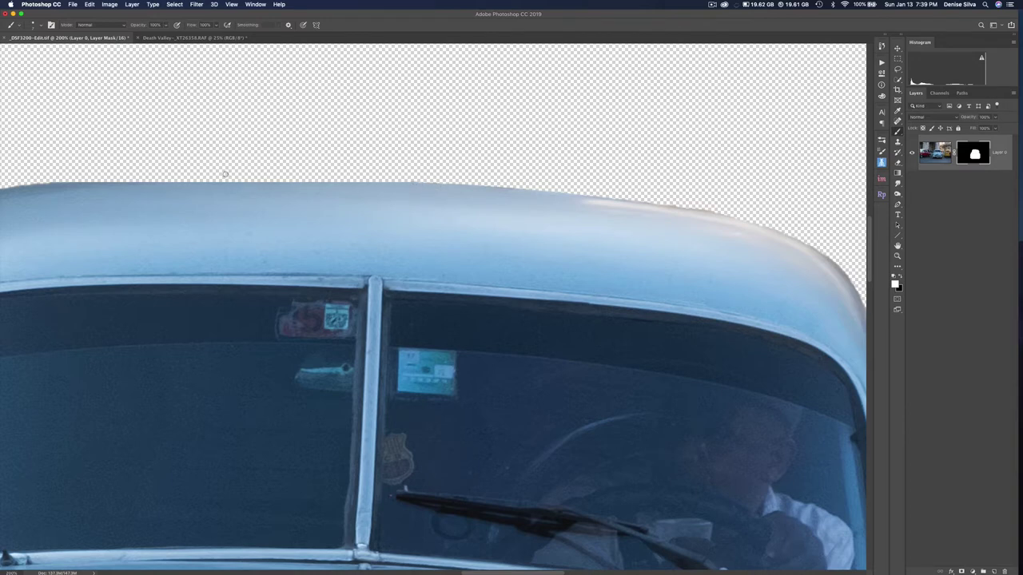
{"action": "key", "text": "x"}
{"action": "mouse_move", "coordinate": [102, 180]}
{"action": "left_mouse_down"}
{"action": "mouse_move", "coordinate": [464, 182]}
{"action": "mouse_move", "coordinate": [56, 186]}
{"action": "mouse_move", "coordinate": [158, 154]}
{"action": "mouse_move", "coordinate": [277, 155]}
{"action": "left_mouse_up"}
{"action": "key", "text": "x"}
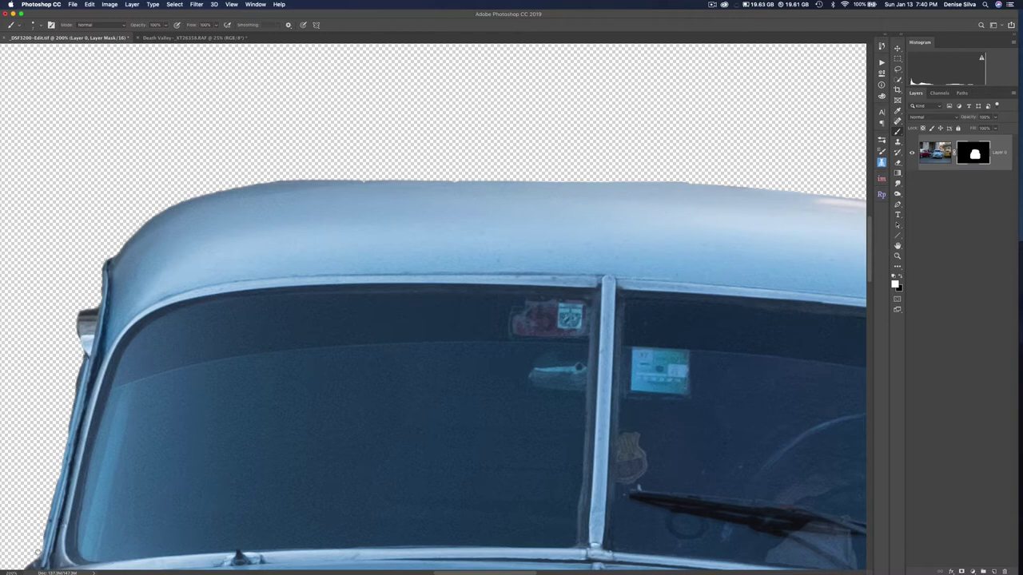
Straighten the mask edge beside the empty side of the windshield with white and trim beneath the nearby side mirror with black
{"action": "left_click", "coordinate": [84, 359], "text": "shift"}
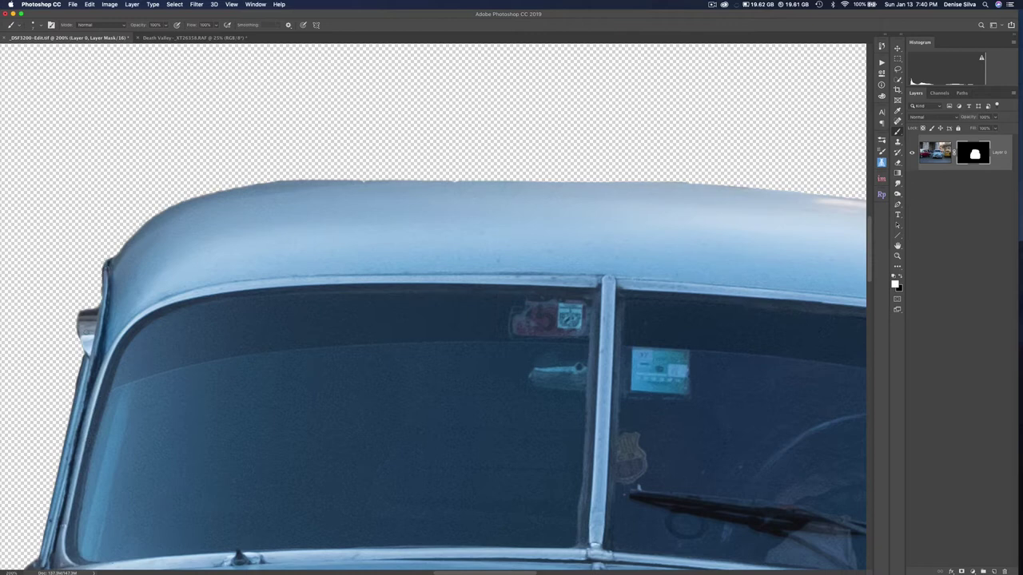
{"action": "left_click_drag", "start_coordinate": [88, 328], "coordinate": [91, 325]}
{"action": "scroll", "coordinate": [89, 325], "scroll_direction": "down", "scroll_amount": 5}
{"action": "scroll", "coordinate": [89, 324], "scroll_direction": "left", "scroll_amount": 3}
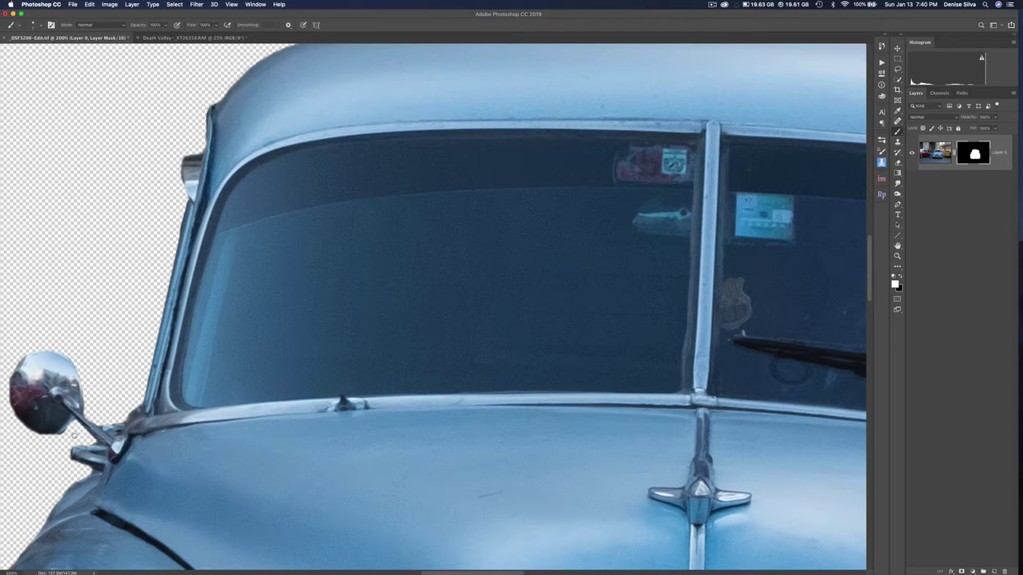
{"action": "key", "text": "x"}
{"action": "left_click_drag", "start_coordinate": [64, 434], "coordinate": [56, 435]}
{"action": "key", "text": "x"}
Restore the fender's outer edge beside the headlight by painting white on the mask with a larger brush
{"action": "scroll", "coordinate": [127, 480], "scroll_direction": "down", "scroll_amount": 6}
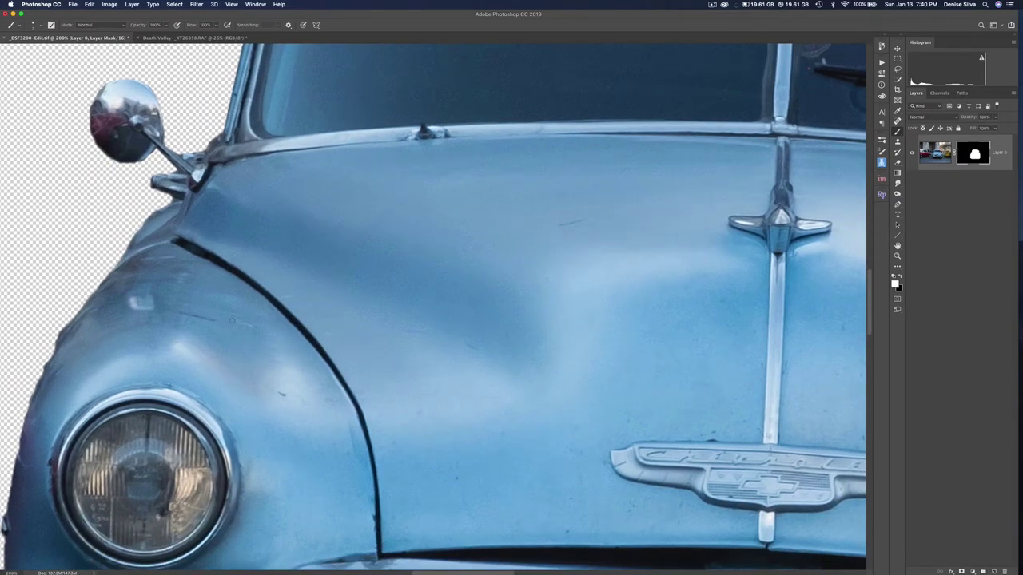
{"action": "scroll", "coordinate": [232, 320], "scroll_direction": "left", "scroll_amount": 5}
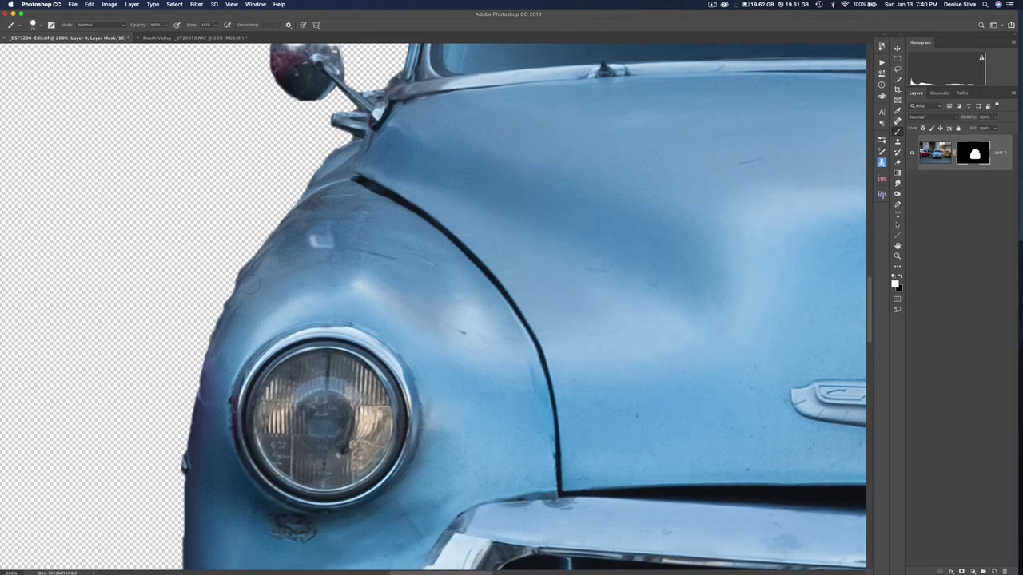
{"action": "left_click_drag", "start_coordinate": [242, 289], "coordinate": [231, 301]}
{"action": "left_click_drag", "start_coordinate": [231, 288], "coordinate": [206, 419]}
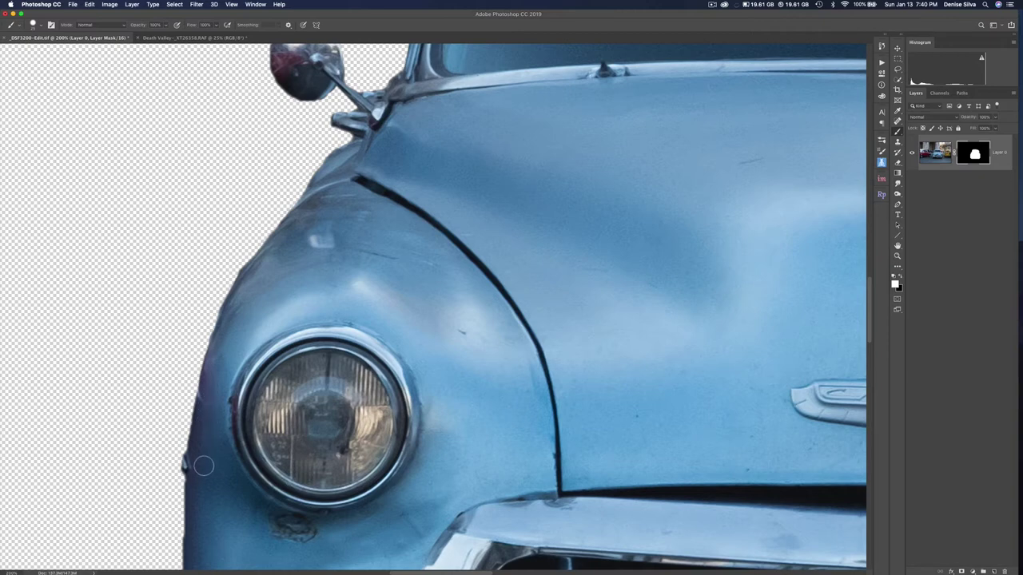
{"action": "mouse_move", "coordinate": [203, 466]}
{"action": "left_mouse_down"}
{"action": "mouse_move", "coordinate": [177, 450]}
{"action": "mouse_move", "coordinate": [175, 460]}
{"action": "mouse_move", "coordinate": [196, 465]}
{"action": "left_mouse_up"}
Trim the excess around the small protrusion on the fender's edge with black, using a smaller brush
{"action": "key", "text": "x"}
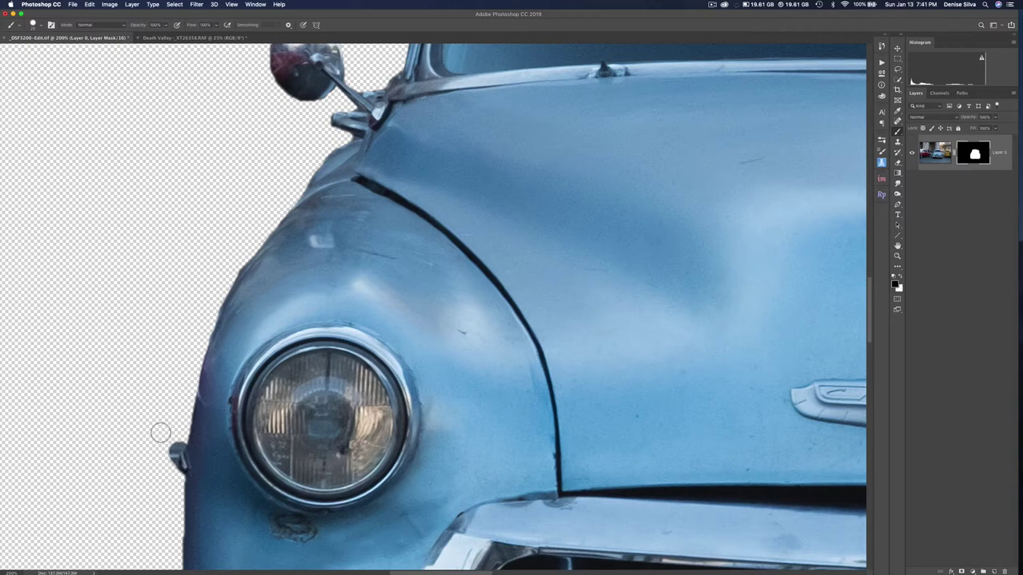
{"action": "key", "text": "bracketleft"}
{"action": "key", "text": "bracketleft"}
{"action": "mouse_move", "coordinate": [183, 440]}
{"action": "left_mouse_down"}
{"action": "mouse_move", "coordinate": [176, 466]}
{"action": "mouse_move", "coordinate": [172, 444]}
{"action": "mouse_move", "coordinate": [192, 462]}
{"action": "left_mouse_up"}
{"action": "key", "text": "x"}
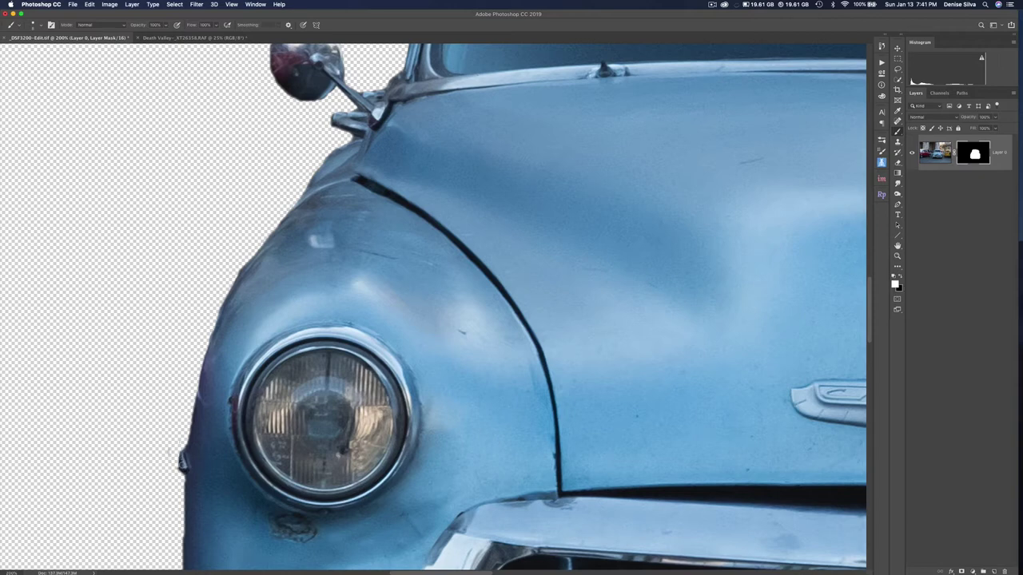
Straighten the fender's edge from the small protrusion down to the bumper with a straight white stroke on the mask
{"action": "key", "text": "x"}
{"action": "scroll", "coordinate": [332, 499], "scroll_direction": "down", "scroll_amount": 10}
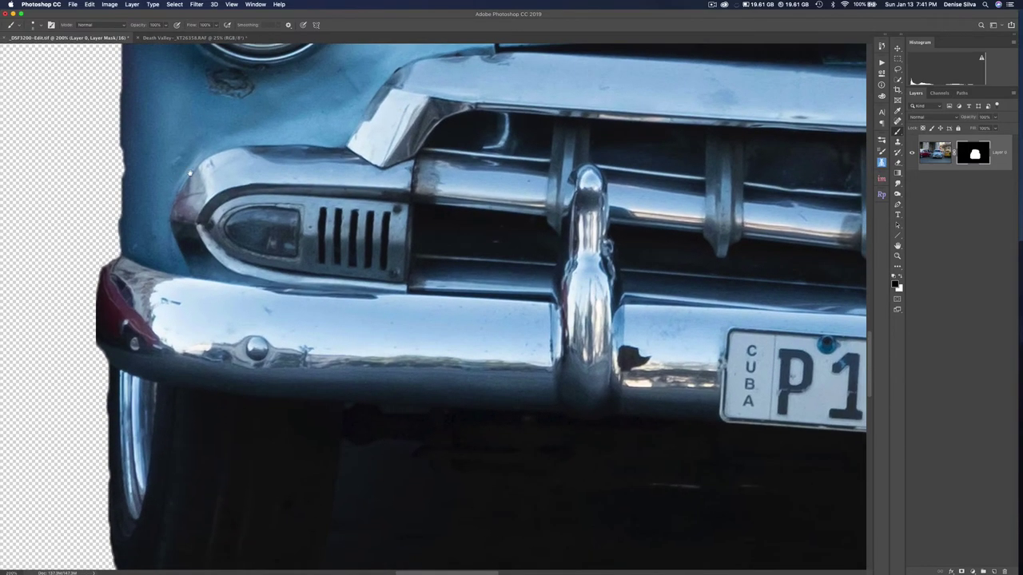
{"action": "scroll", "coordinate": [190, 173], "scroll_direction": "up", "scroll_amount": 5}
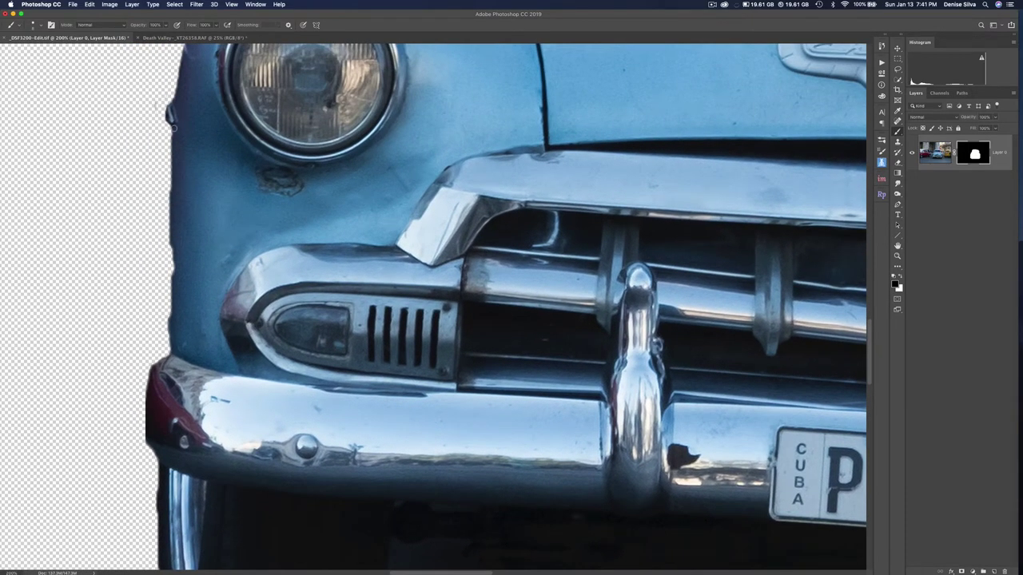
{"action": "key", "text": "x"}
{"action": "left_click", "coordinate": [173, 349], "text": "shift"}
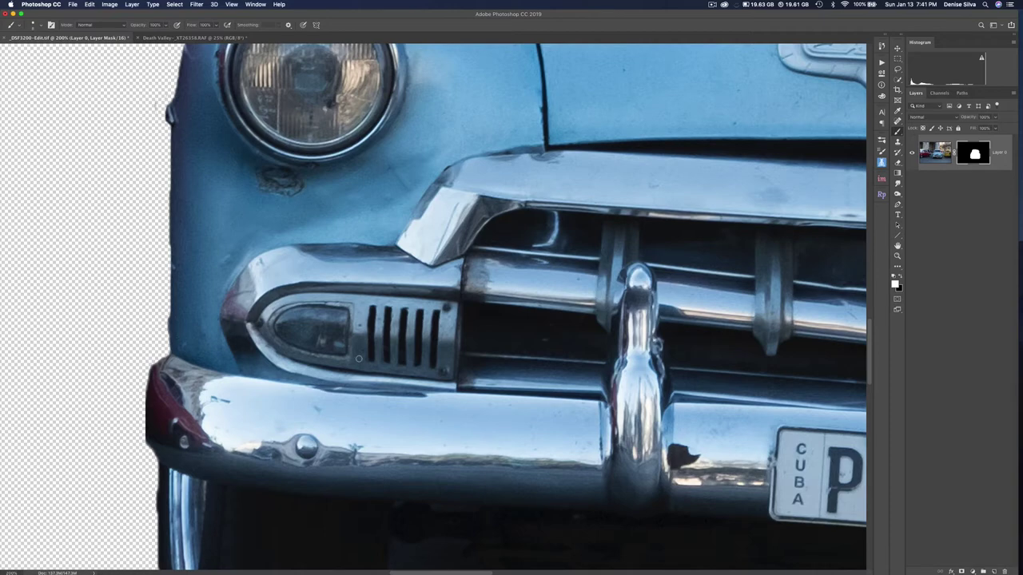
Move the masked car up and to the left on the transparent canvas with the Move tool
{"action": "key", "text": "super+minus"}
{"action": "key", "text": "super+minus"}
{"action": "key", "text": "super+minus"}
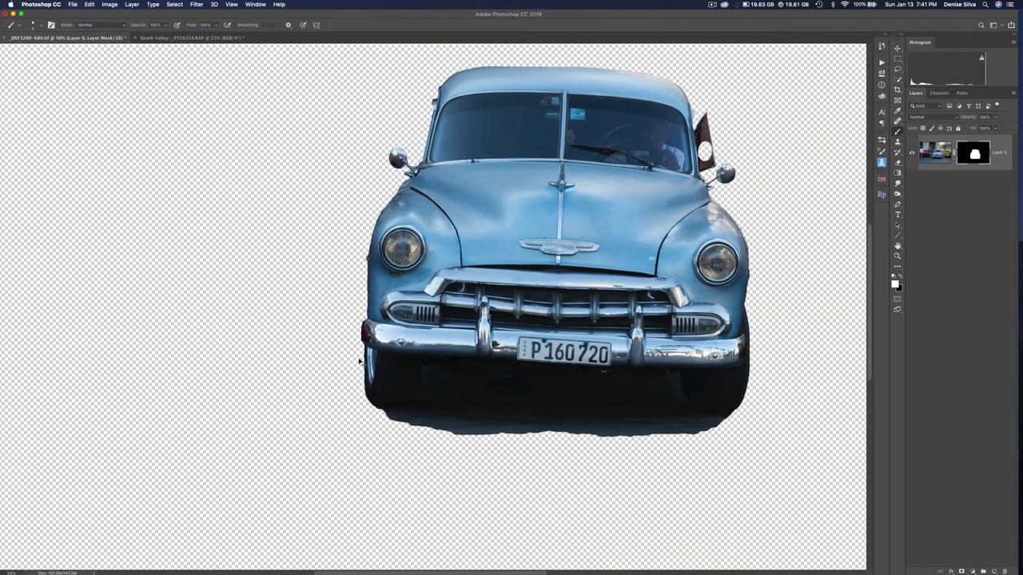
{"action": "key", "text": "super+minus"}
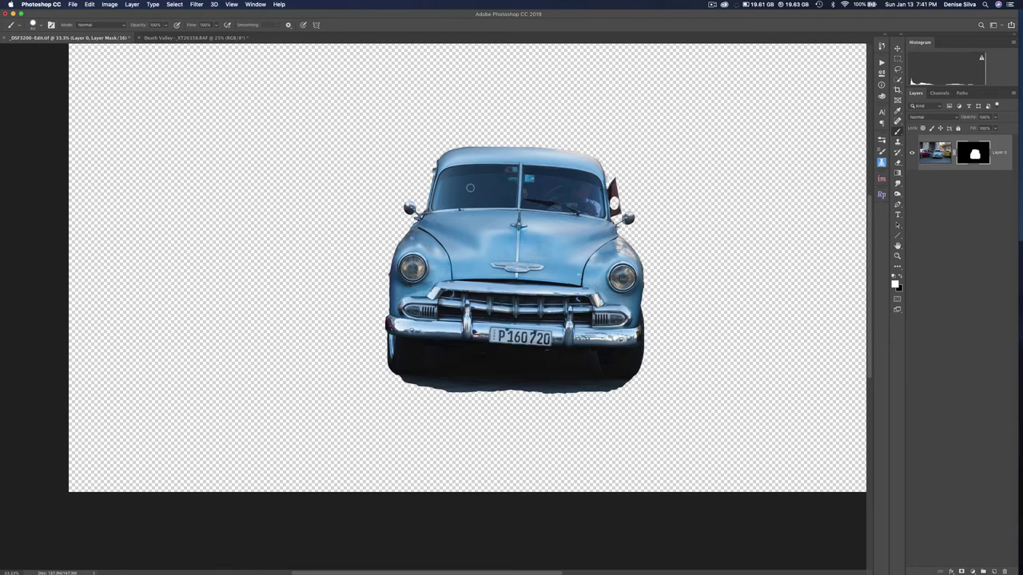
{"action": "key", "text": "v"}
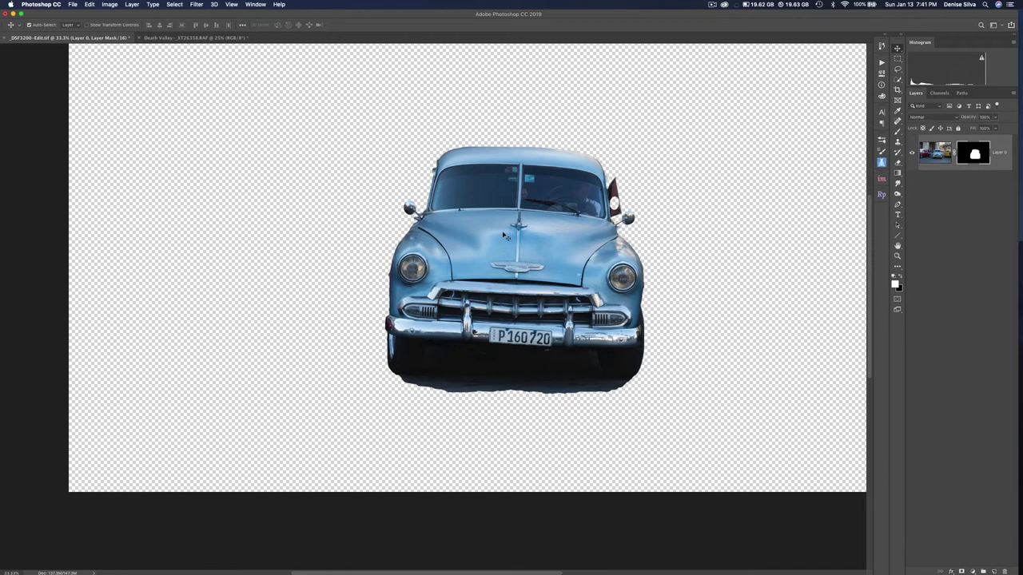
{"action": "left_click_drag", "start_coordinate": [504, 237], "coordinate": [438, 222]}
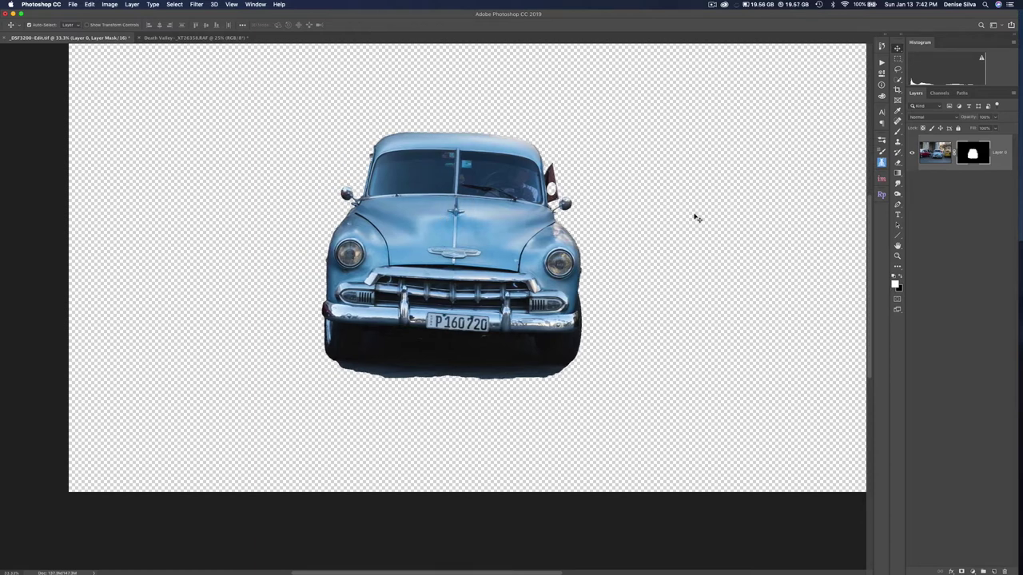
Copy the masked car layer into the Death Valley document, accepting the bit depth and color profile conversions, and center the car on the road
{"action": "left_click", "coordinate": [953, 155]}
{"action": "left_click_drag", "start_coordinate": [424, 232], "coordinate": [210, 38]}
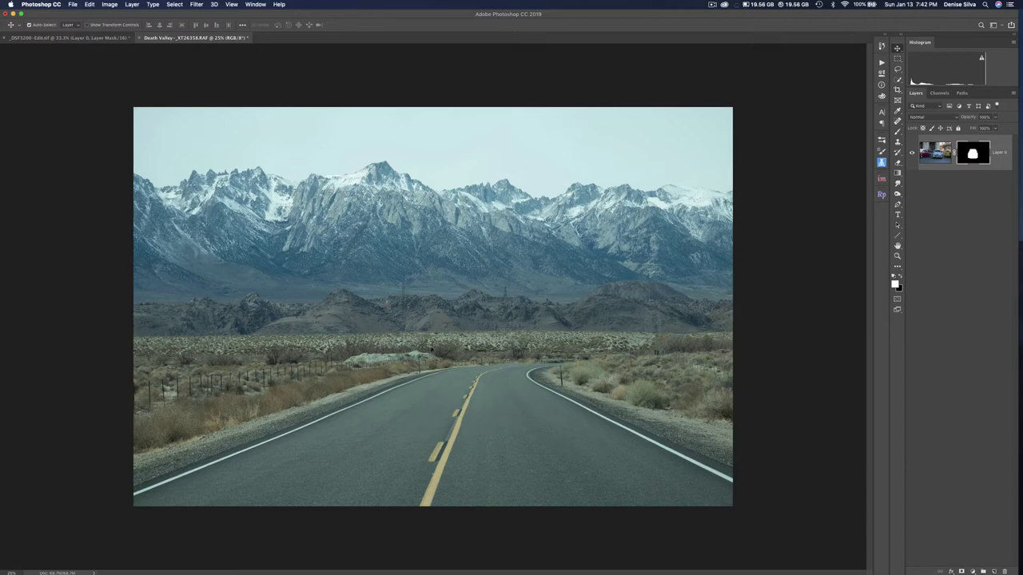
{"action": "left_click_drag", "start_coordinate": [370, 339], "coordinate": [372, 335]}
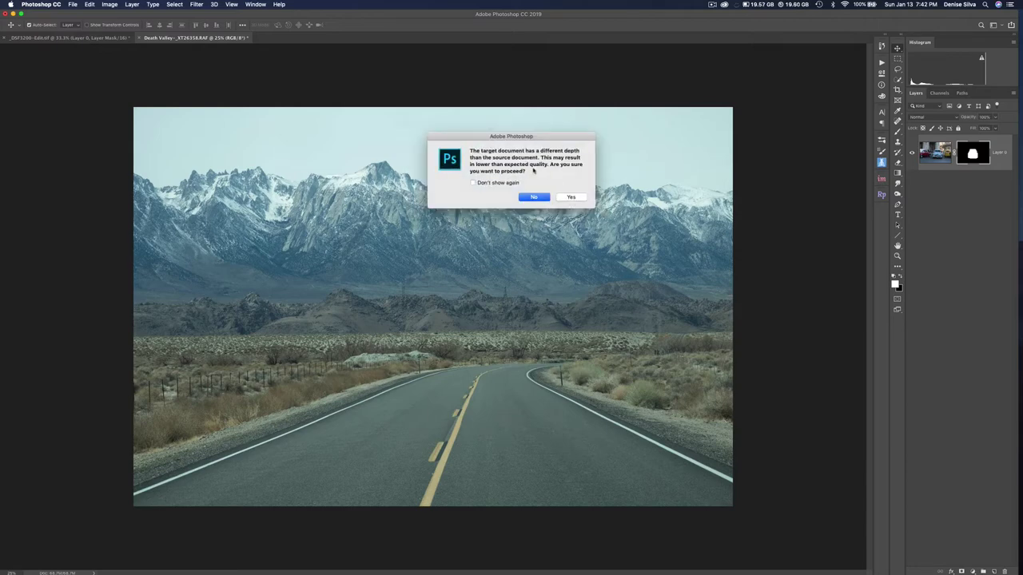
{"action": "left_click", "coordinate": [572, 197]}
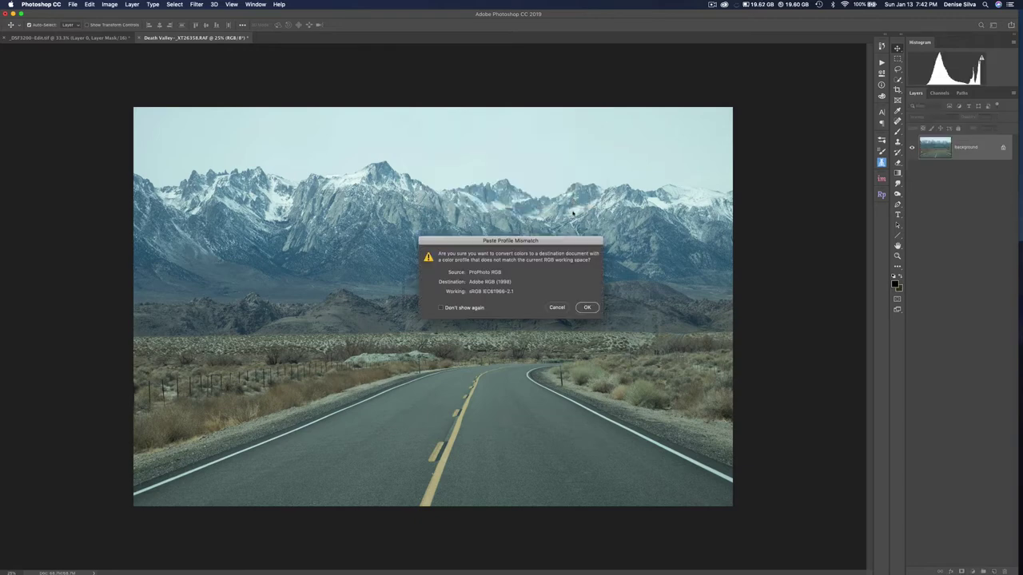
{"action": "left_click", "coordinate": [586, 308]}
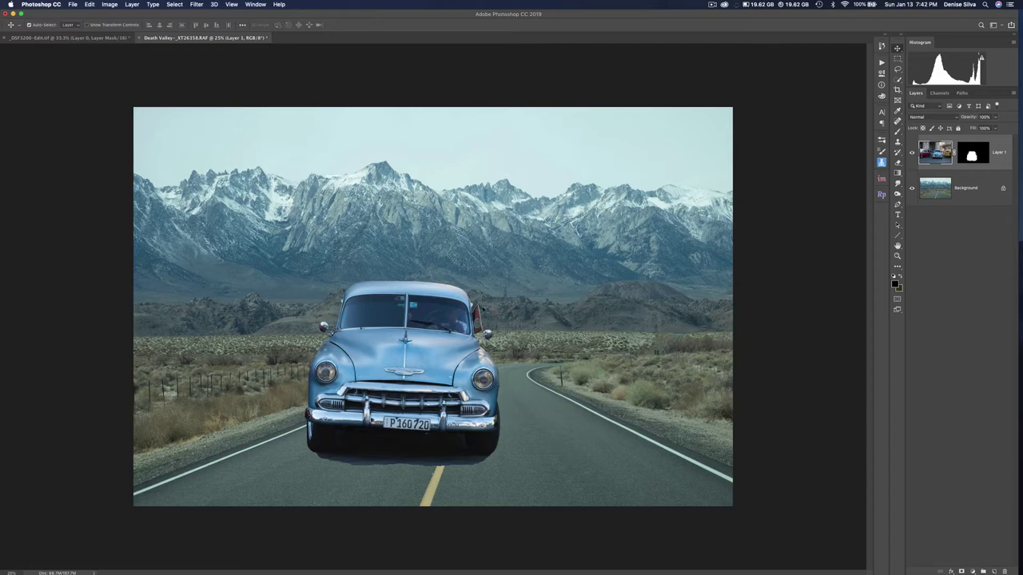
{"action": "left_click_drag", "start_coordinate": [407, 357], "coordinate": [431, 361]}
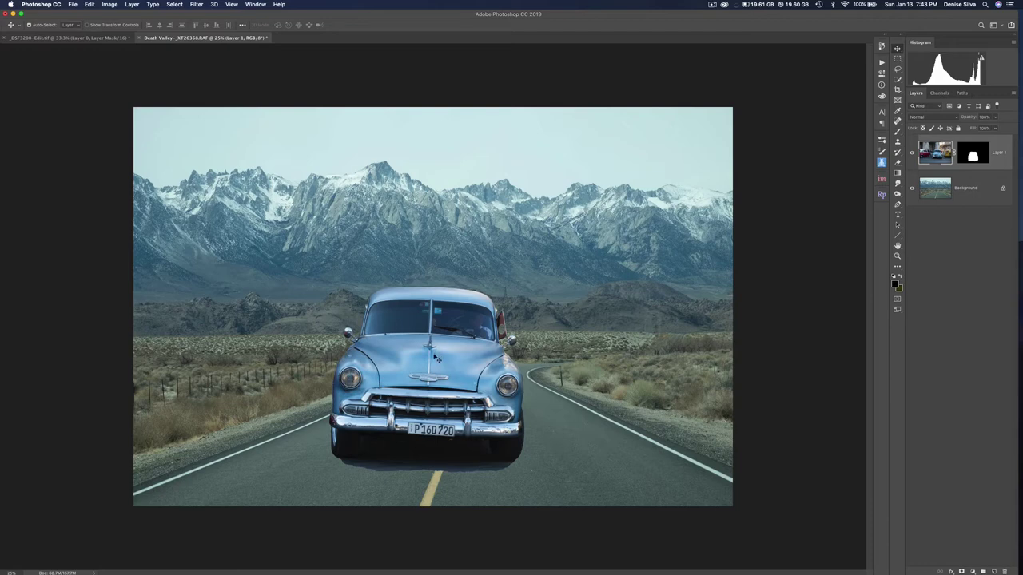
Move the car left and slightly down into its lane on the road, and unlock the Background layer for editing
{"action": "left_click_drag", "start_coordinate": [434, 358], "coordinate": [406, 364]}
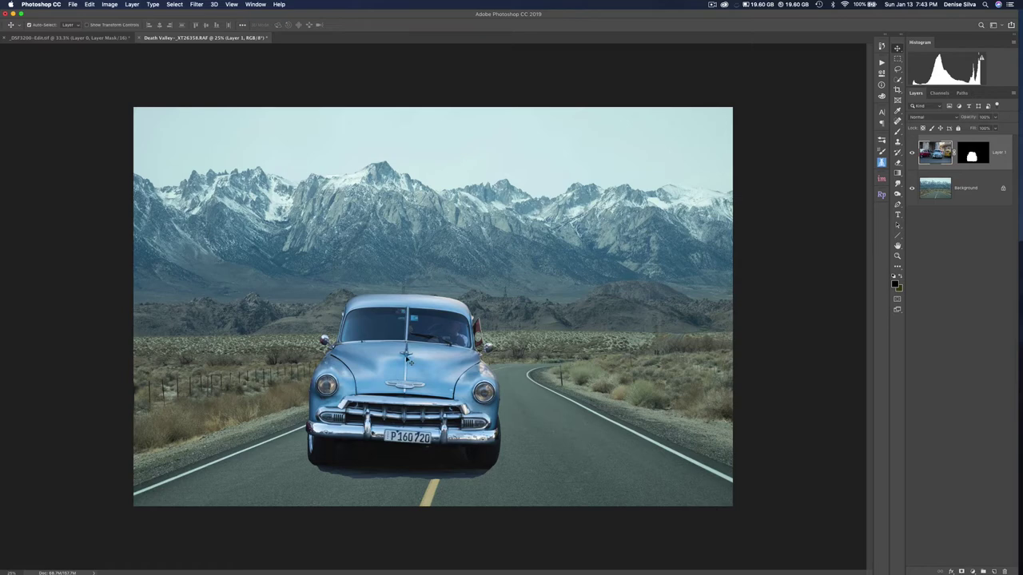
{"action": "left_click", "coordinate": [1003, 189]}
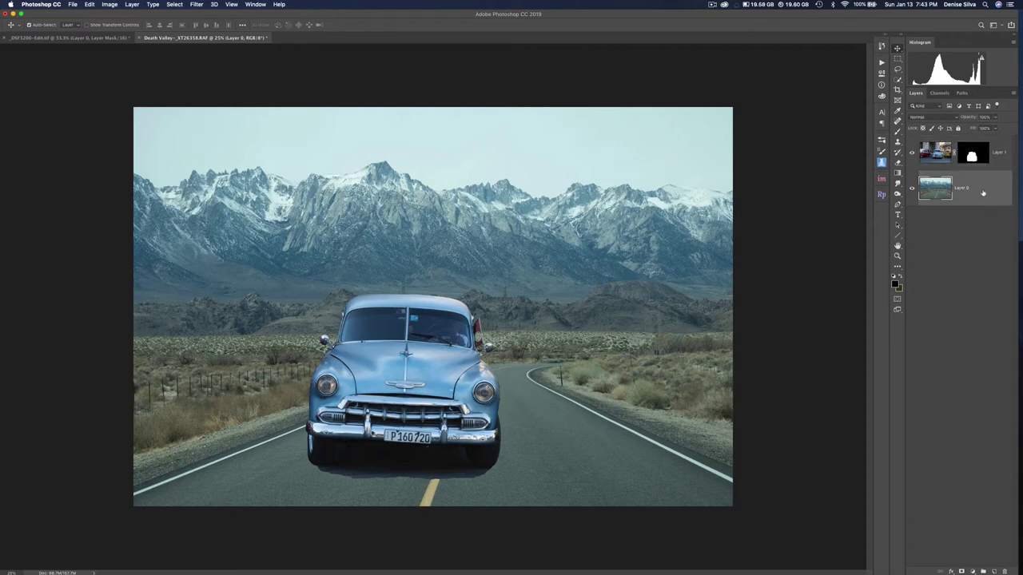
{"action": "key", "text": "super+z"}
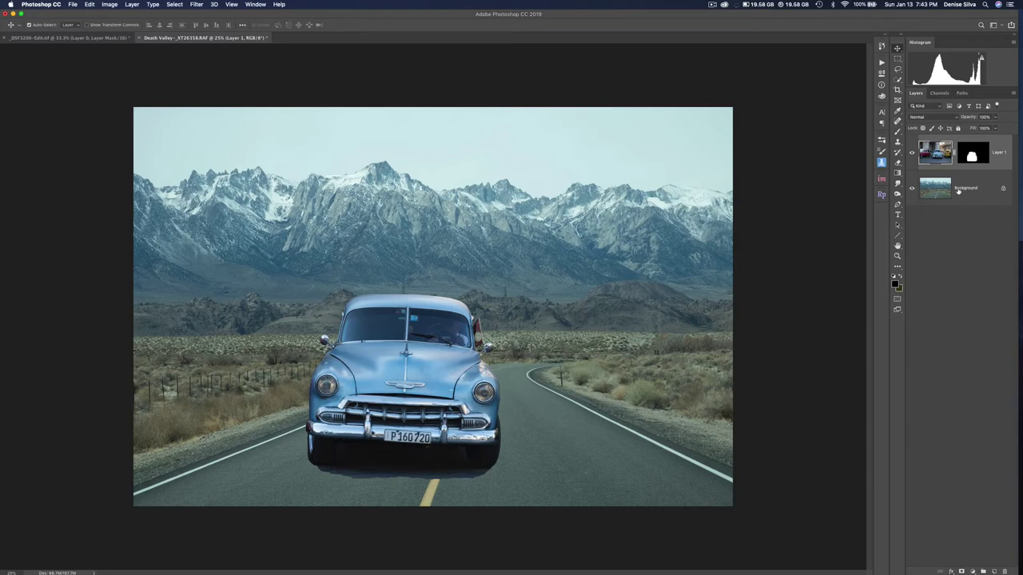
{"action": "left_click", "coordinate": [1003, 190]}
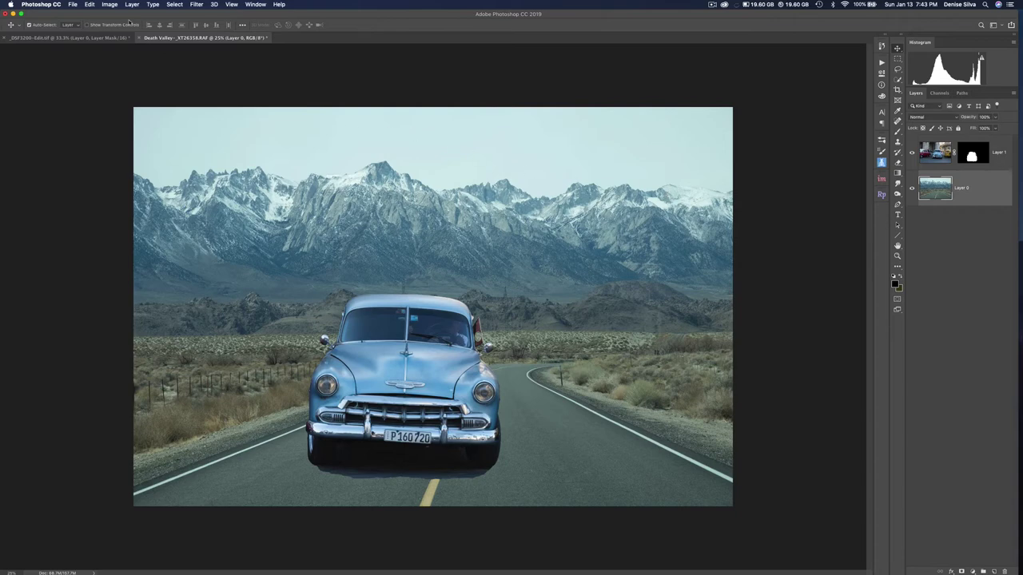
Apply a Perspective transform to the road photo layer, widening its bottom edge symmetrically to about 123% width
{"action": "left_click", "coordinate": [89, 4]}
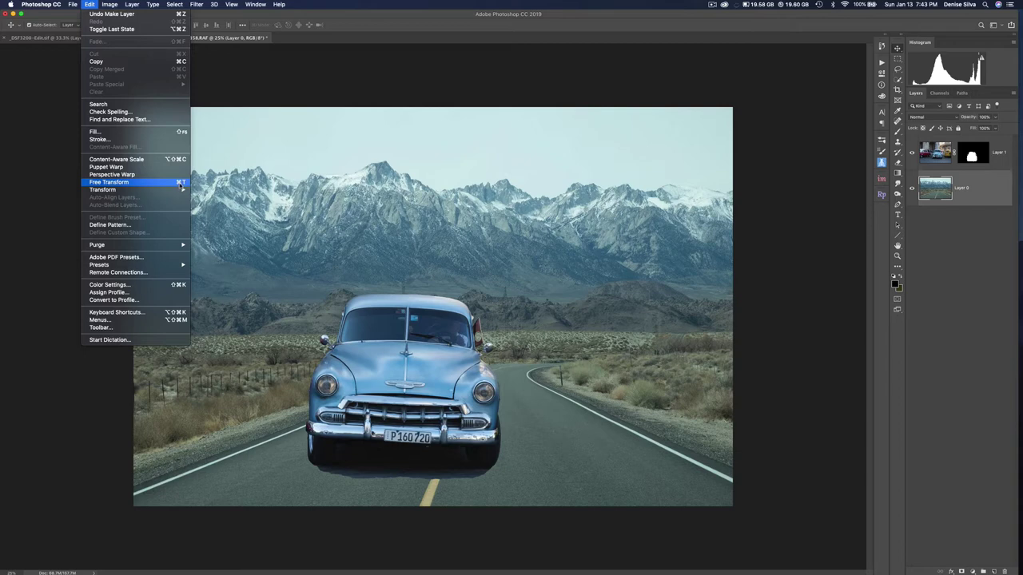
{"action": "left_click", "coordinate": [181, 182]}
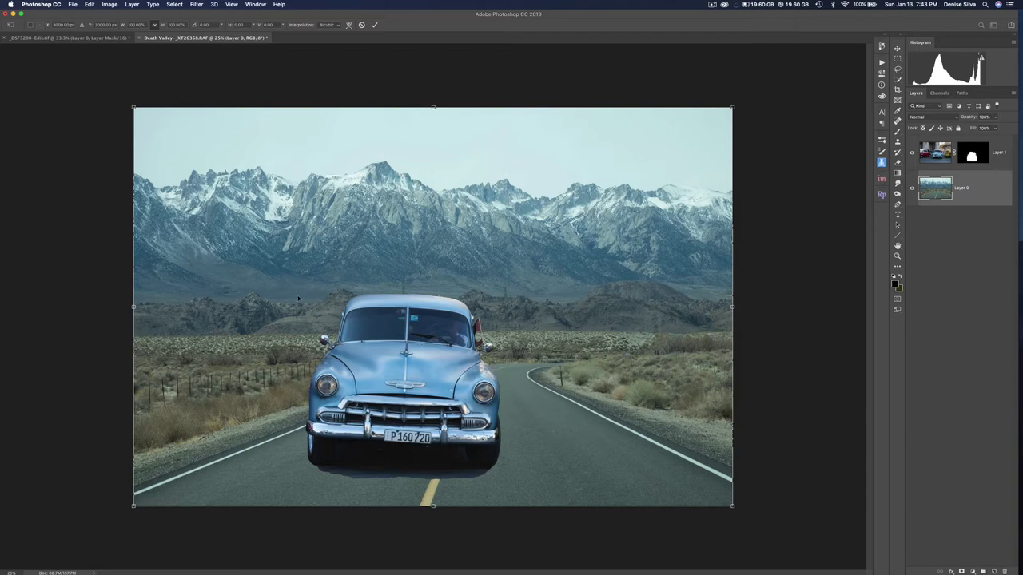
{"action": "right_click", "coordinate": [534, 264]}
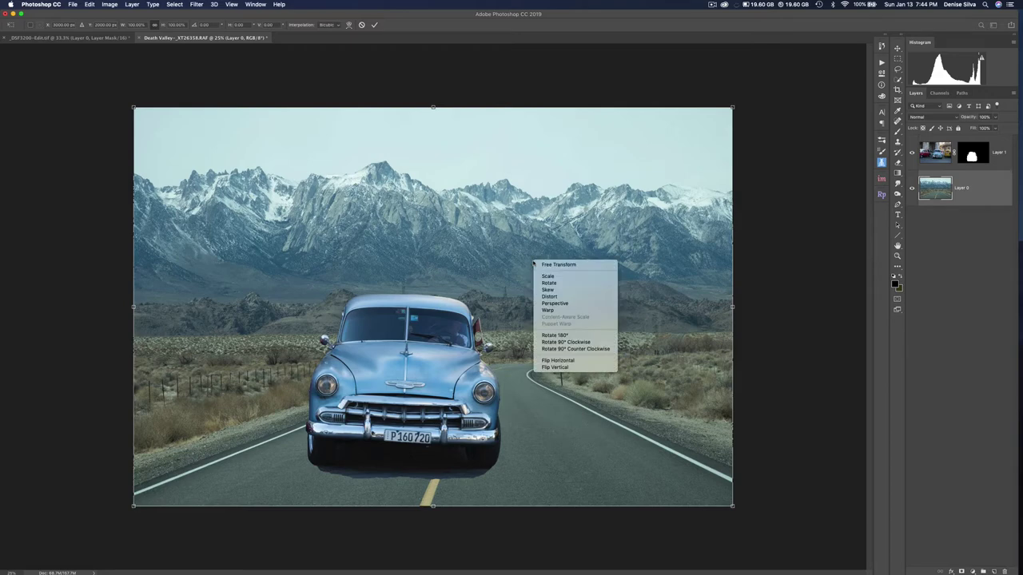
{"action": "left_click", "coordinate": [578, 302]}
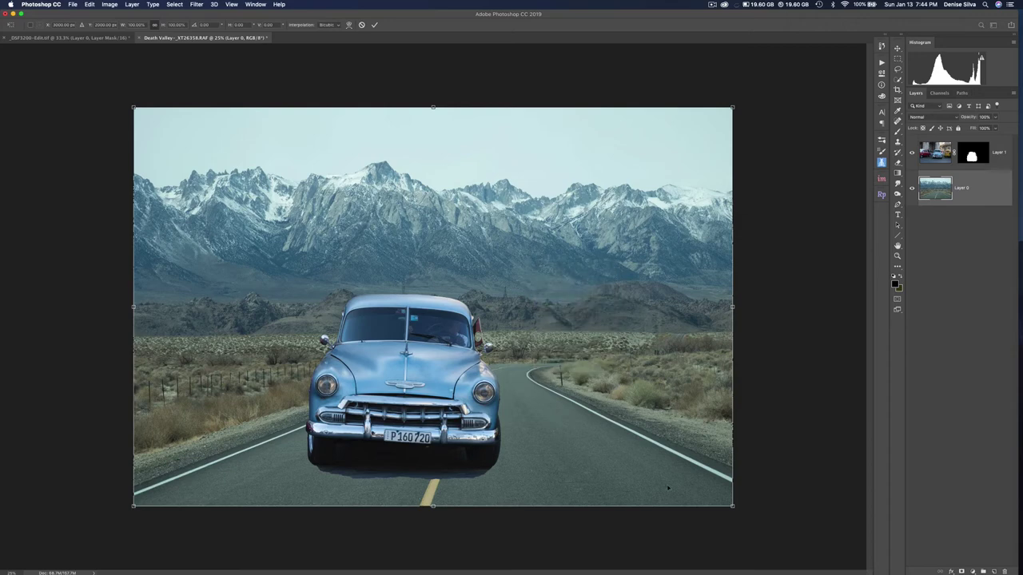
{"action": "left_click_drag", "start_coordinate": [733, 508], "coordinate": [802, 517]}
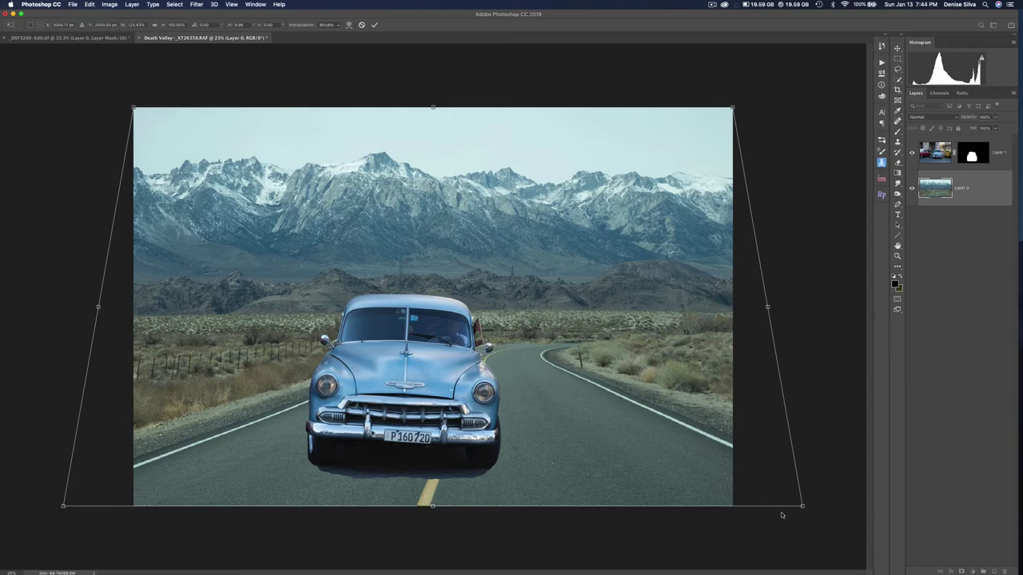
{"action": "key", "text": "Return"}
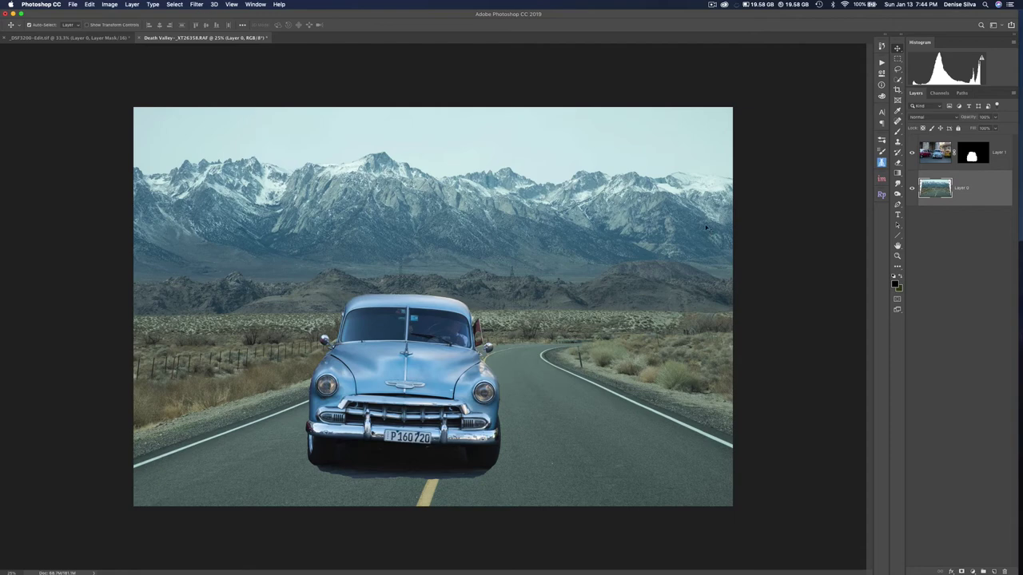
Neutralize the road photo's color cast with the Camera Raw Filter, sampling white balance from the mountain and finally the asphalt, giving Temperature +11 and Tint +32
{"action": "left_click", "coordinate": [199, 5]}
{"action": "left_click", "coordinate": [209, 54]}
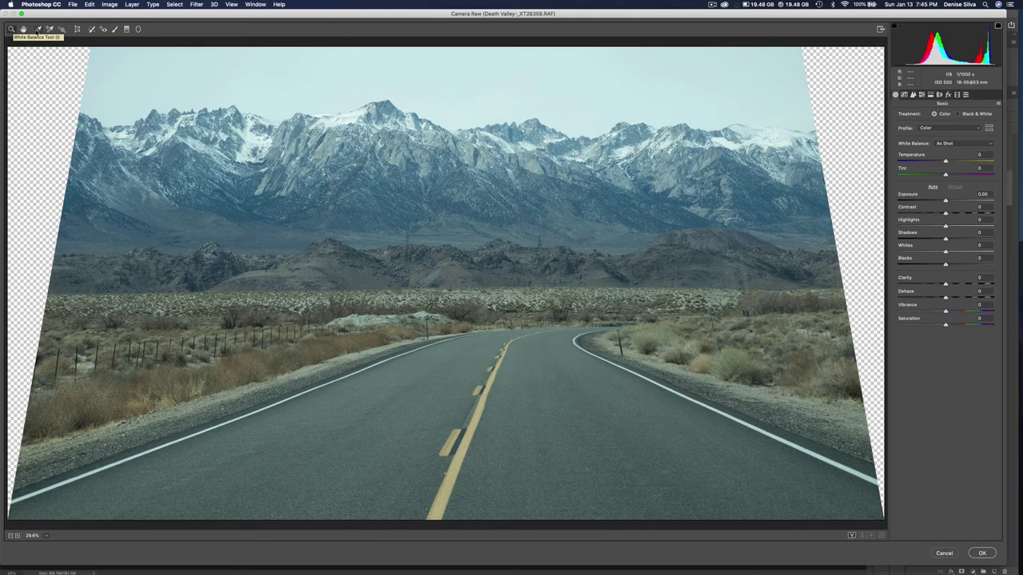
{"action": "left_click", "coordinate": [37, 30]}
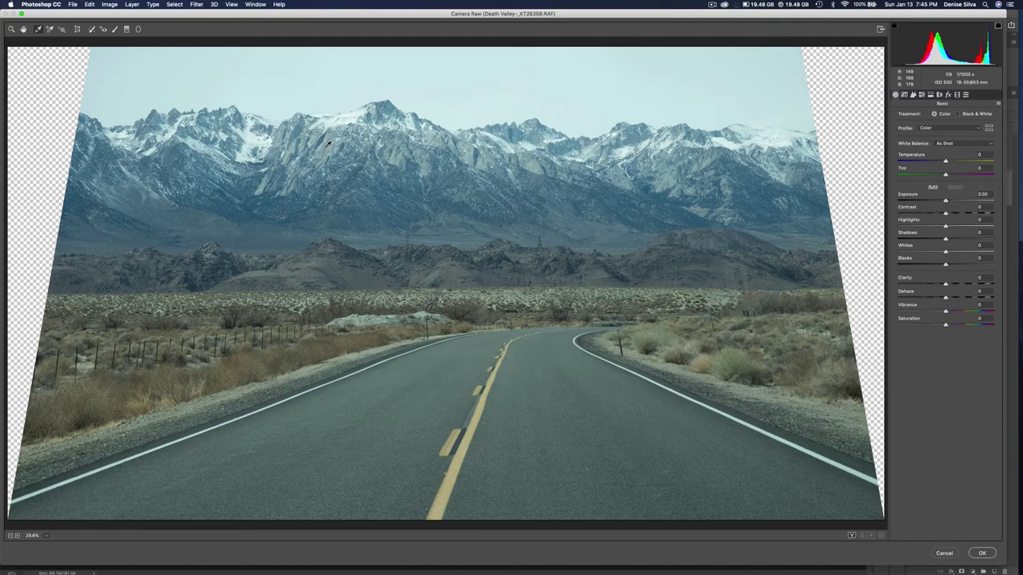
{"action": "left_click", "coordinate": [328, 143]}
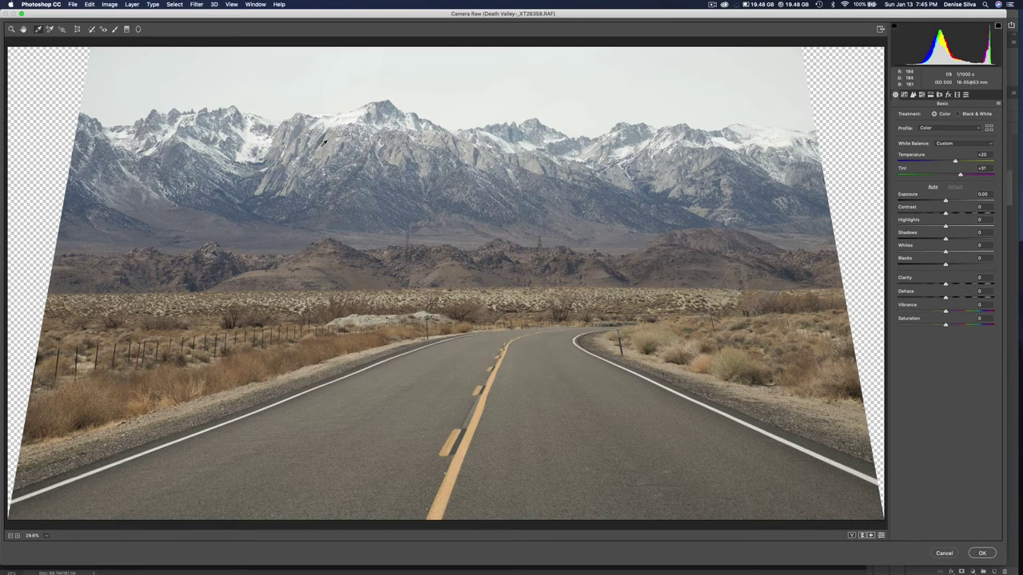
{"action": "left_click", "coordinate": [423, 396]}
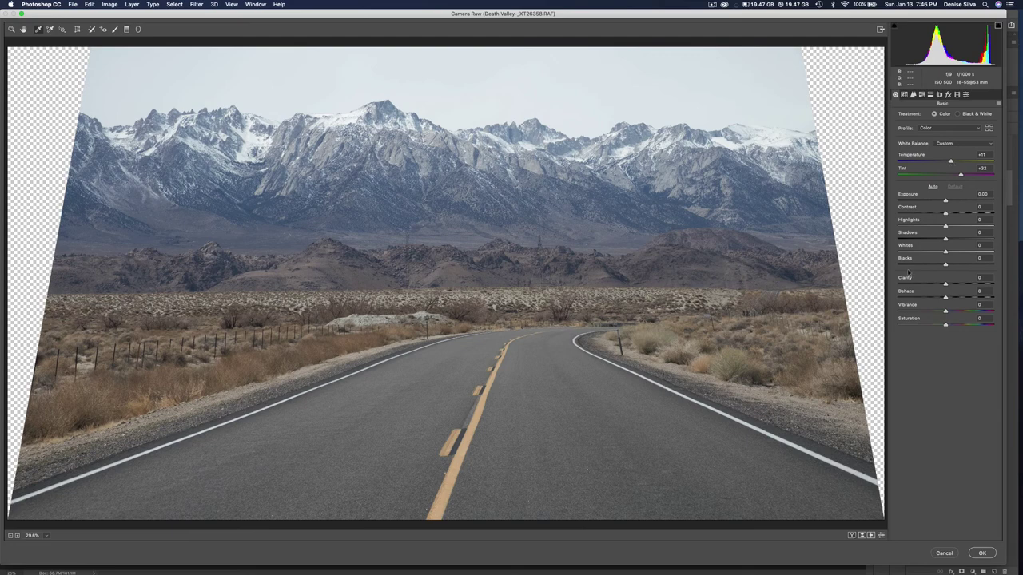
{"action": "left_click", "coordinate": [981, 553]}
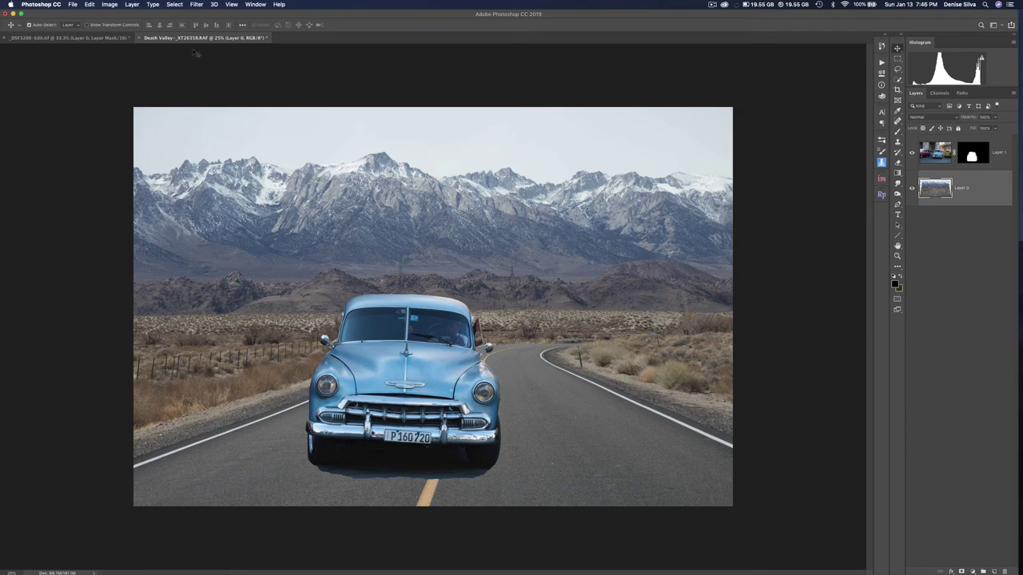
{"action": "left_click", "coordinate": [195, 4]}
{"action": "key", "text": "Return"}
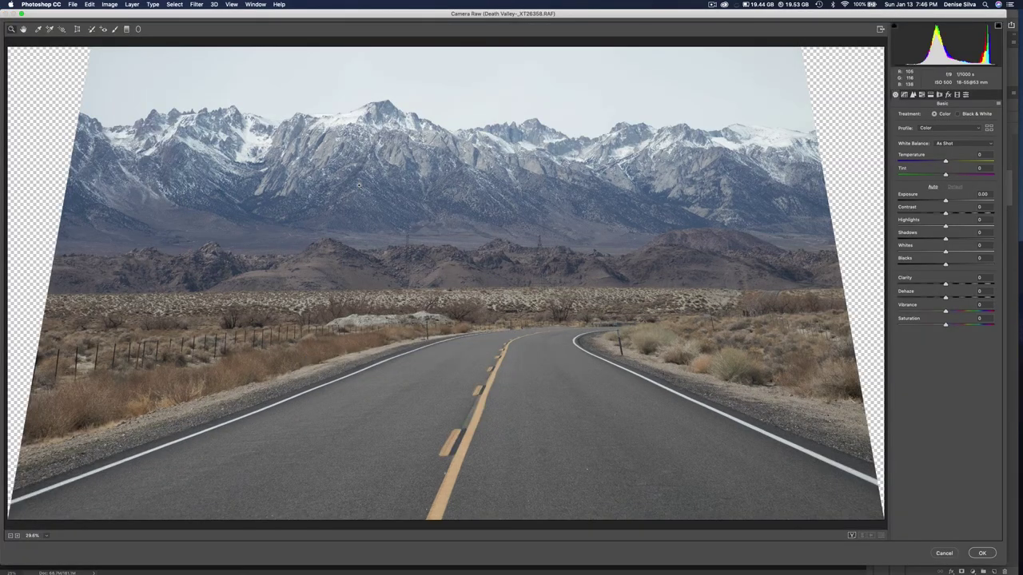
{"action": "left_click", "coordinate": [37, 29]}
{"action": "left_click", "coordinate": [404, 372]}
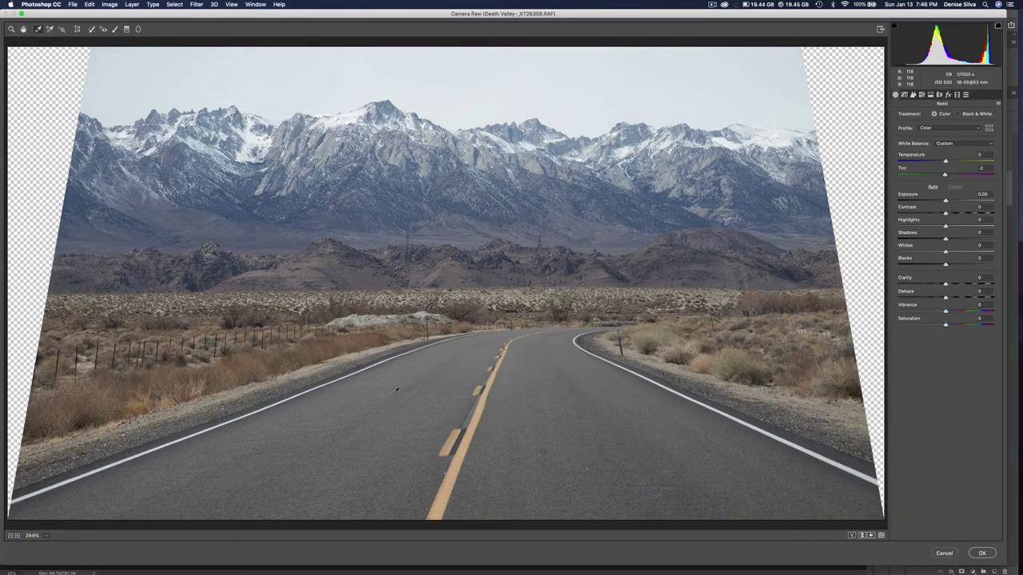
{"action": "left_click", "coordinate": [944, 553]}
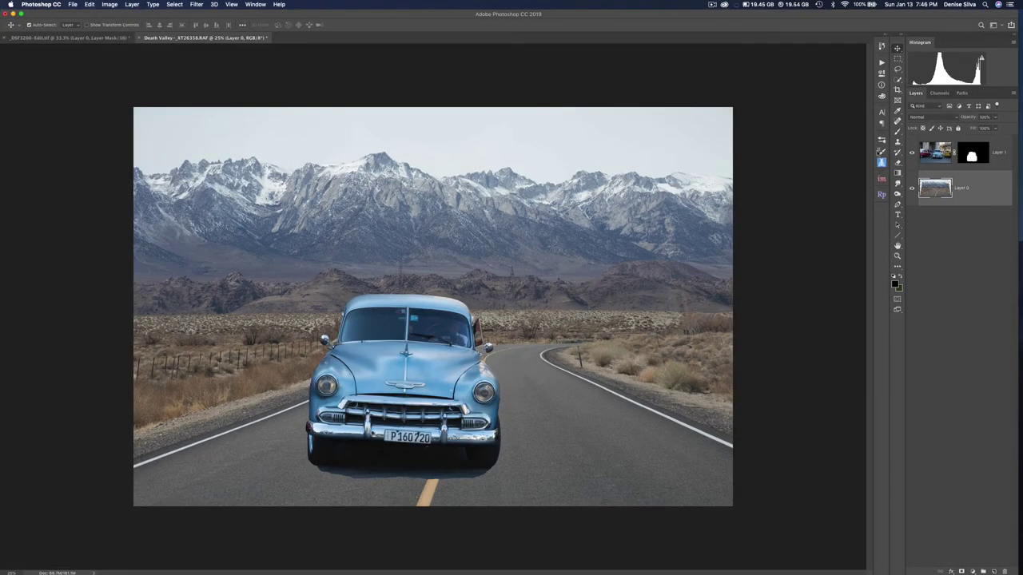
Scale the car layer up proportionally to about 110% with Free Transform and reposition it in the lane beside the yellow center line
{"action": "left_click", "coordinate": [916, 165]}
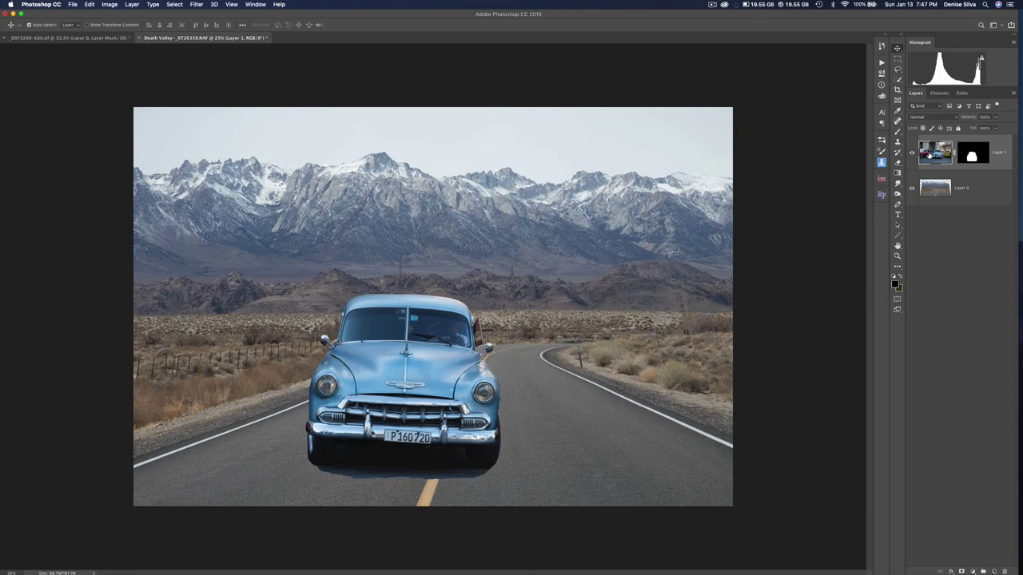
{"action": "key", "text": "super+t"}
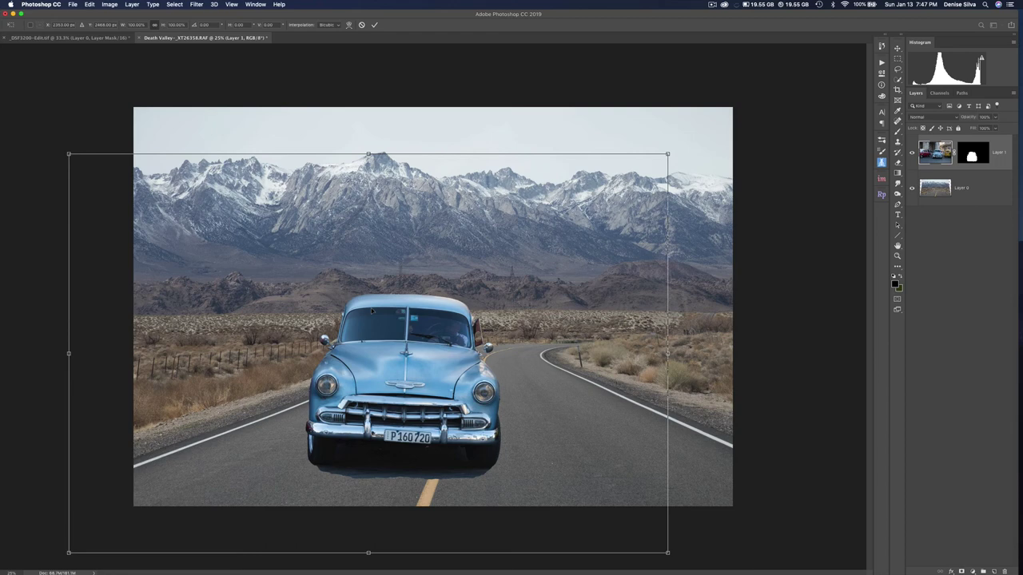
{"action": "mouse_move", "coordinate": [399, 302]}
{"action": "left_mouse_down"}
{"action": "mouse_move", "coordinate": [392, 258]}
{"action": "mouse_move", "coordinate": [351, 285]}
{"action": "mouse_move", "coordinate": [380, 297]}
{"action": "left_mouse_up"}
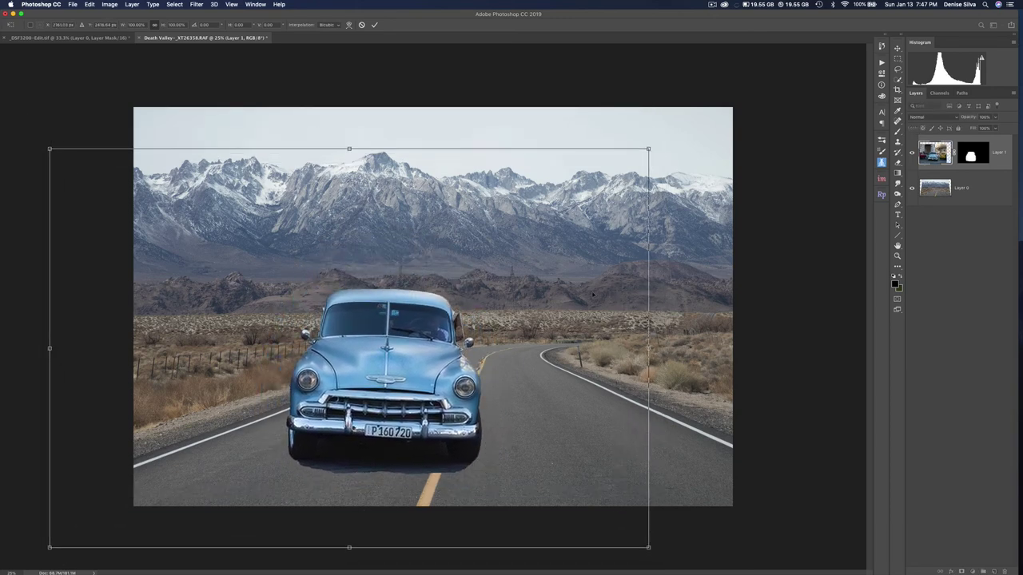
{"action": "right_click", "coordinate": [511, 204]}
{"action": "left_click", "coordinate": [547, 225]}
{"action": "left_click_drag", "start_coordinate": [649, 150], "coordinate": [715, 114]}
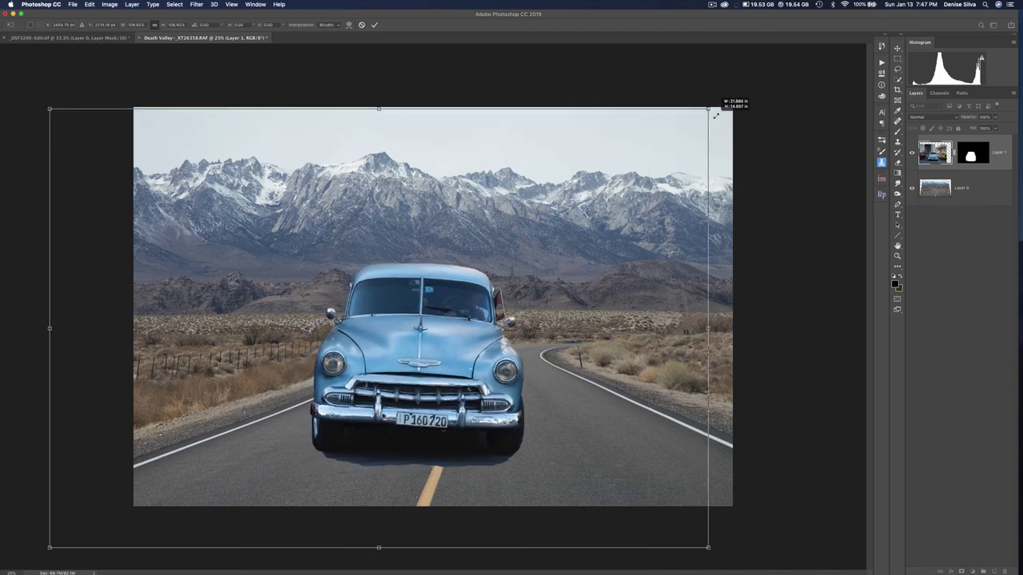
{"action": "left_click_drag", "start_coordinate": [585, 349], "coordinate": [552, 368]}
{"action": "key", "text": "Return"}
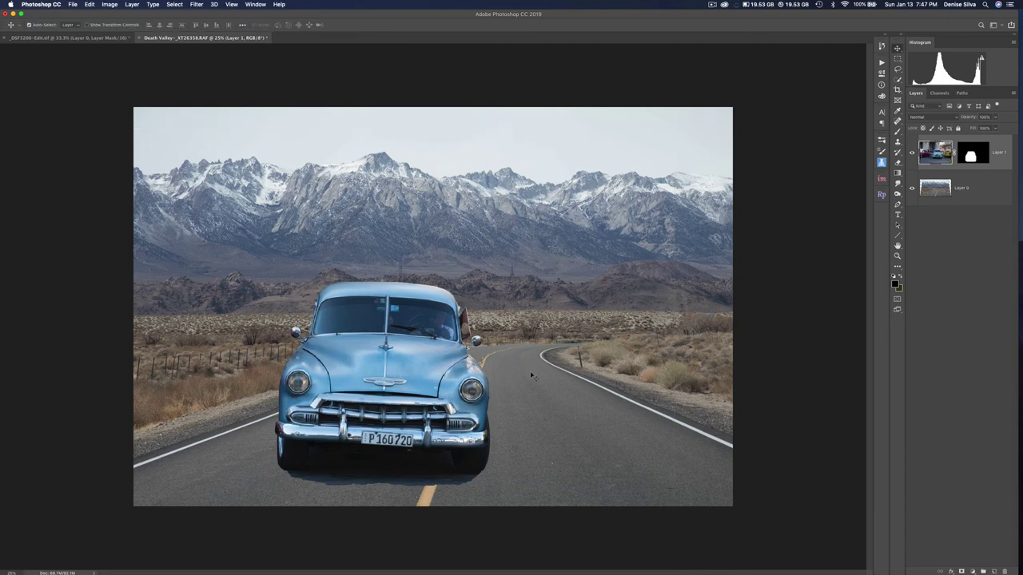